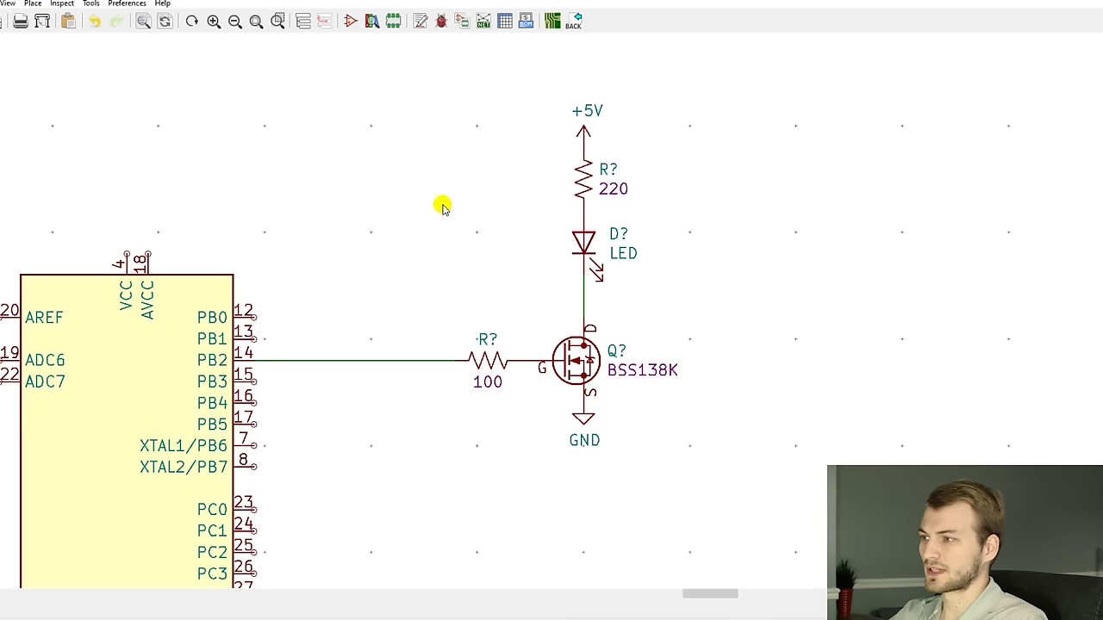
Step: Pan and zoom around the BSS138K MOSFET to inspect the LED driver wiring
left_click_drag(465, 246, 382, 227)
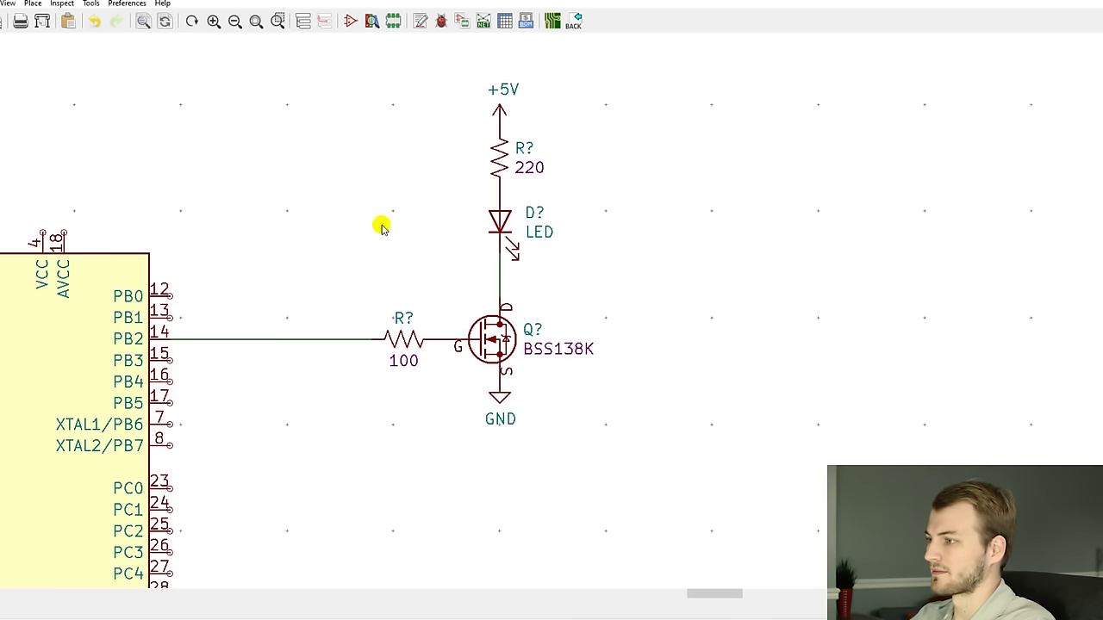
scroll(546, 312, "down", 2)
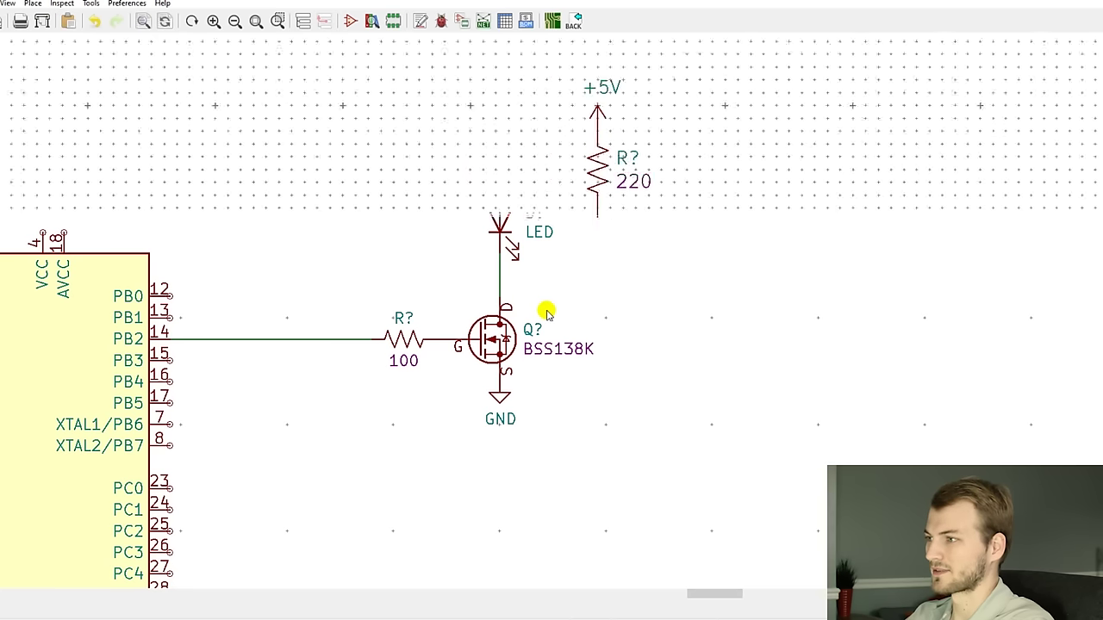
scroll(546, 312, "up", 2)
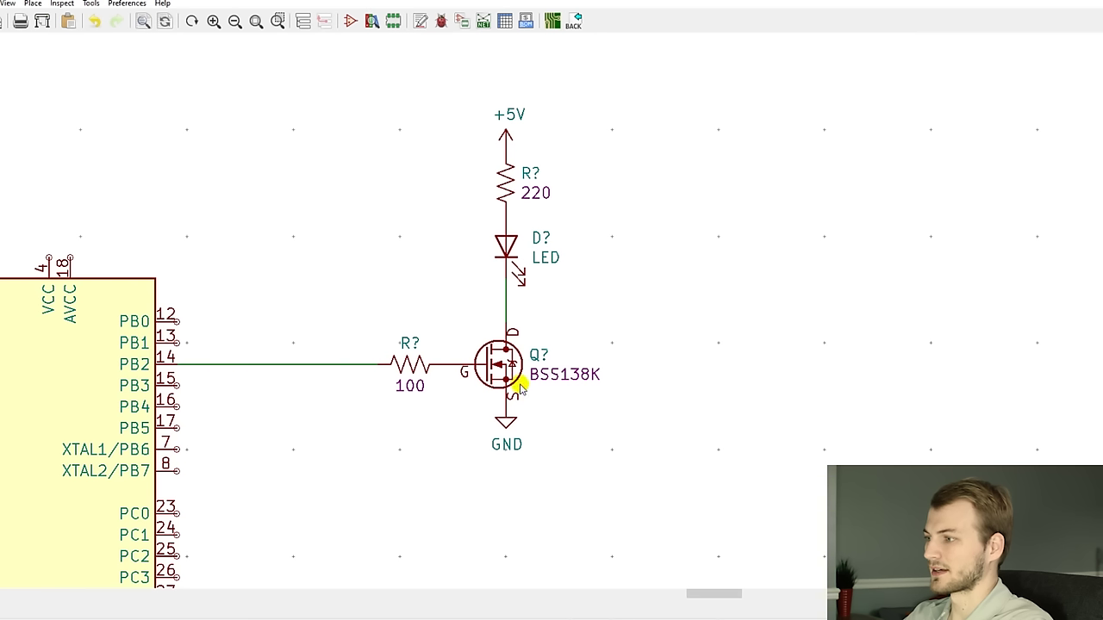
scroll(487, 365, "up", 1)
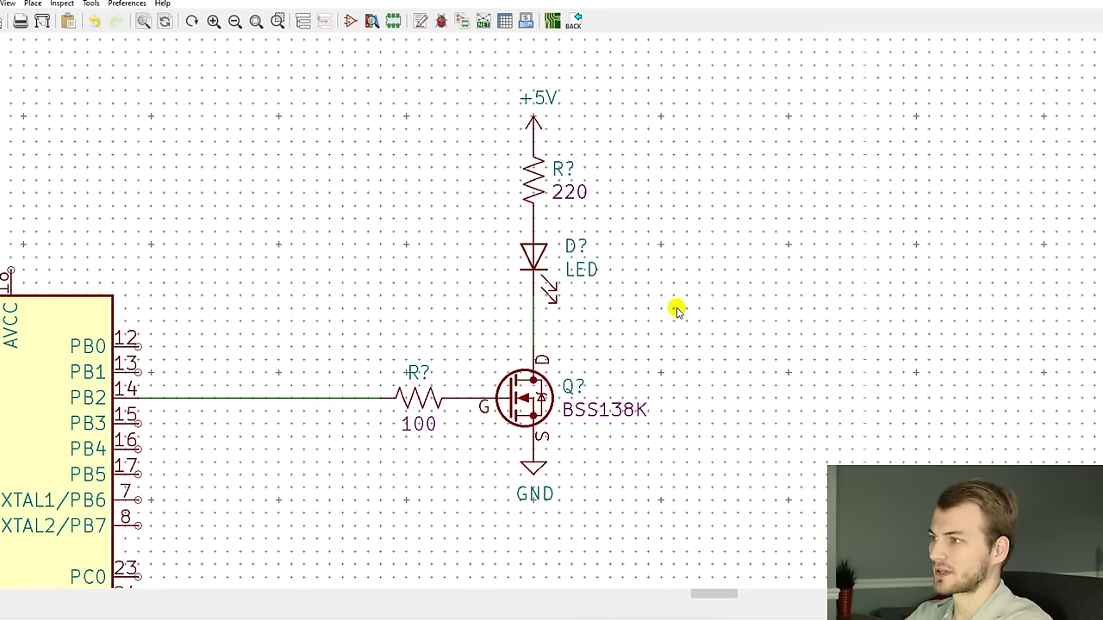
scroll(546, 314, "down", 1)
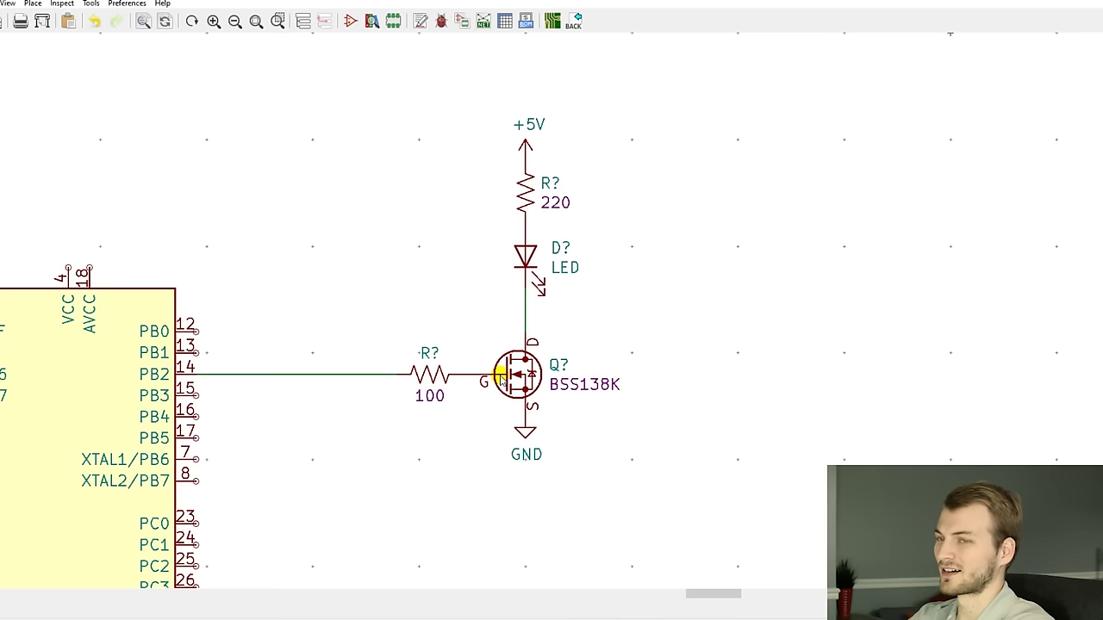
scroll(485, 377, "up", 5)
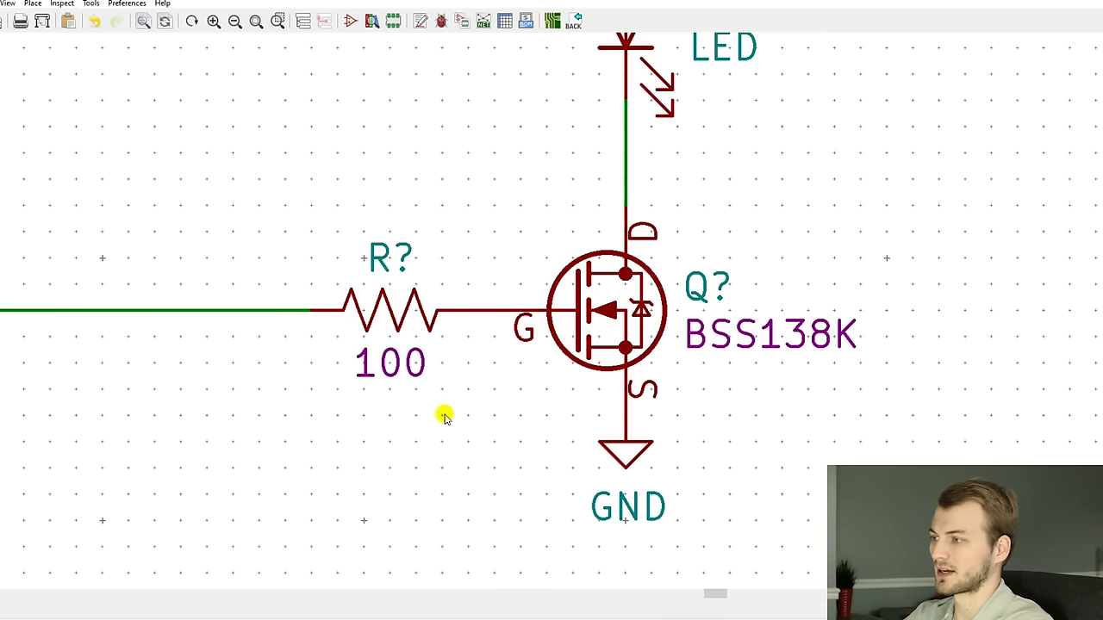
scroll(524, 319, "down", 1)
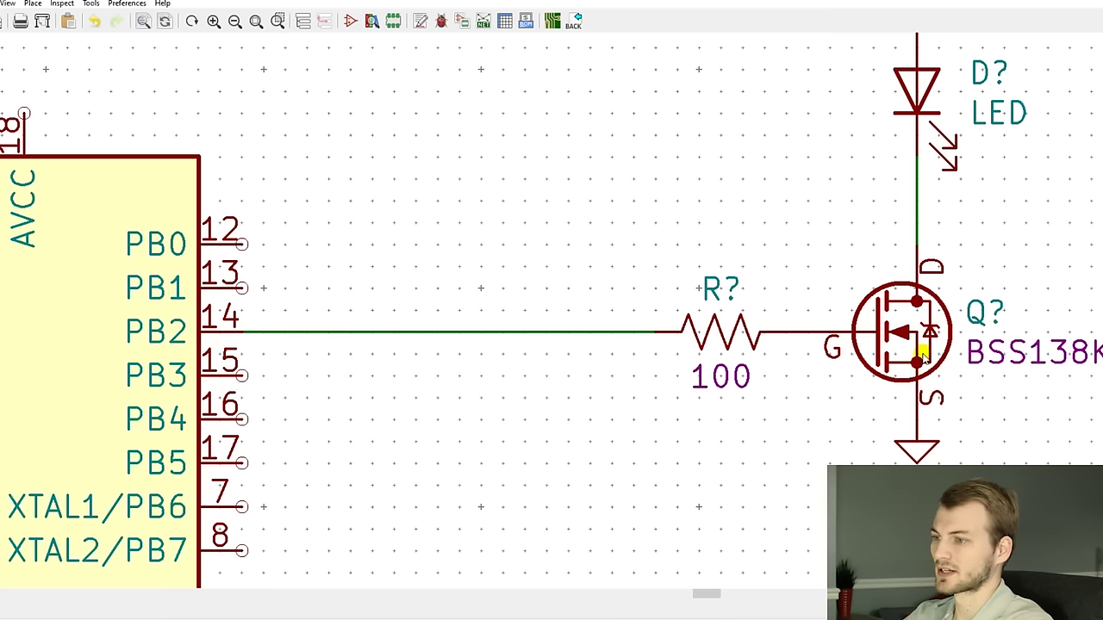
Step: Bring the GND symbol into view and check the grounded source connection
left_click_drag(918, 349, 751, 322)
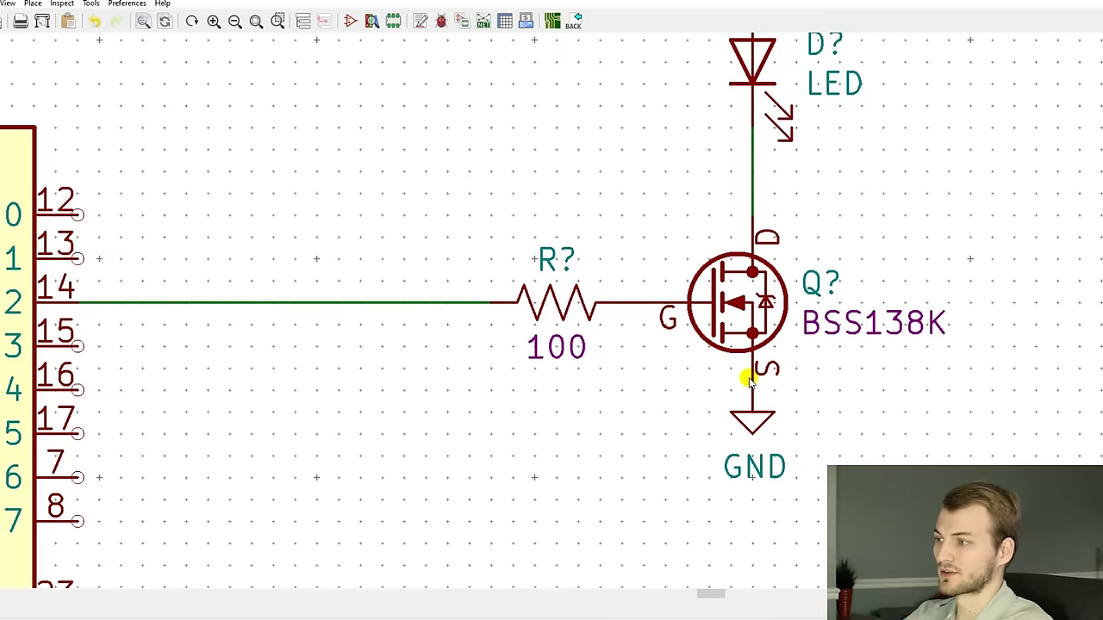
scroll(750, 379, "down", 3)
scroll(536, 290, "up", 2)
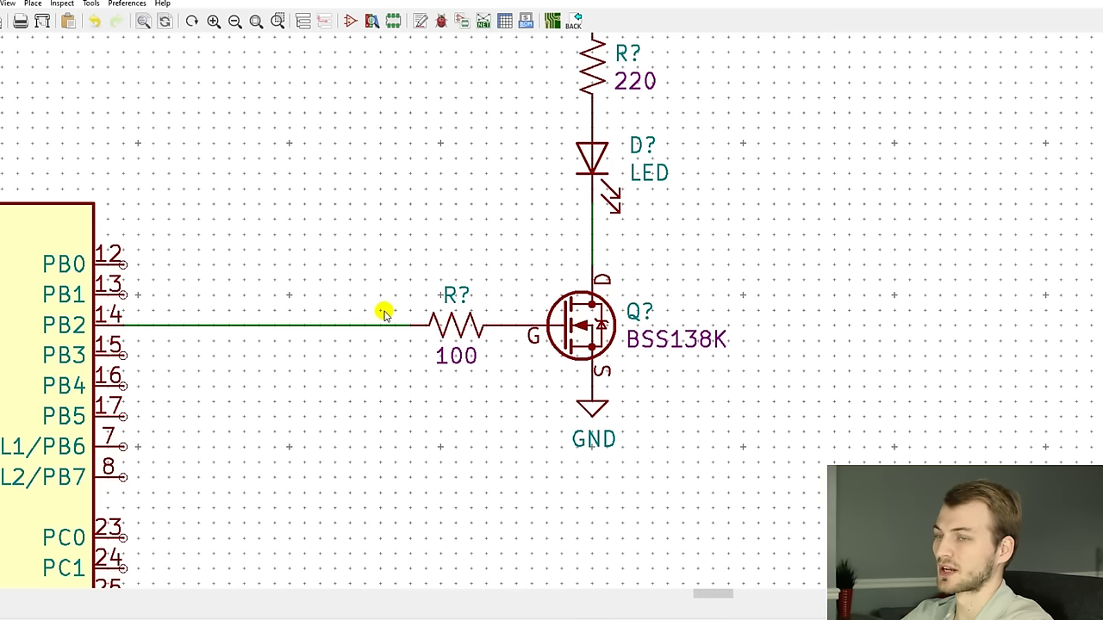
scroll(534, 301, "down", 2)
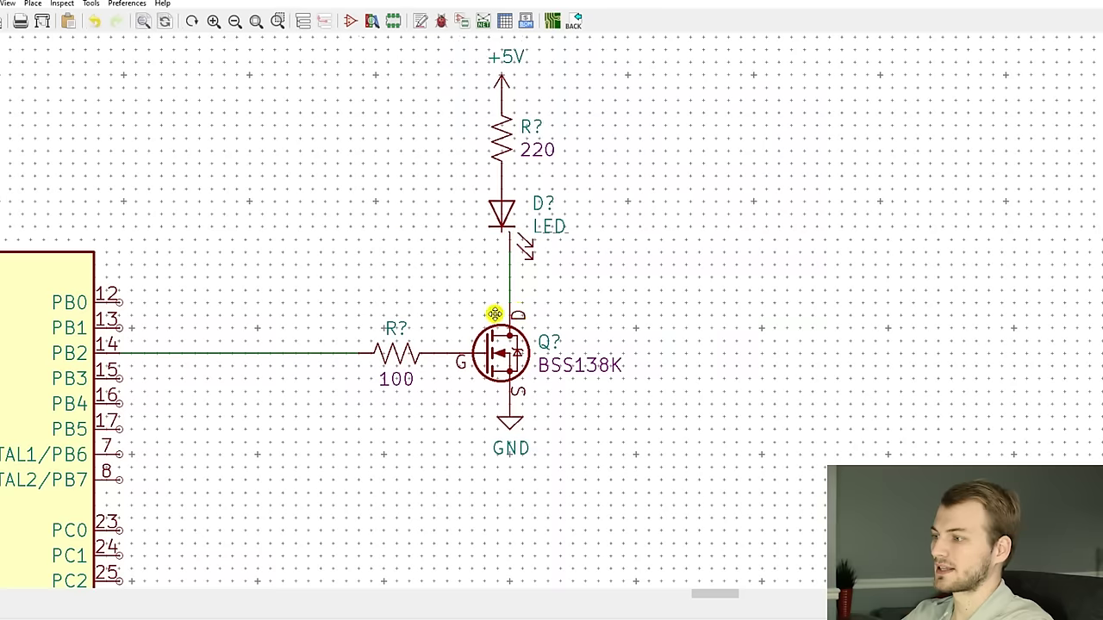
scroll(494, 312, "right", 2)
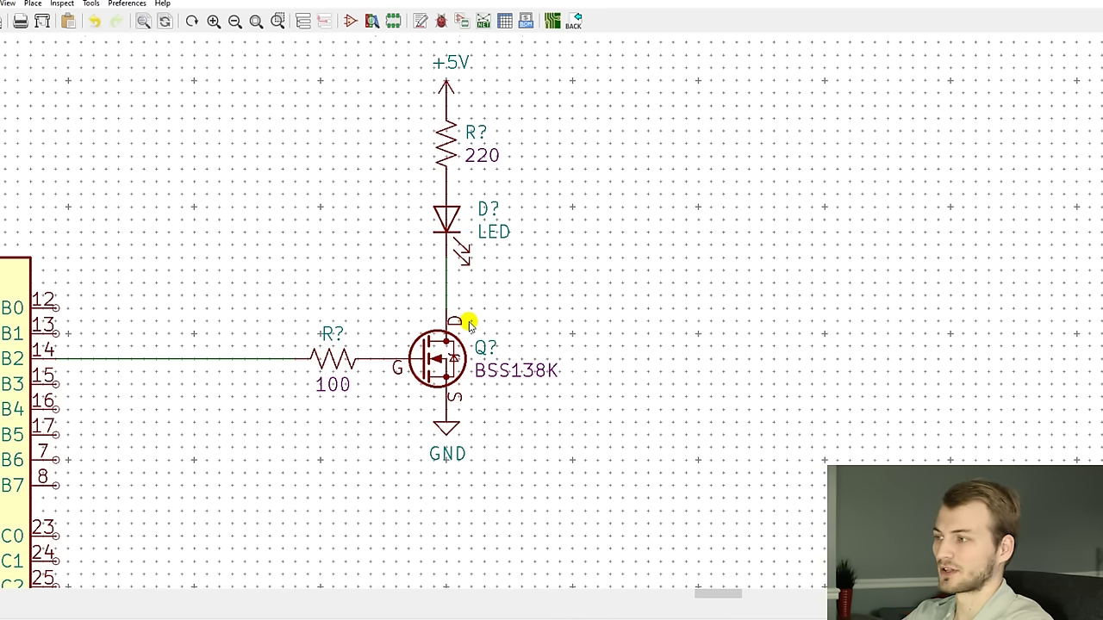
scroll(460, 319, "left", 2)
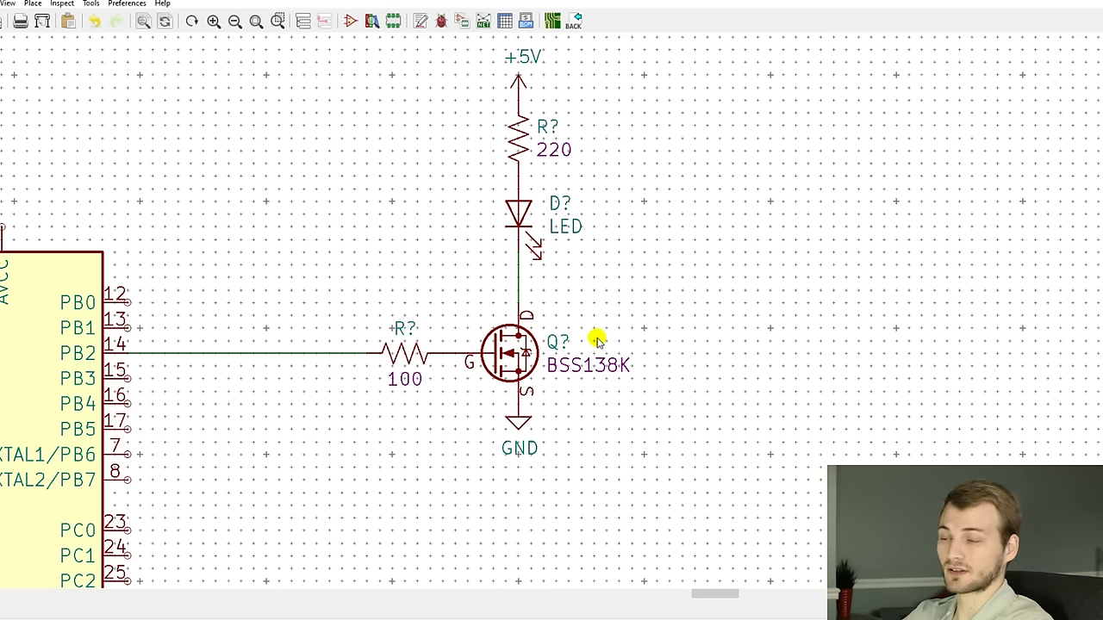
Step: Switch to the BSS138K datasheet and mark the VGS = 5V, ID = 50 mA on-resistance condition
key("alt+Tab")
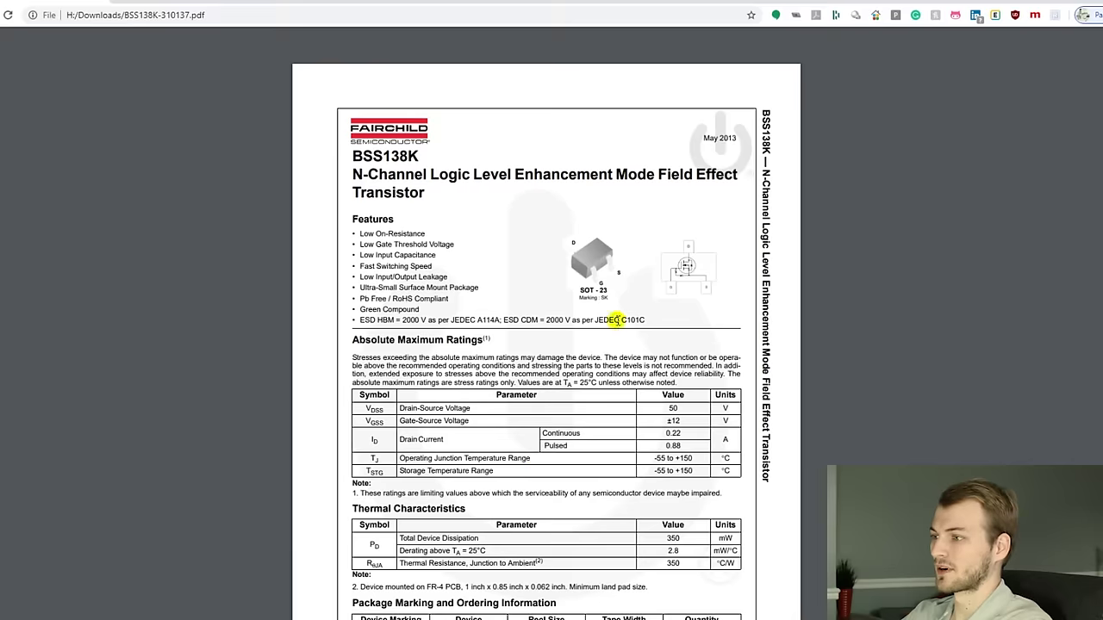
scroll(617, 320, "down", 13)
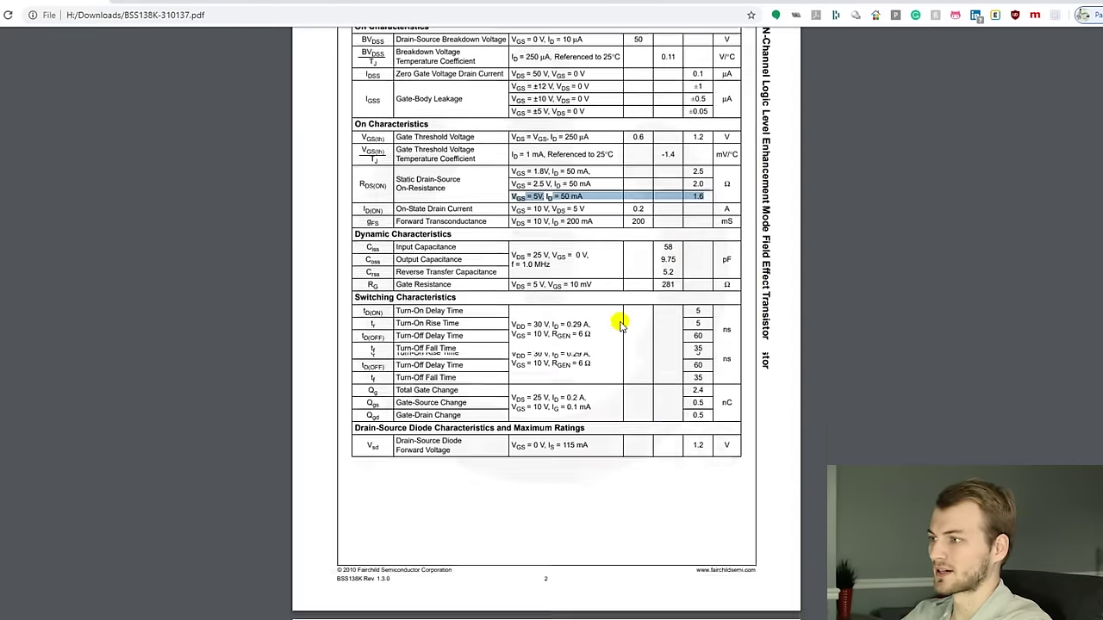
scroll(621, 323, "up", 3)
scroll(525, 335, "down", 2)
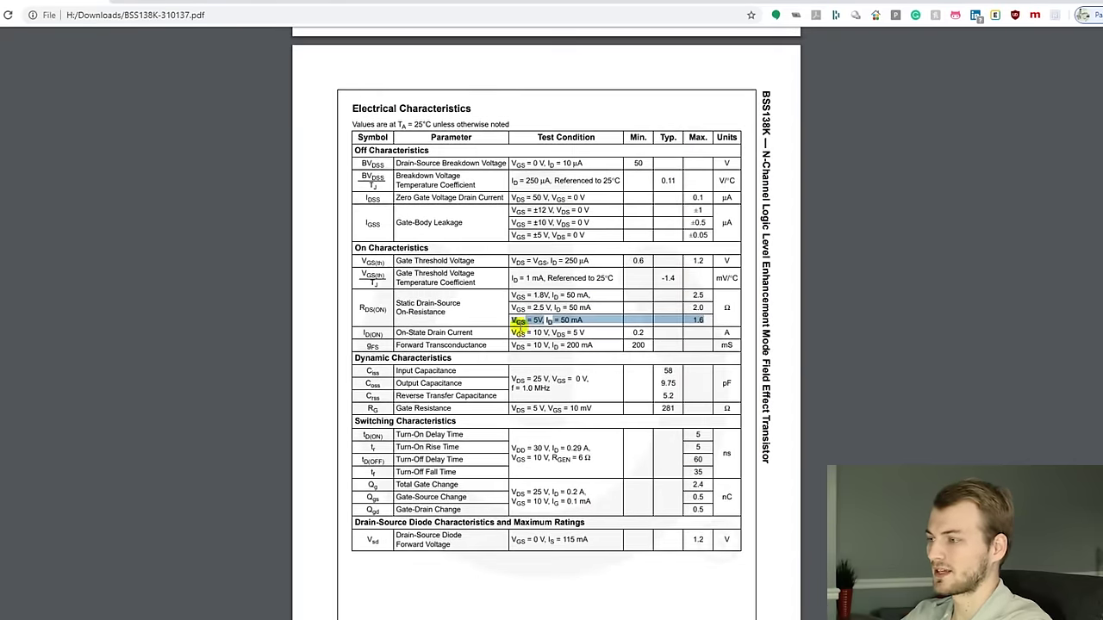
left_click(515, 322)
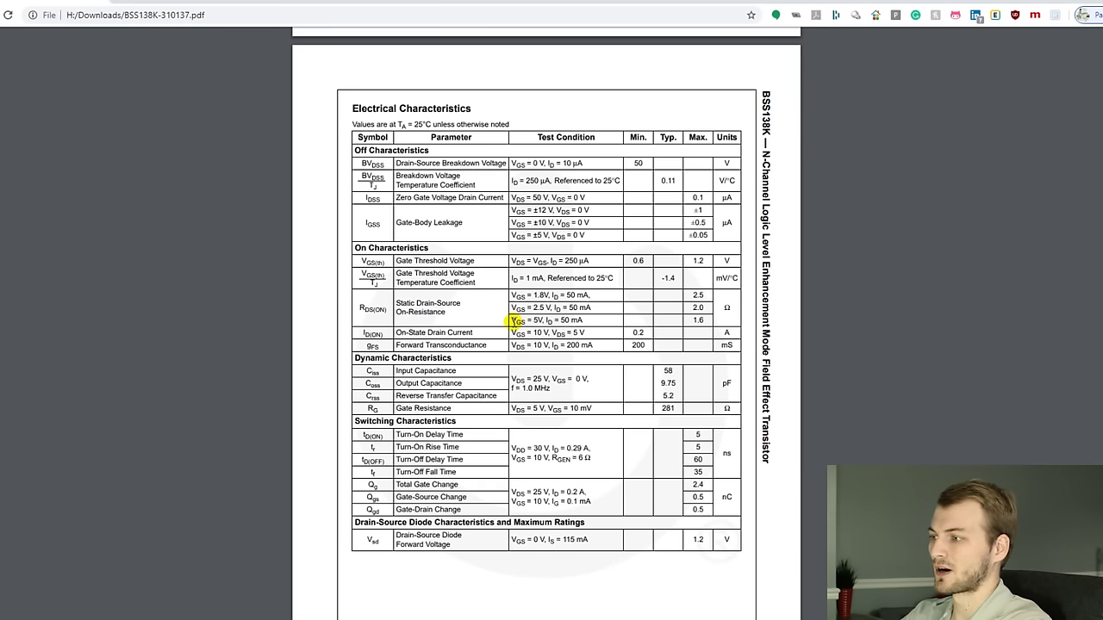
left_click_drag(515, 321, 541, 320)
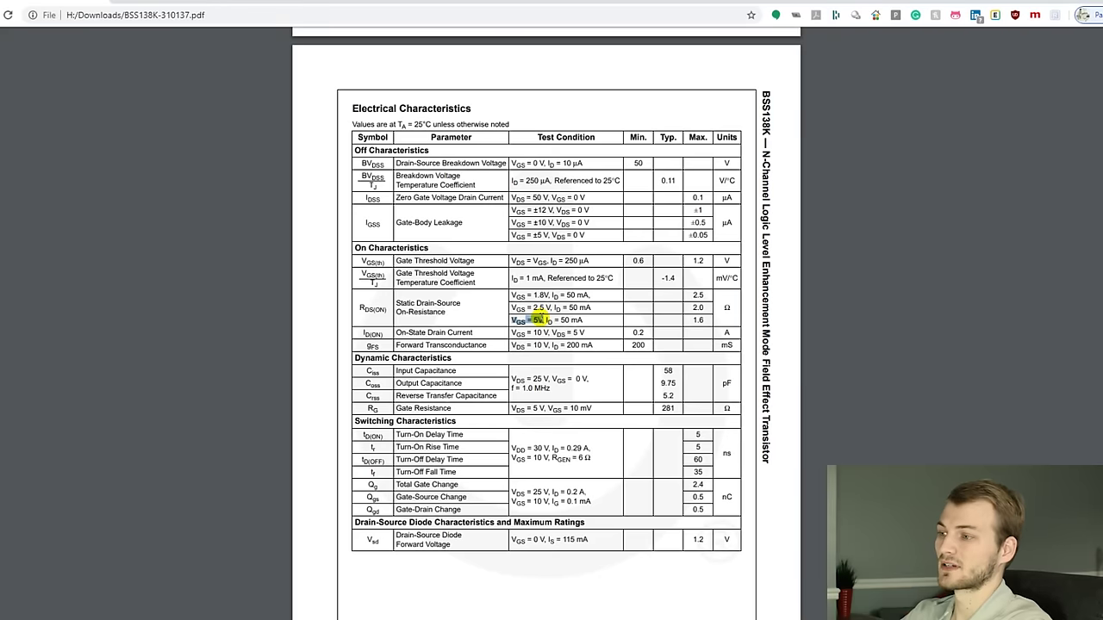
Step: Scroll down to Figure 4 and review its on-resistance graph caption
scroll(538, 319, "down", 7)
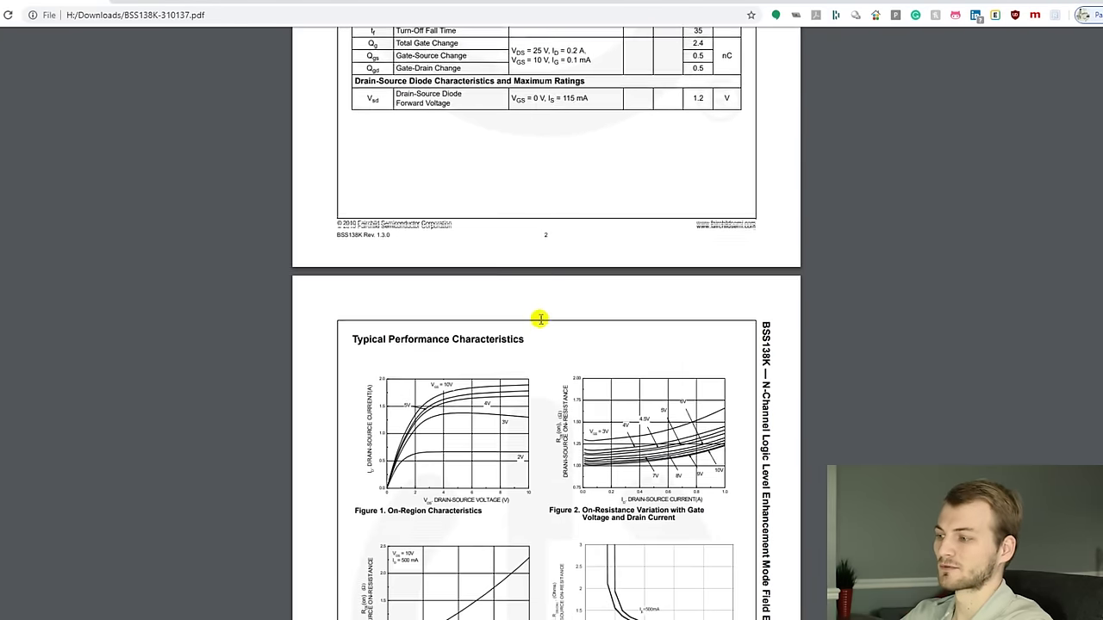
scroll(541, 316, "down", 1)
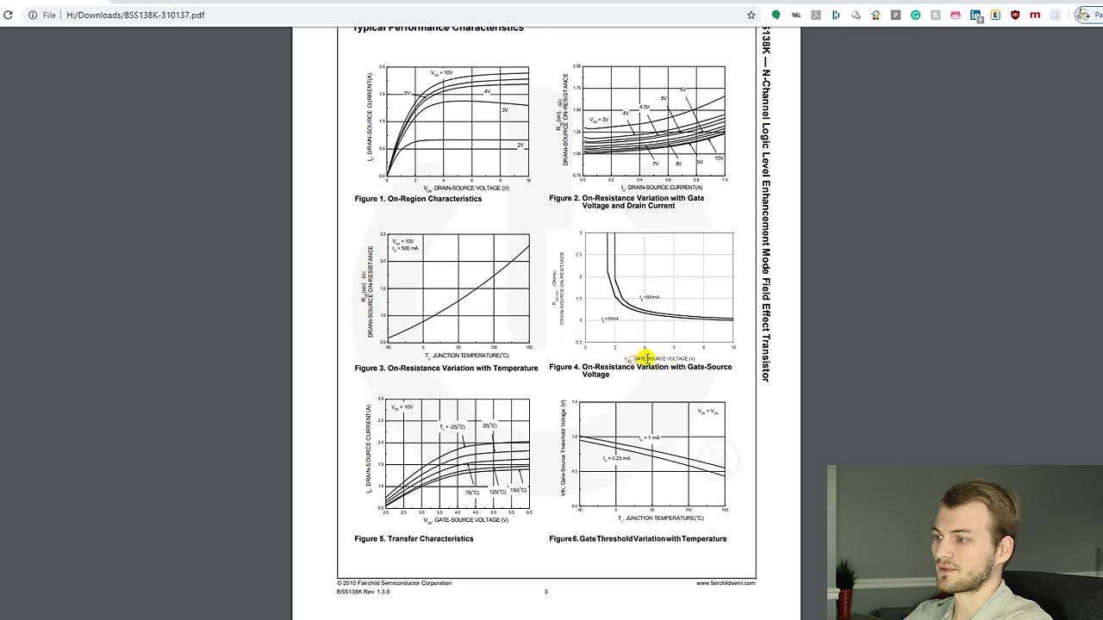
left_click_drag(636, 363, 689, 357)
left_click(615, 282)
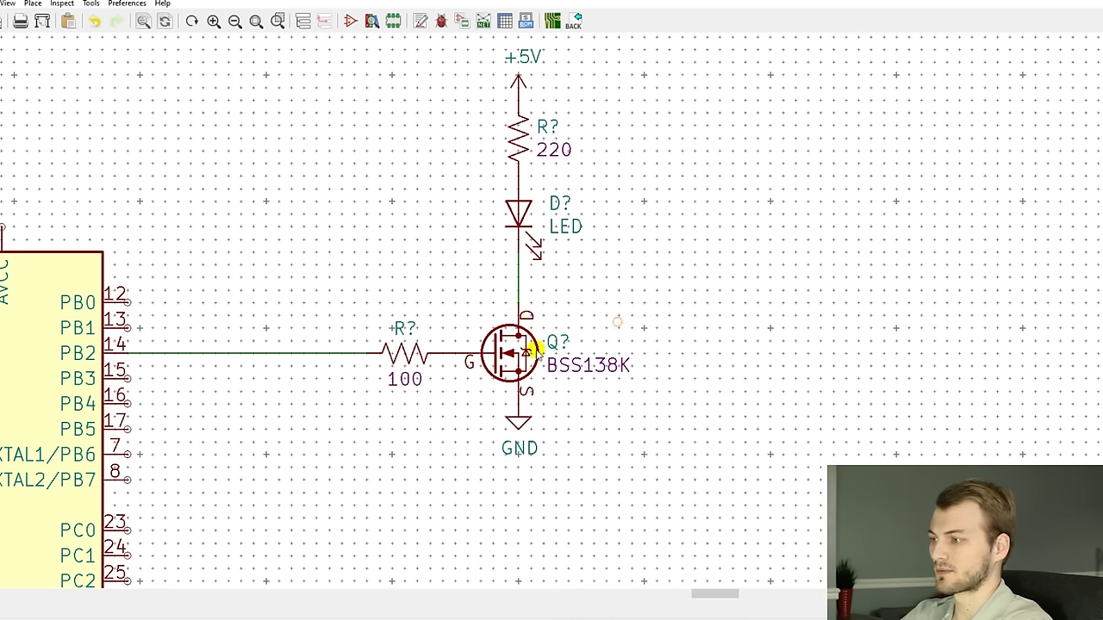
mouse_move(527, 349)
left_mouse_down()
mouse_move(709, 316)
mouse_move(924, 305)
left_mouse_up()
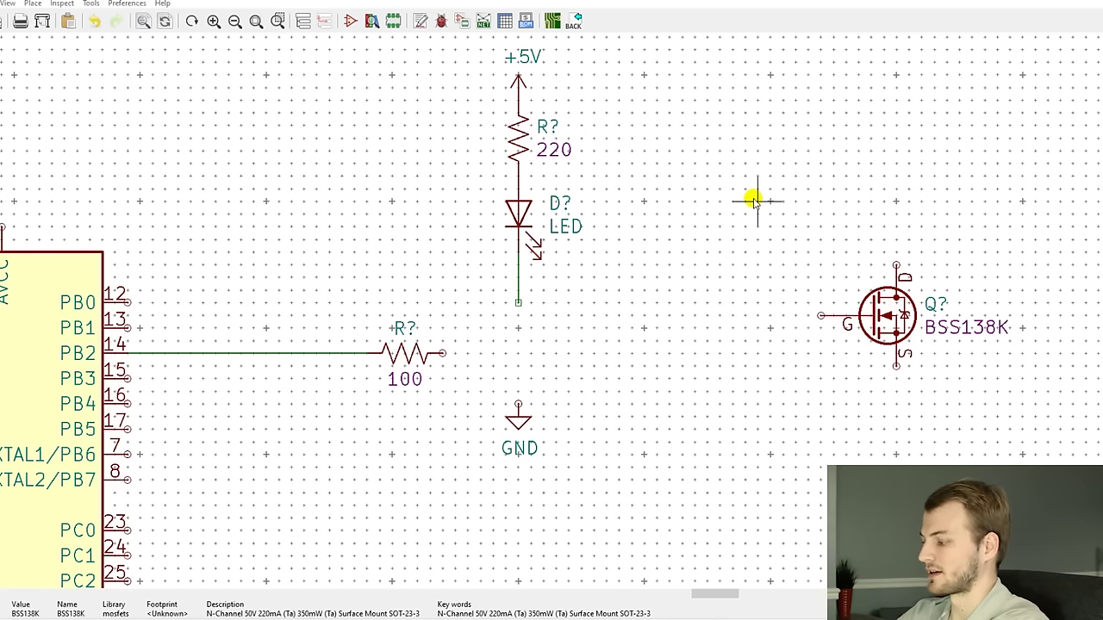
type("ar_us")
key("Return")
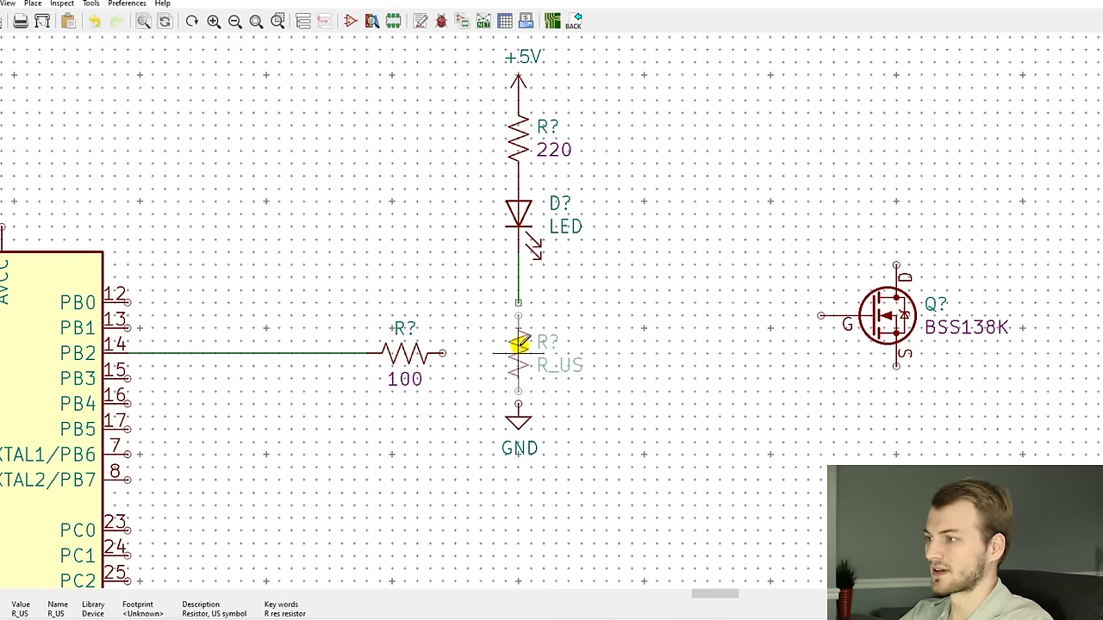
left_click(517, 353)
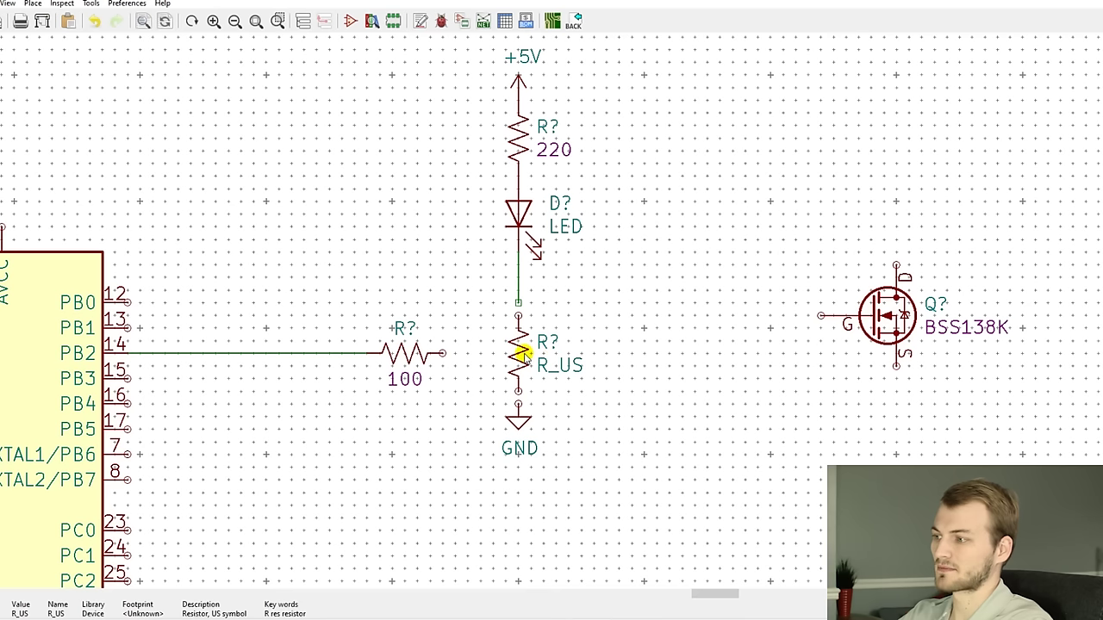
key("Delete")
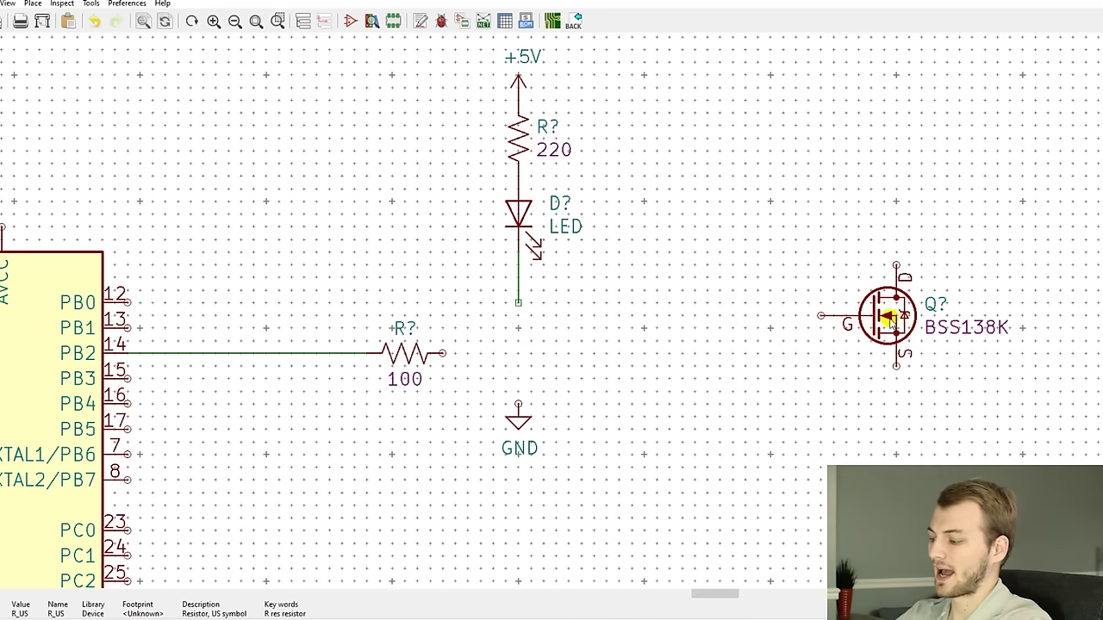
key("m")
left_click(507, 356)
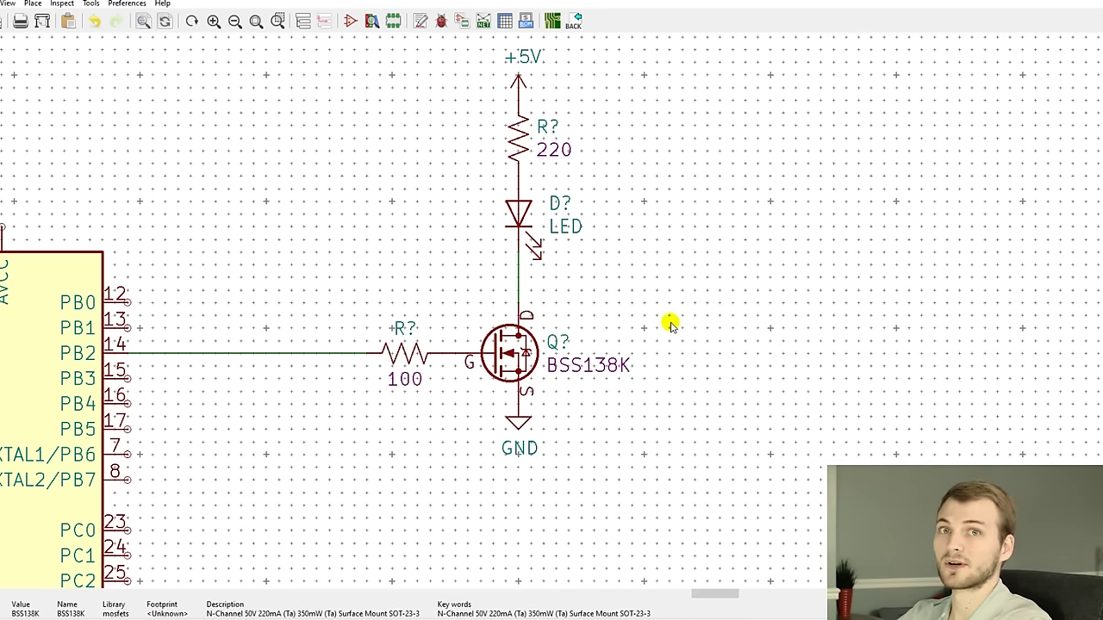
Step: Zoom around the wire between PB2 and the BSS138K gate where the 100 Ω resistor sits
scroll(512, 293, "up", 1)
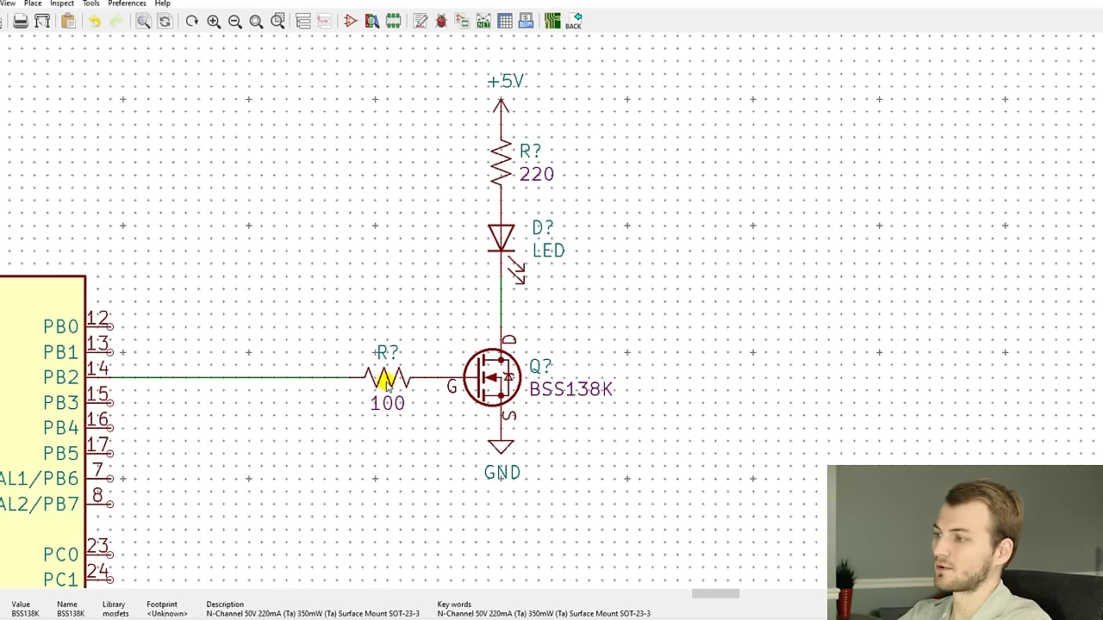
scroll(547, 310, "up", 3)
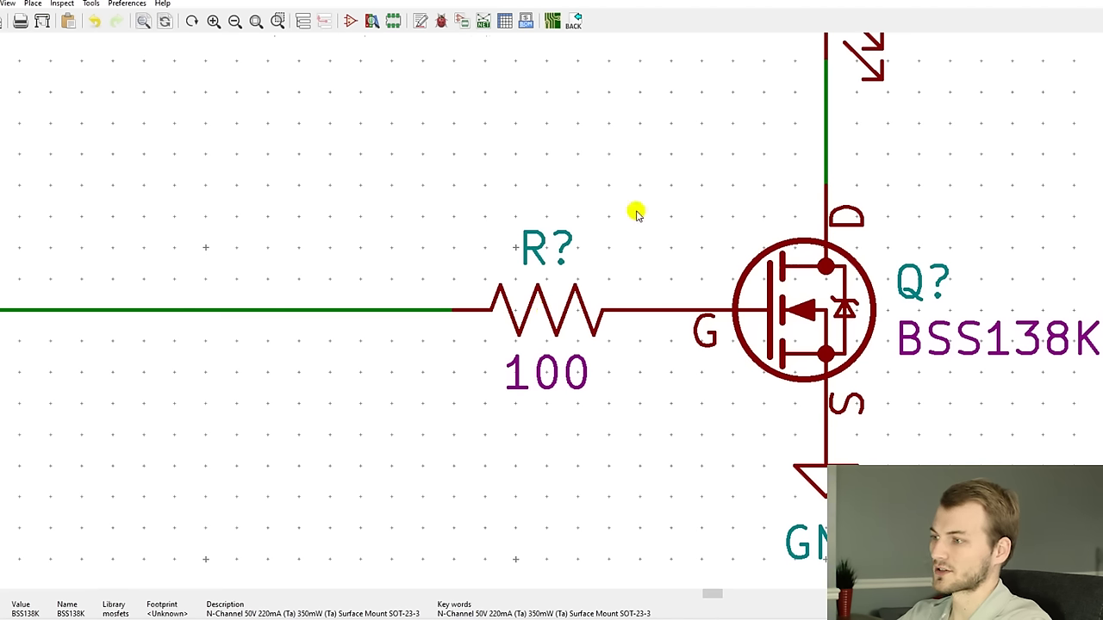
scroll(583, 338, "down", 3)
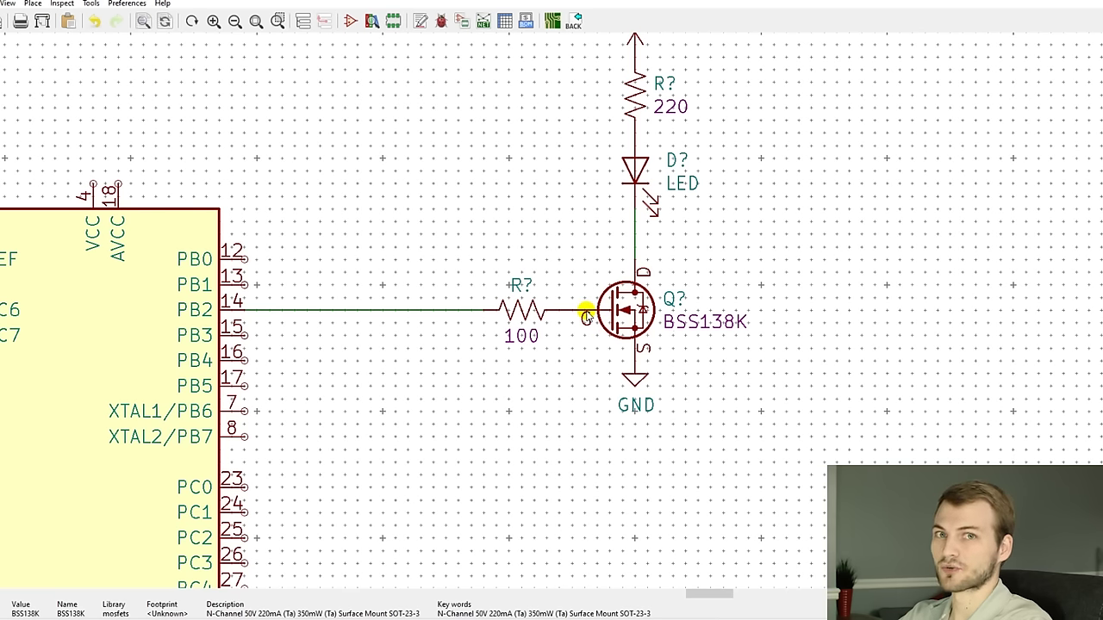
Step: Lift the 100 Ω resistor, wire PB2 straight to the gate, and drag the resistor back on
key("ctrl+z")
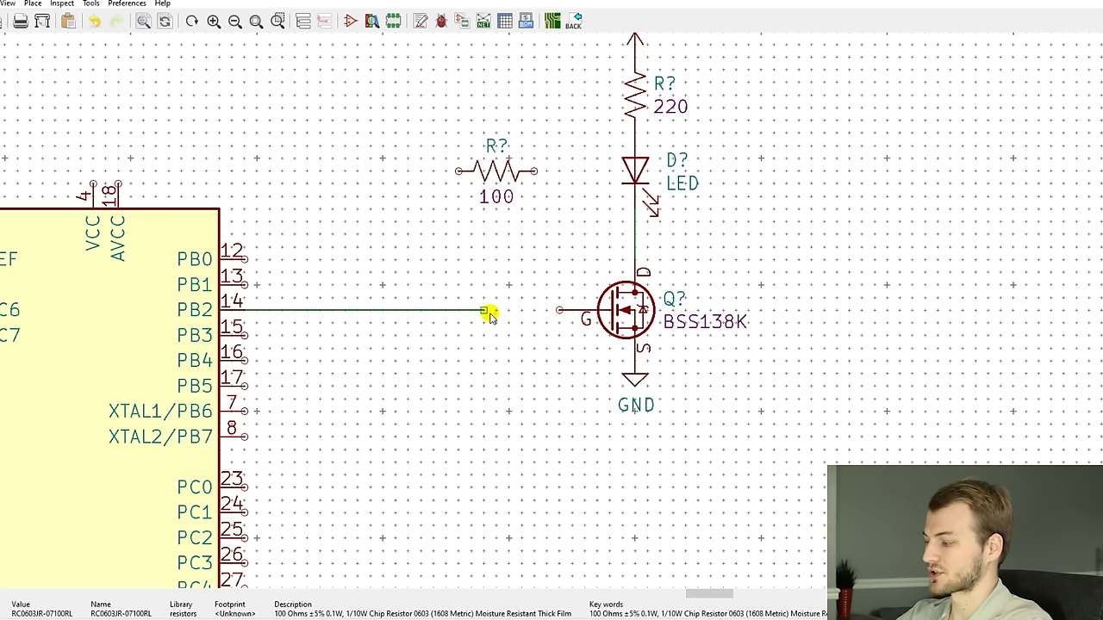
key("w")
left_click(559, 310)
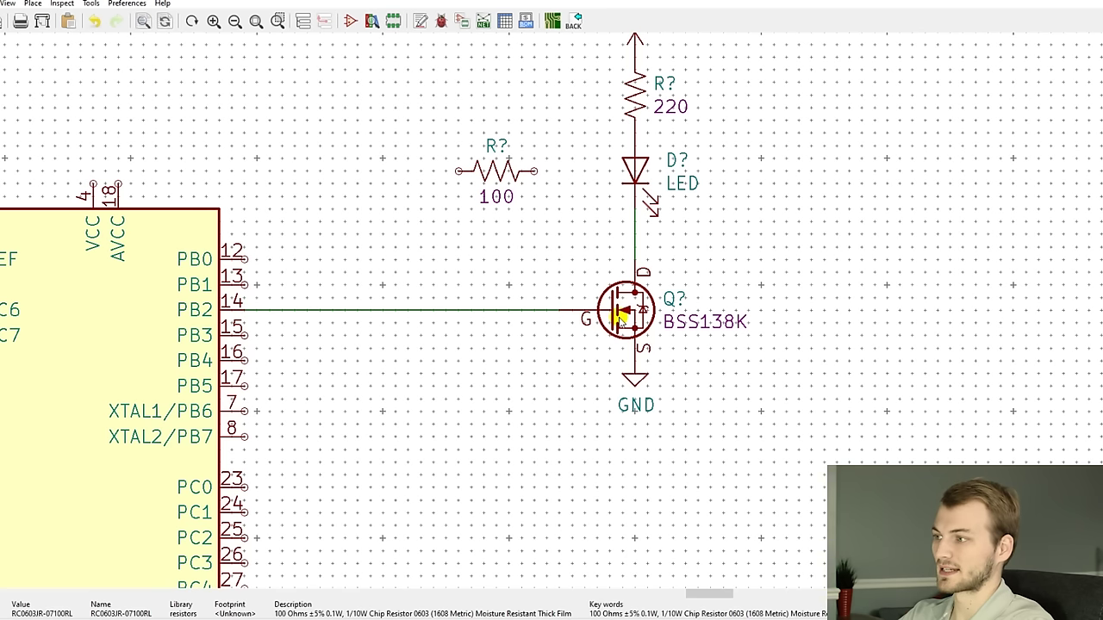
left_click_drag(495, 171, 526, 293)
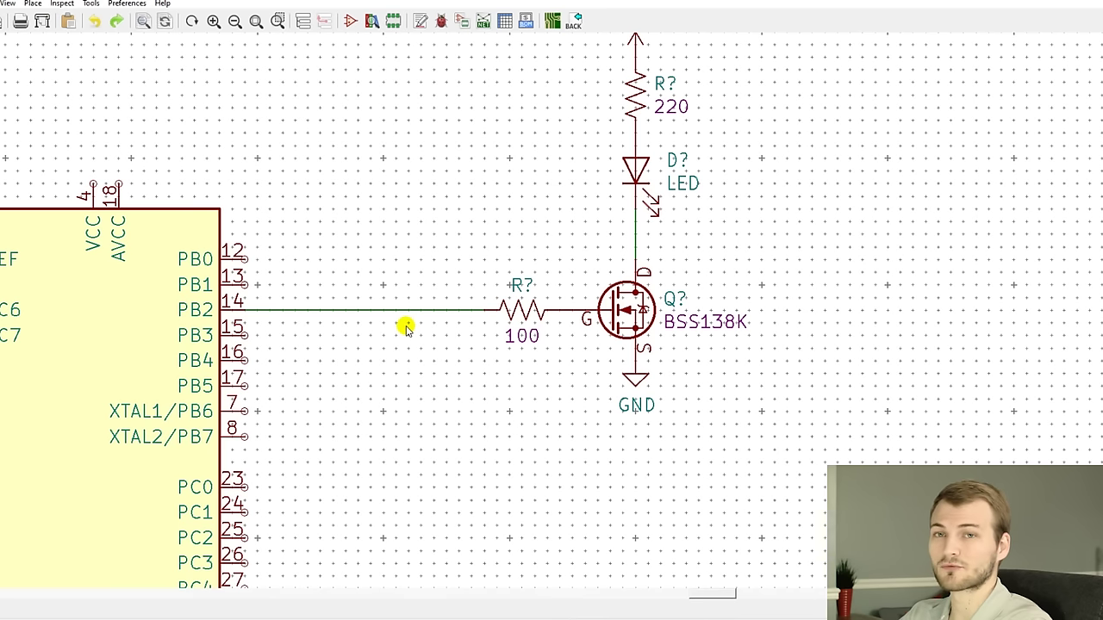
Step: Try rewiring the gate around the 100 Ω resistor, undo it, then lift the resistor off again
left_click_drag(521, 310, 497, 184)
key("w")
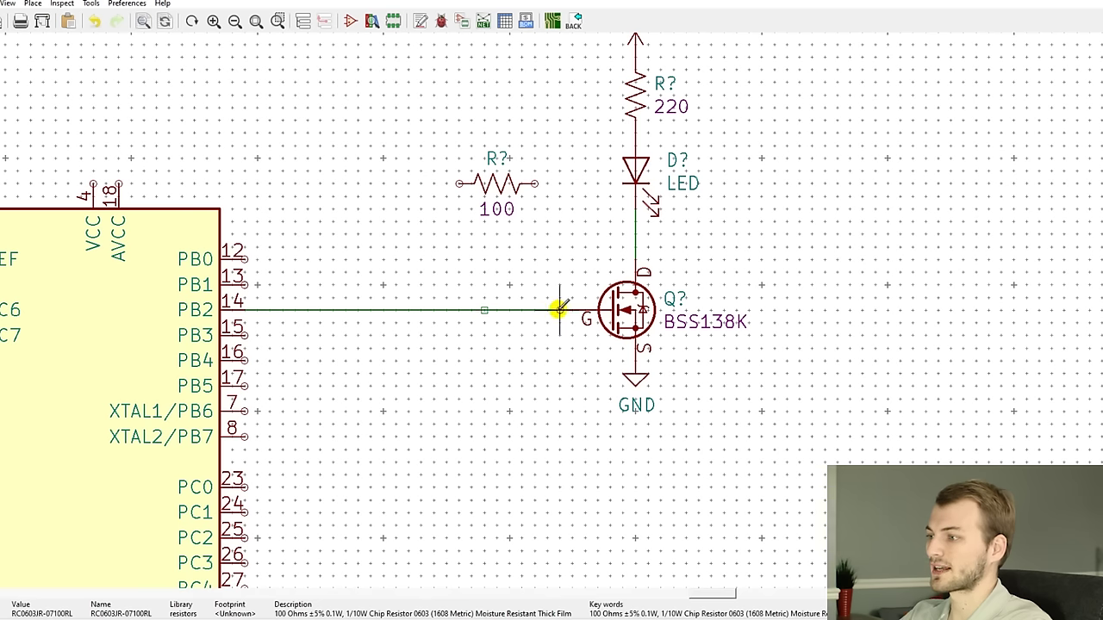
left_click(558, 332)
key("Escape")
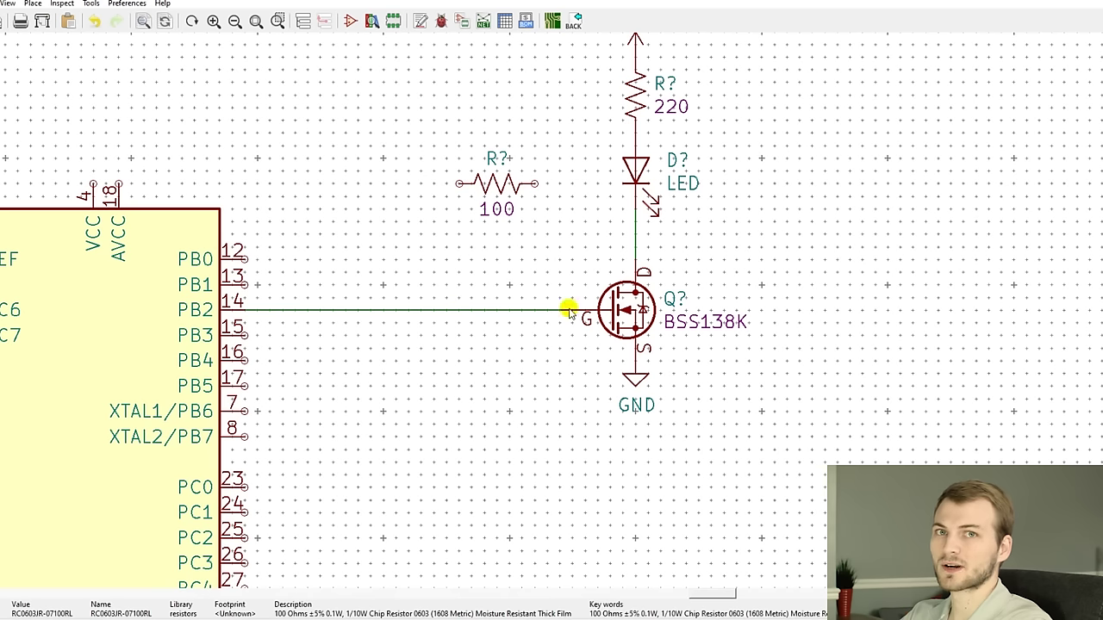
key("ctrl+z")
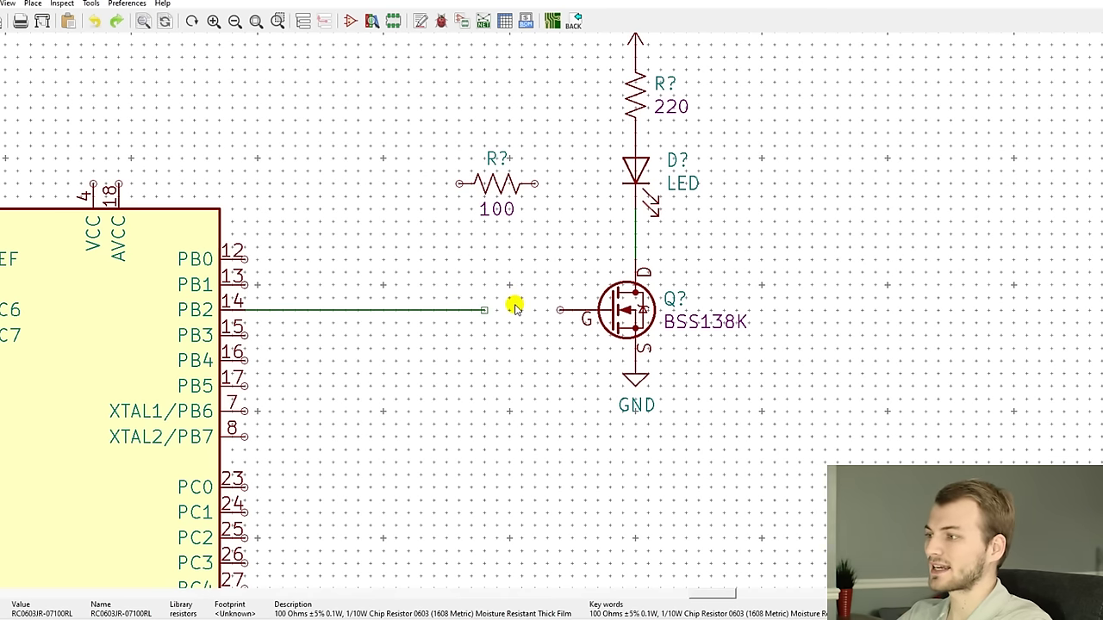
key("ctrl+z")
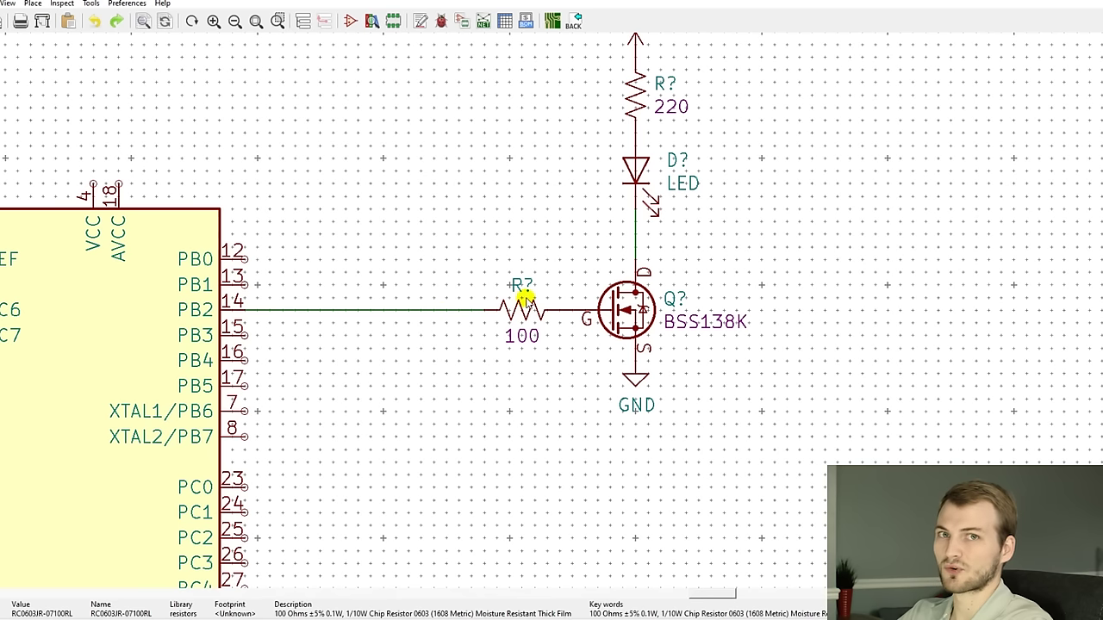
left_click_drag(523, 299, 512, 246)
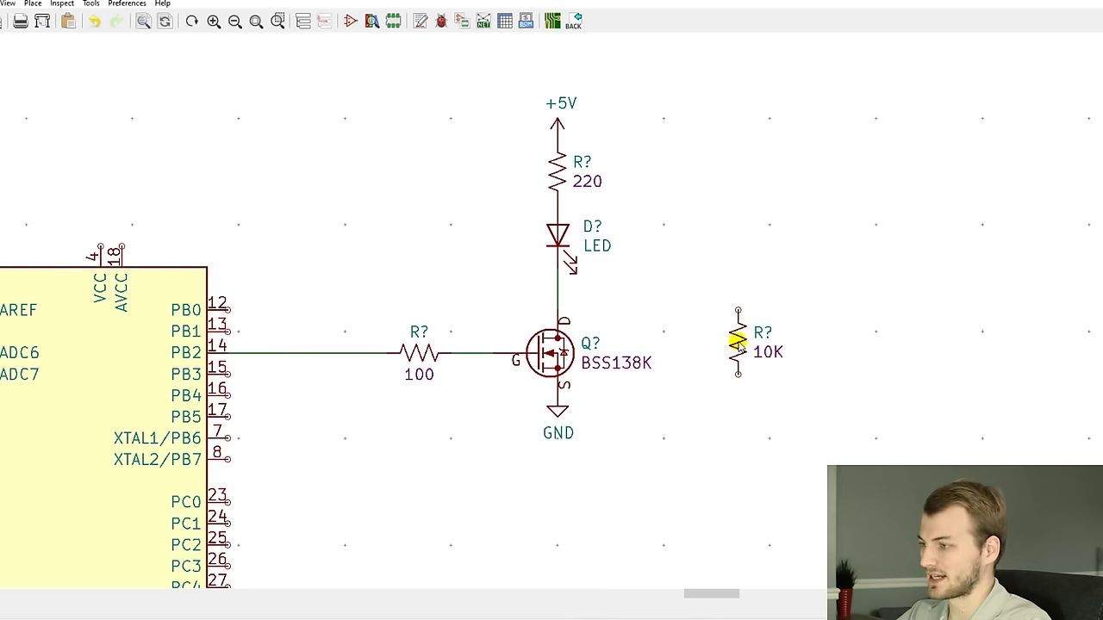
Step: Place the 10K resistor on the gate wire and wire its lower pin through GND to the source
left_click_drag(738, 342, 473, 386)
left_click_drag(558, 412, 515, 484)
left_click(472, 418)
left_click(514, 471)
left_click(558, 394)
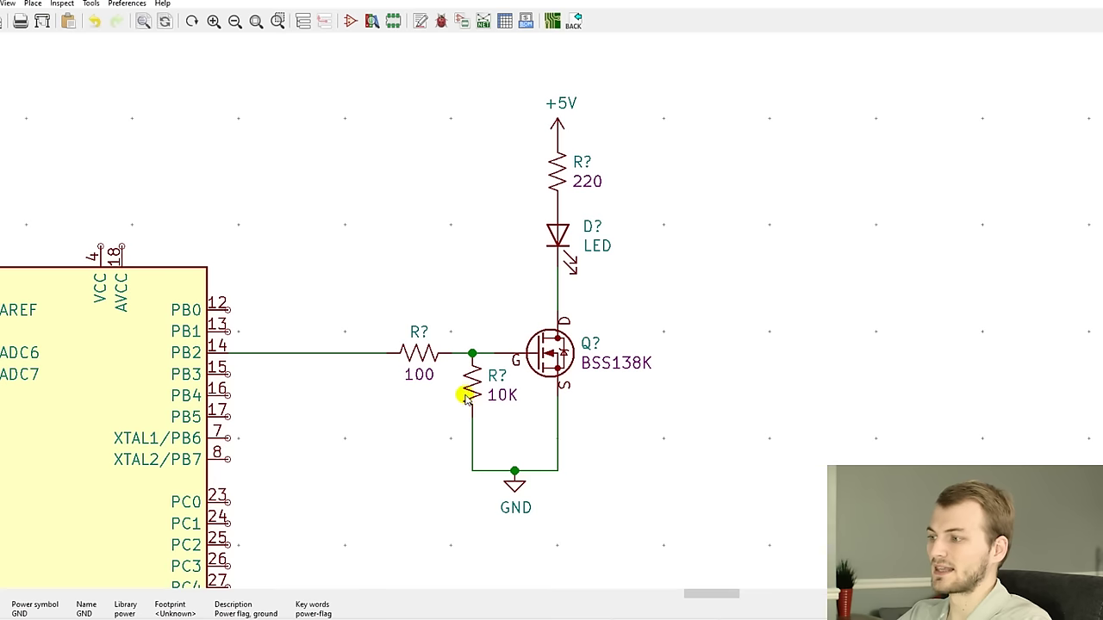
scroll(473, 373, "down", 1)
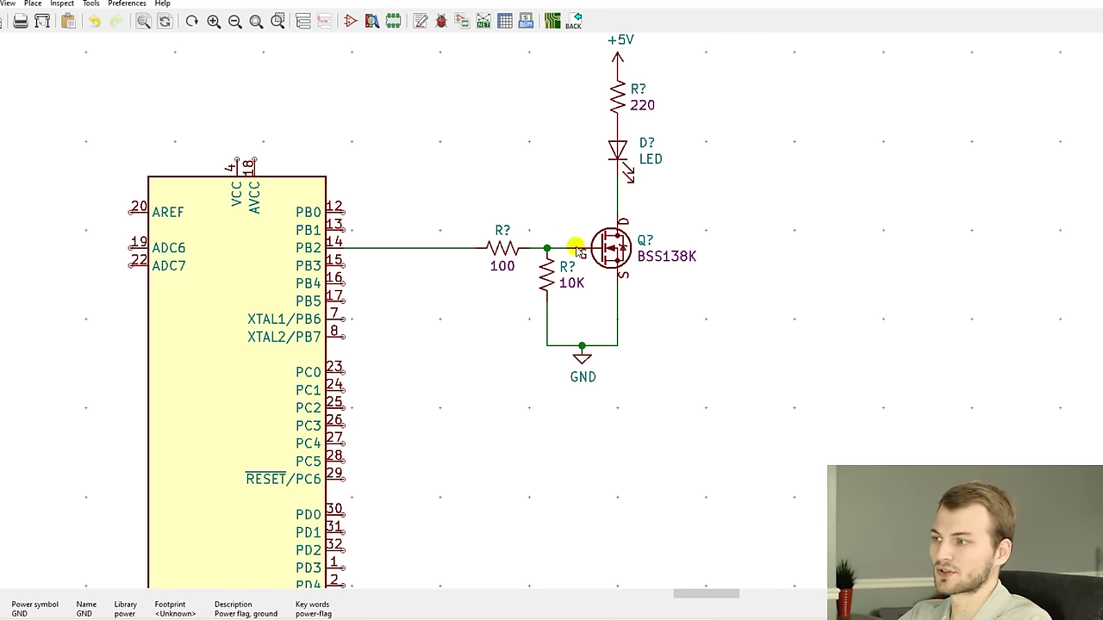
key("F4")
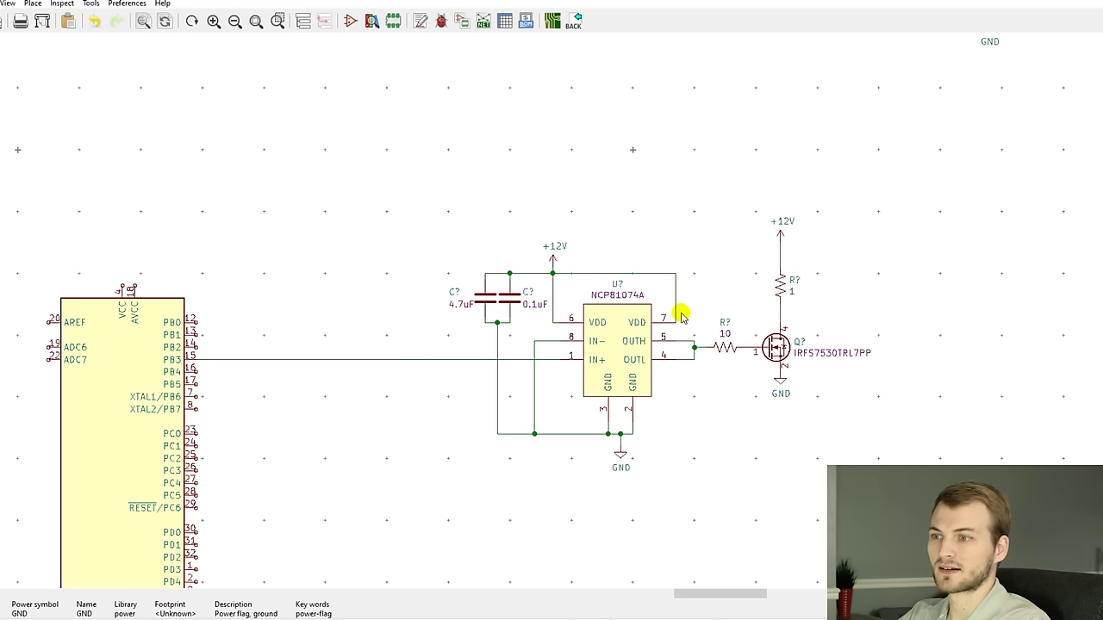
scroll(817, 352, "up", 3)
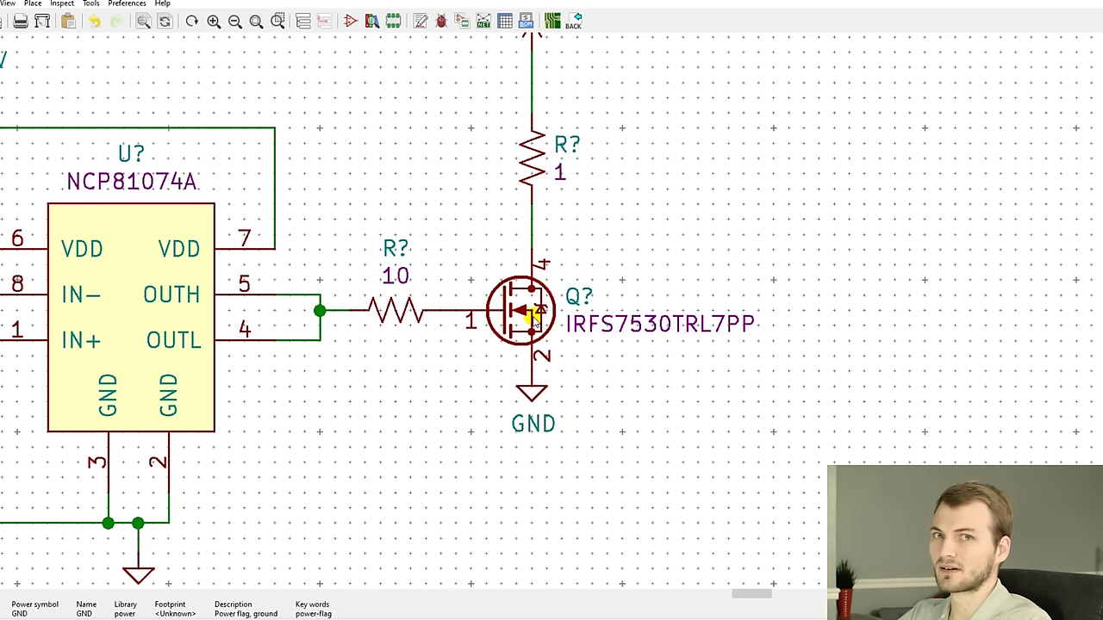
scroll(534, 317, "down", 3)
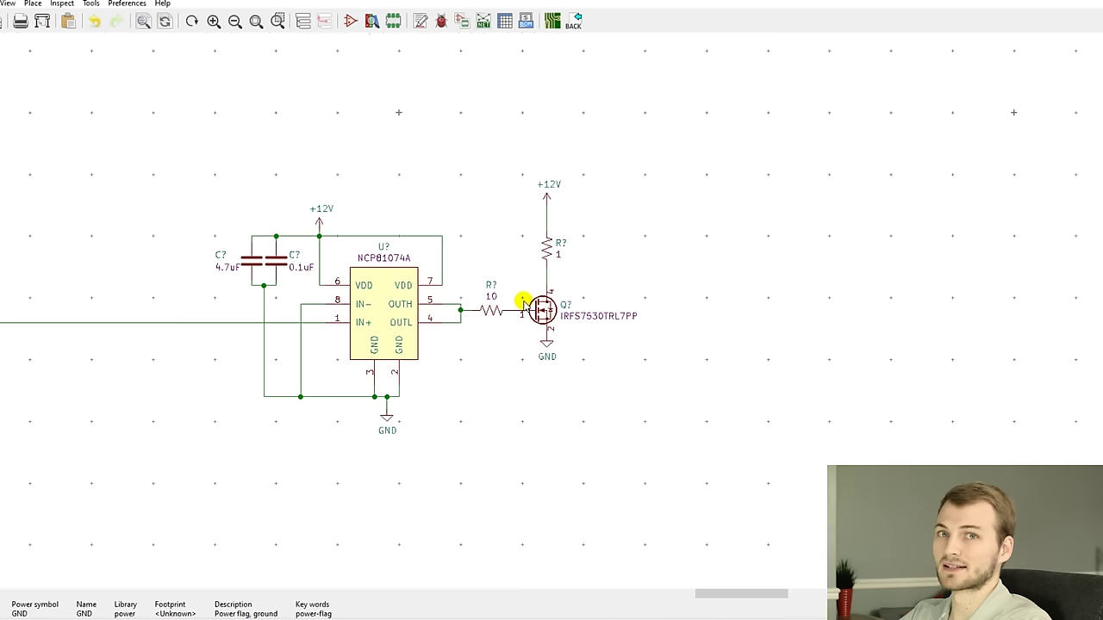
scroll(523, 302, "down", 2)
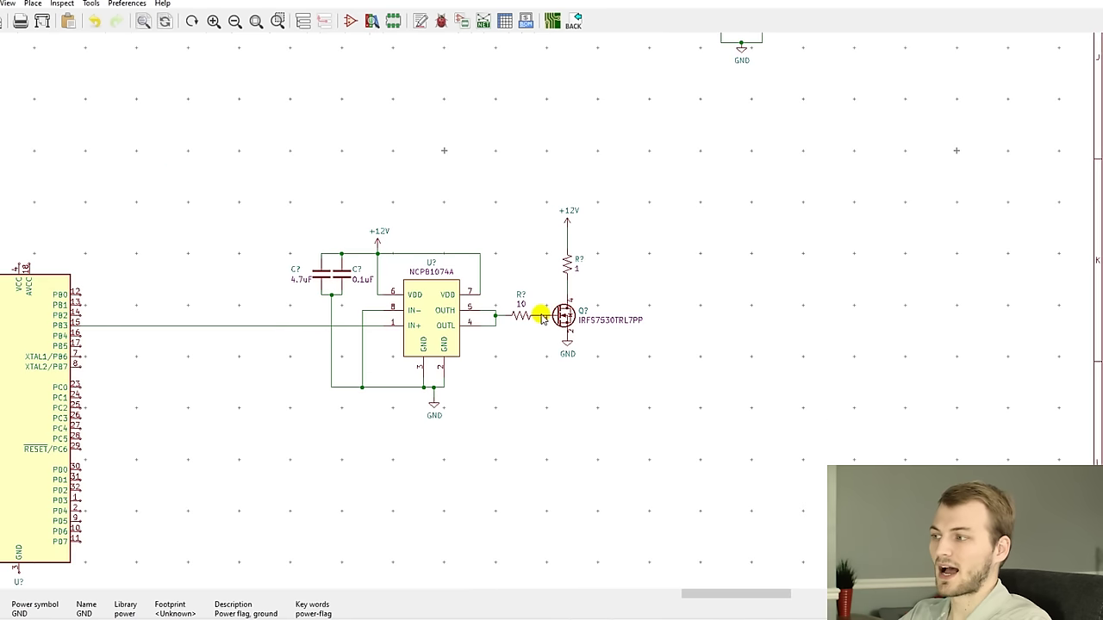
scroll(430, 312, "down", 2)
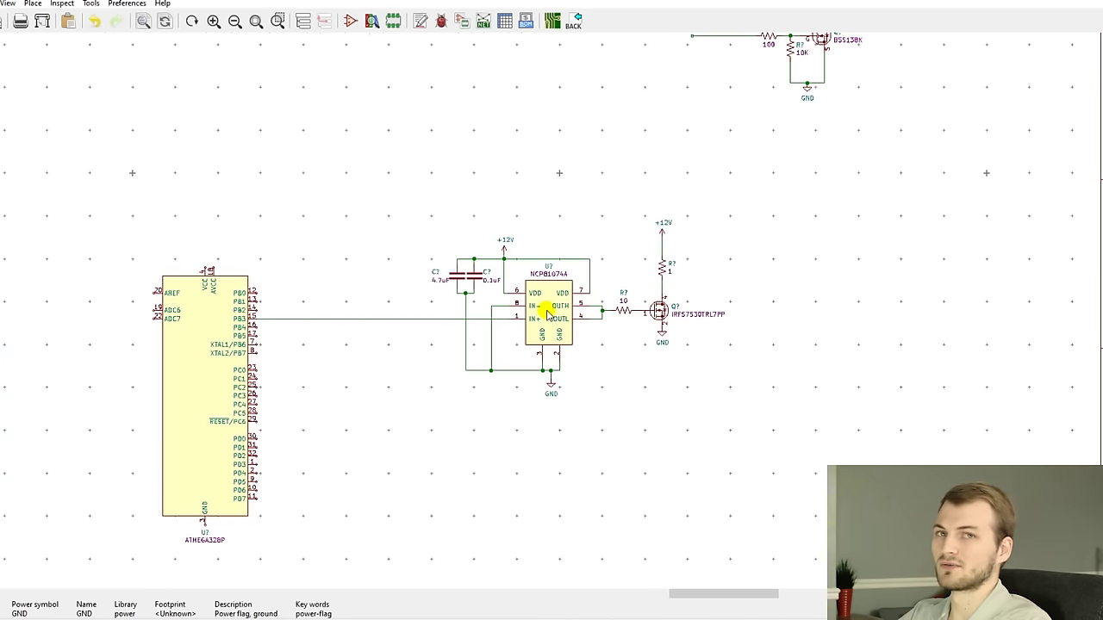
scroll(547, 315, "up", 1)
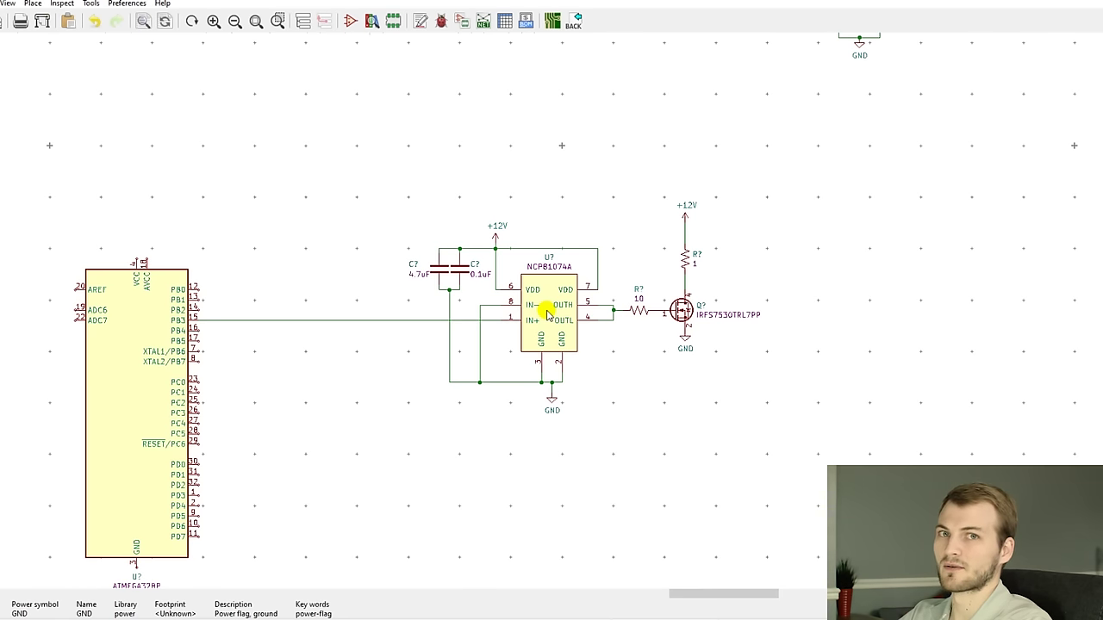
left_click_drag(546, 308, 511, 253)
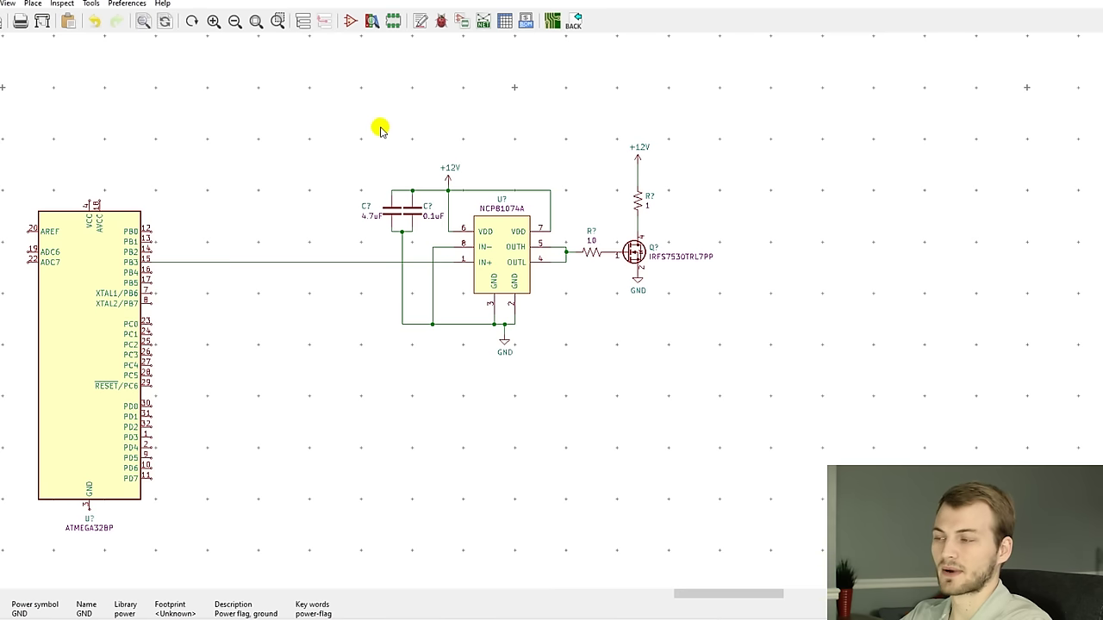
Step: Zoom into the NCP81074A OUTH/OUTL pins, then bring up the IRFS7530 datasheet in Chrome
scroll(515, 250, "up", 1)
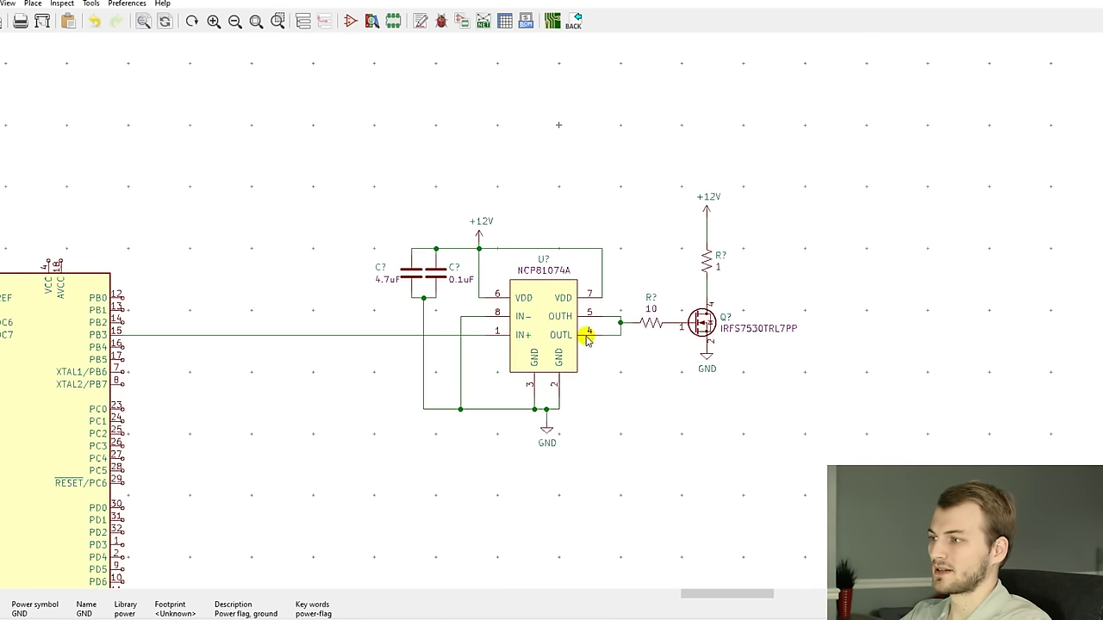
scroll(586, 332, "up", 1)
scroll(504, 311, "up", 1)
scroll(529, 290, "up", 1)
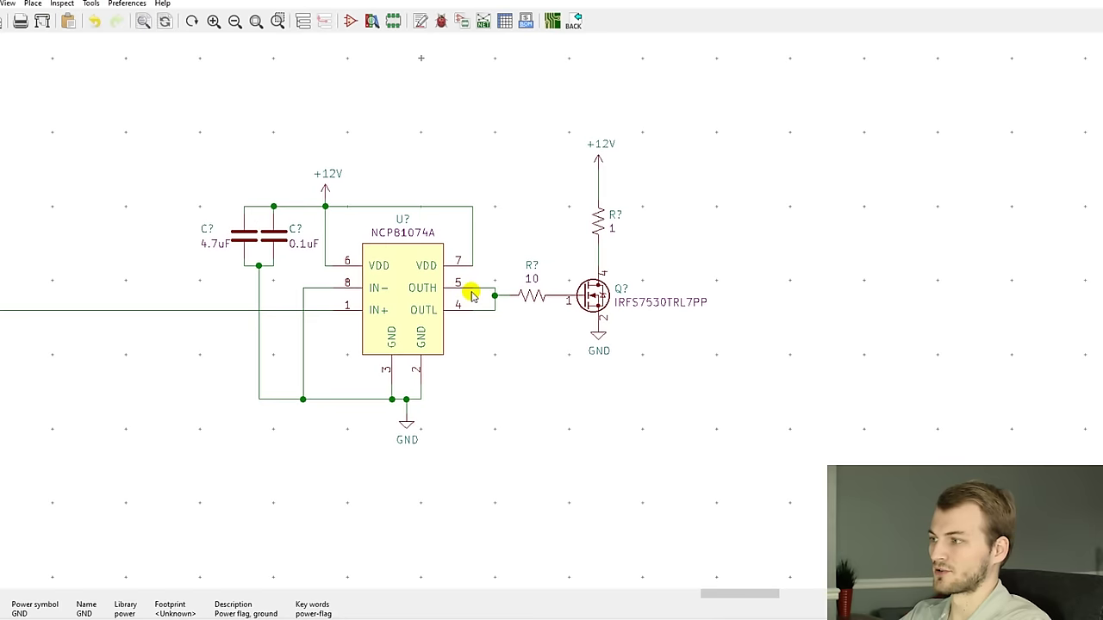
left_click_drag(546, 315, 493, 300)
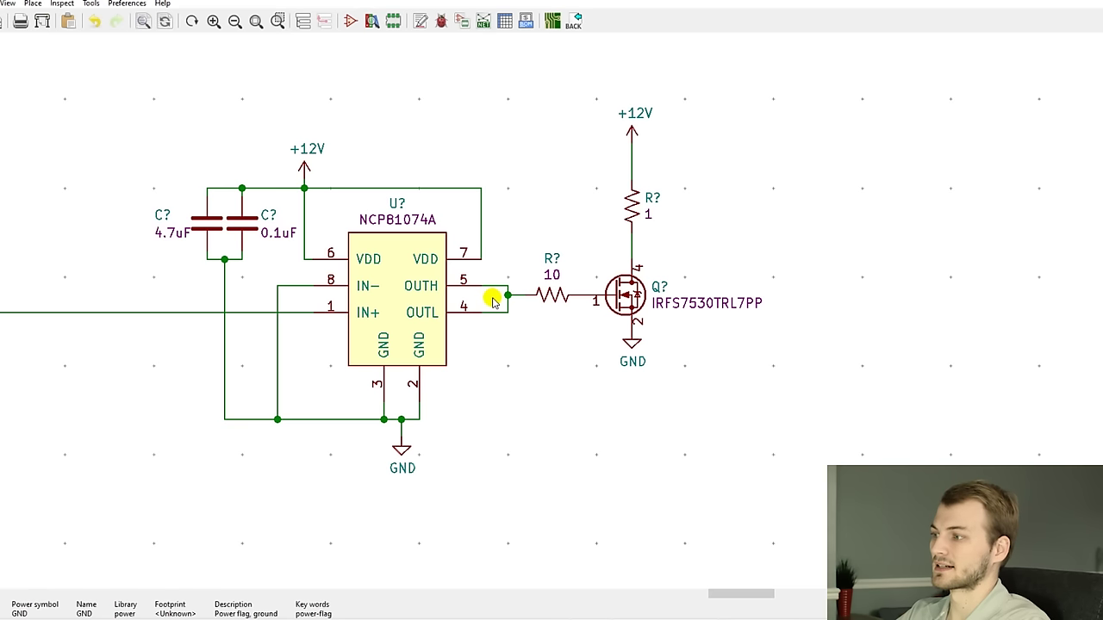
scroll(487, 306, "up", 2)
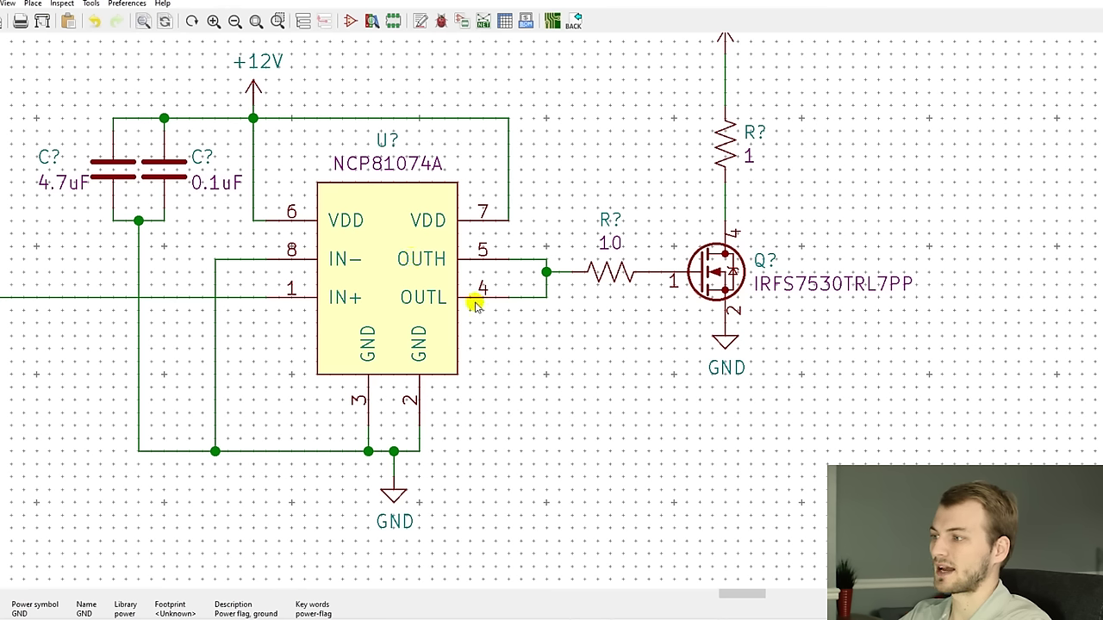
scroll(573, 298, "up", 1)
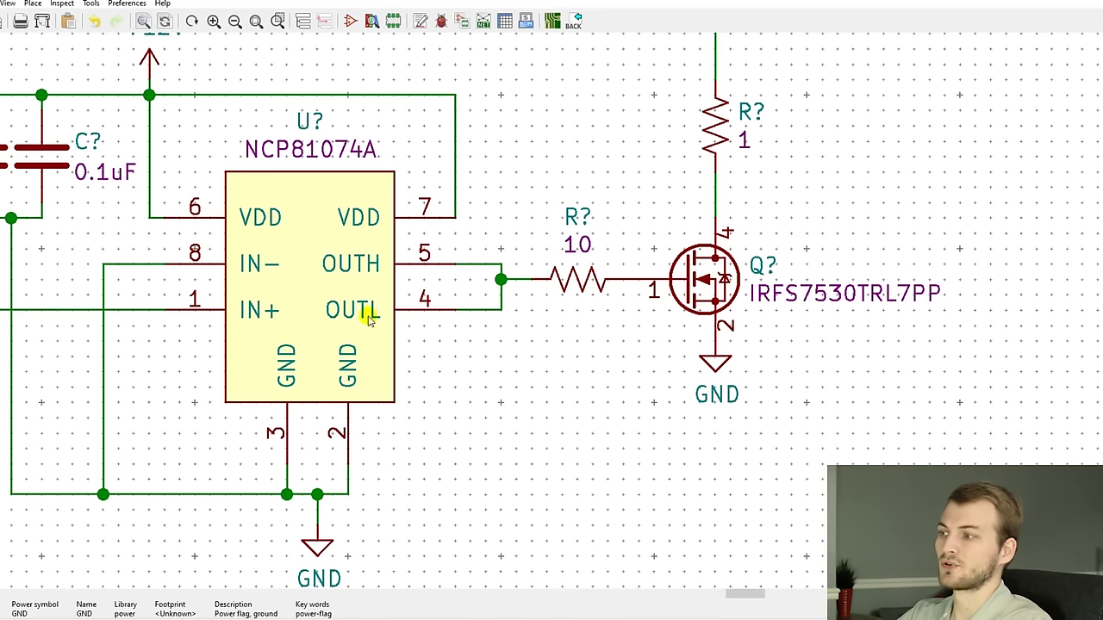
scroll(557, 284, "up", 1)
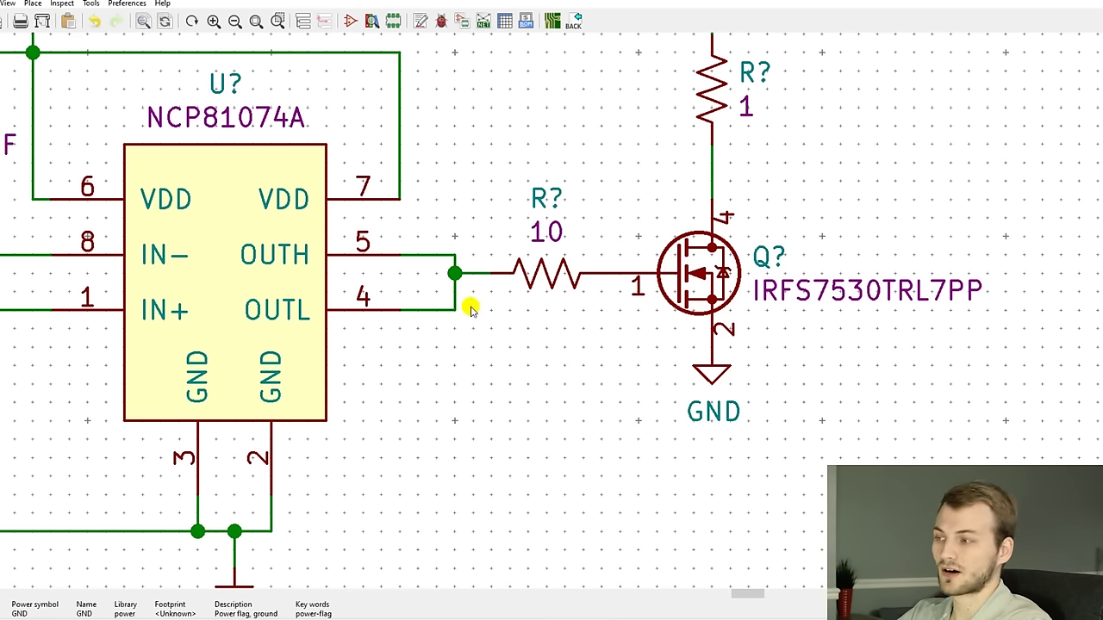
scroll(546, 311, "down", 3)
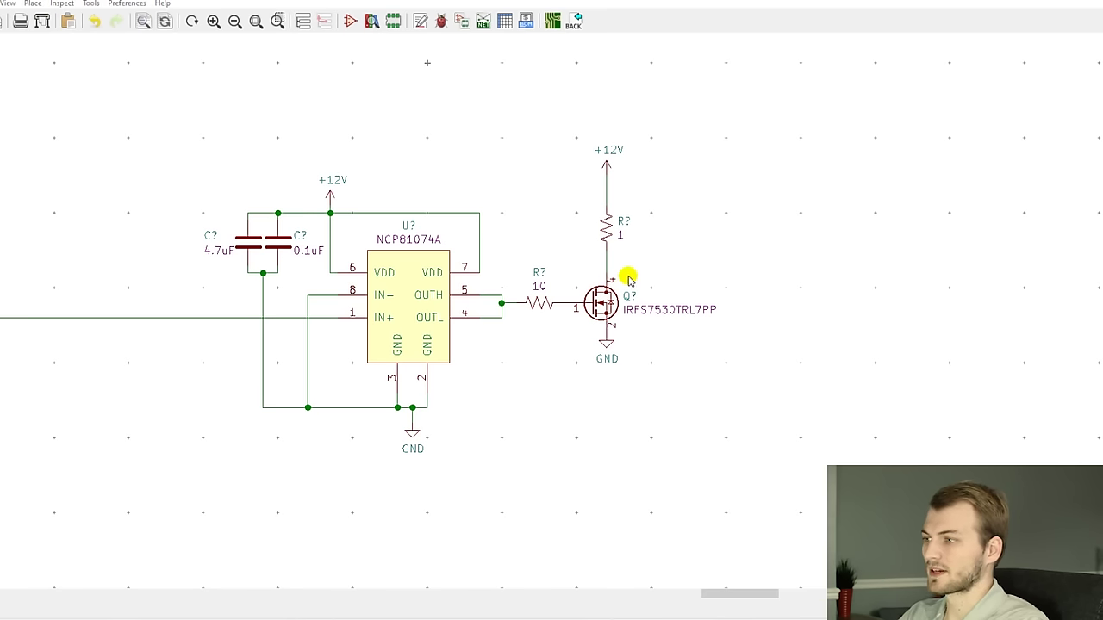
scroll(545, 312, "up", 1)
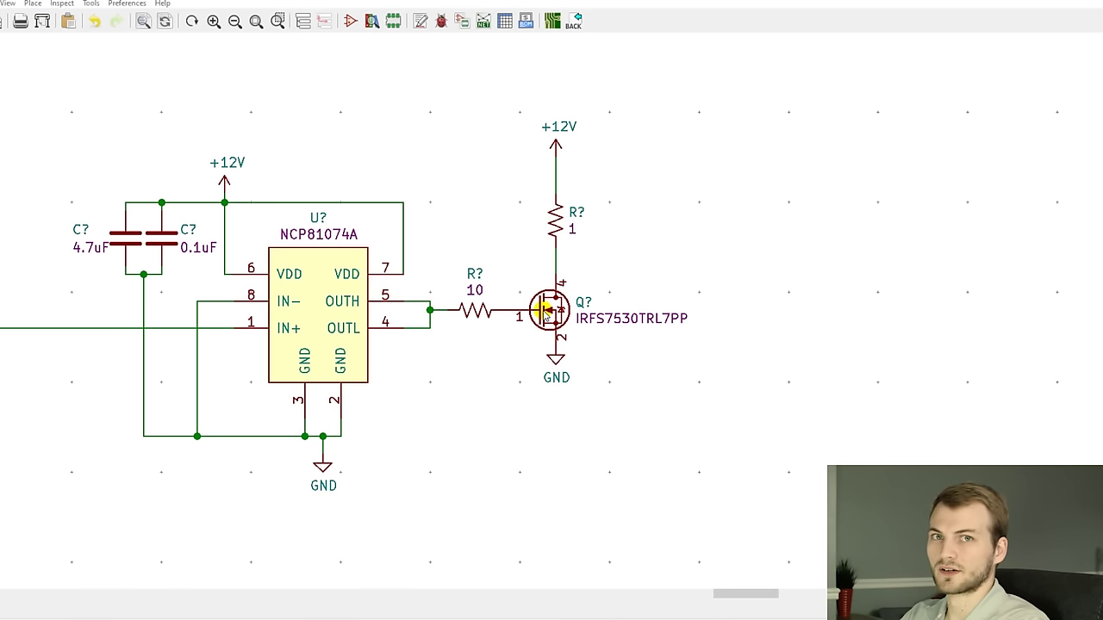
left_click(492, 615)
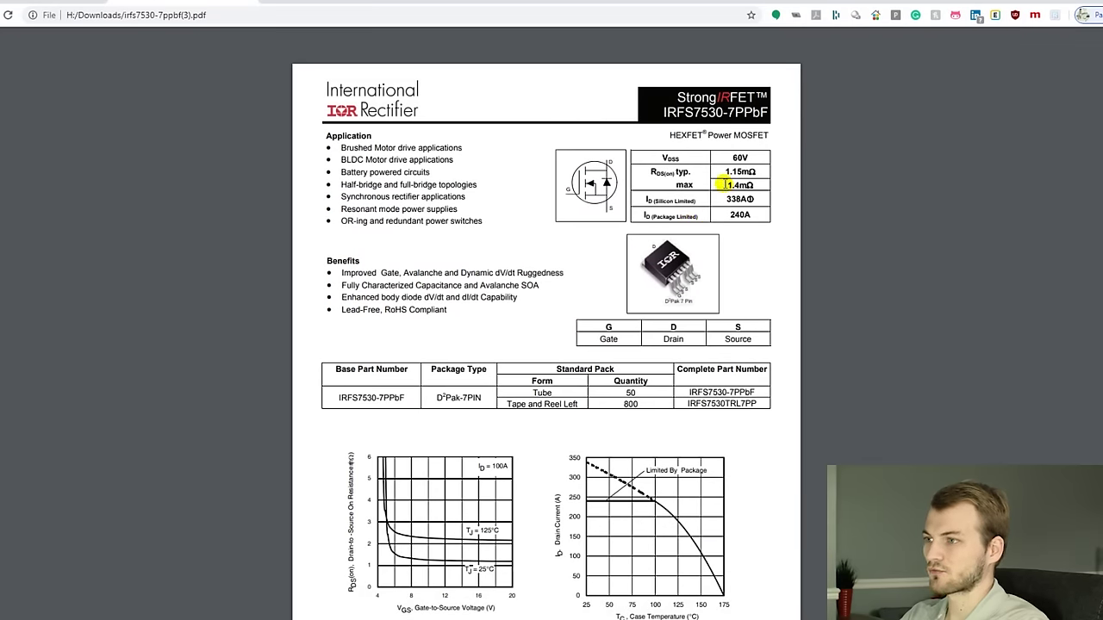
Step: Compare the BSS138K's 1.6 Ω maximum RDS(on) with the IRFS7530's 1.4 mΩ across both PDF tabs
left_click_drag(723, 184, 760, 185)
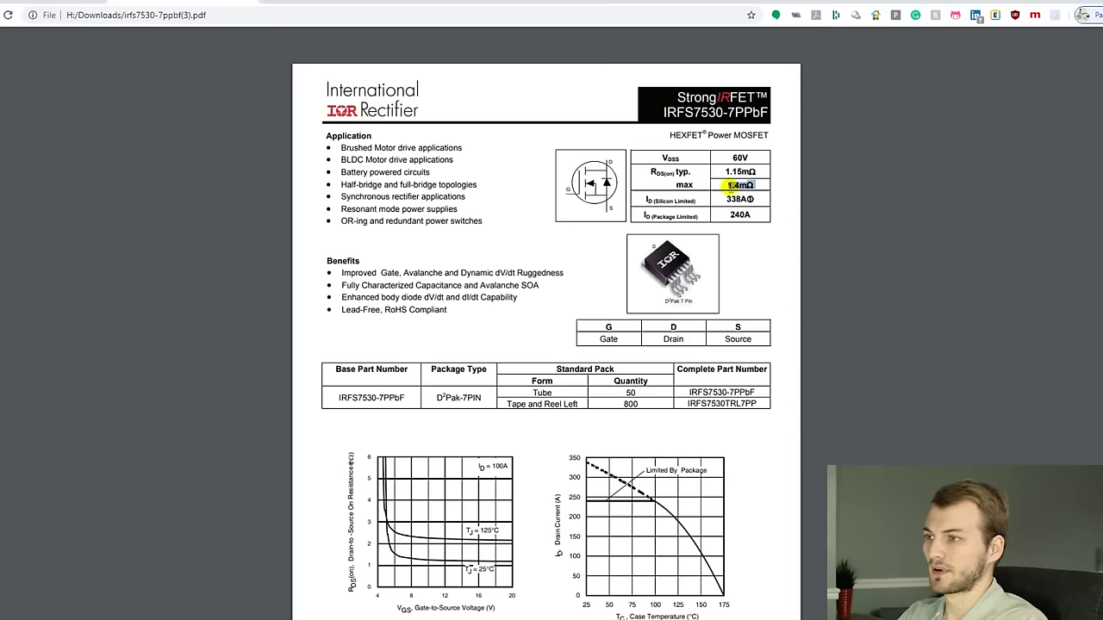
key("ctrl+Tab")
key("ctrl+Tab")
key("ctrl+Tab")
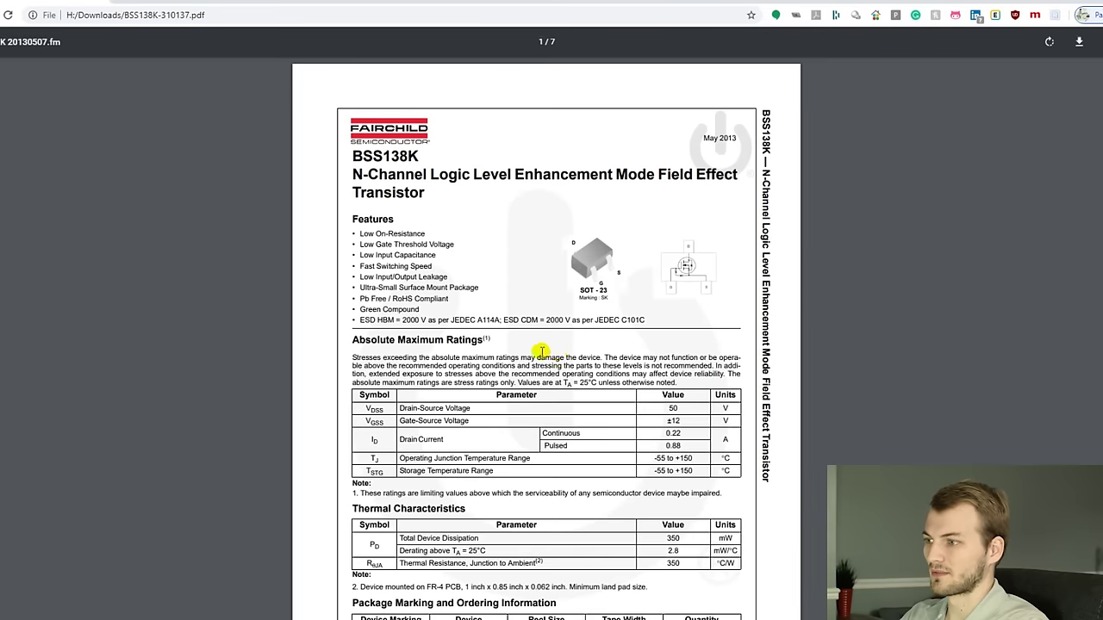
scroll(672, 430, "down", 8)
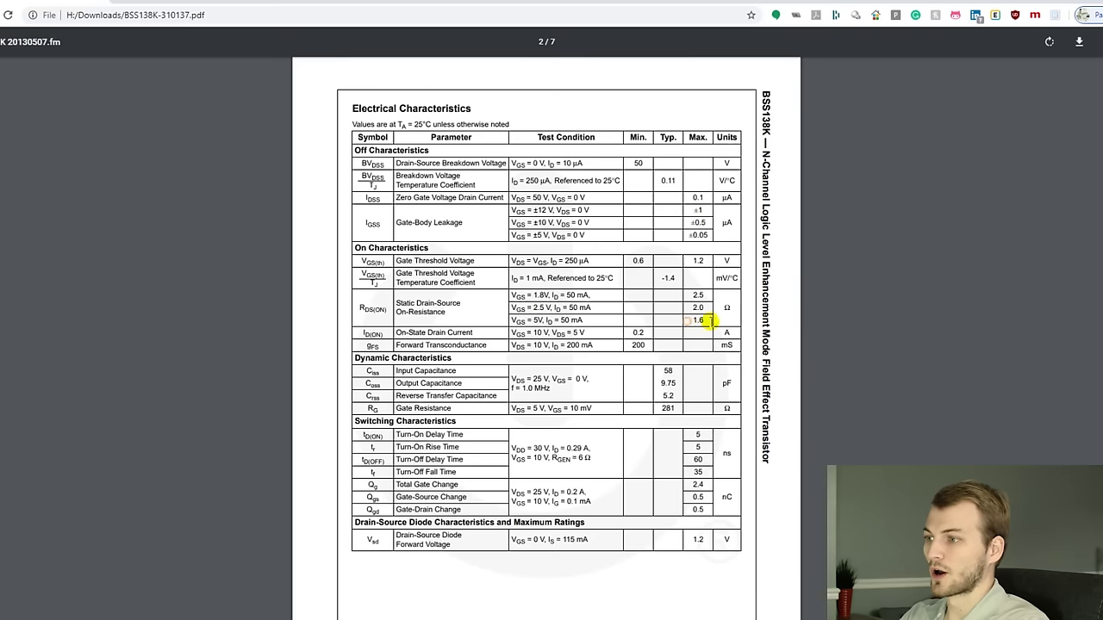
left_click_drag(708, 320, 689, 321)
key("ctrl+shift+Tab")
key("ctrl+shift+Tab")
key("ctrl+shift+Tab")
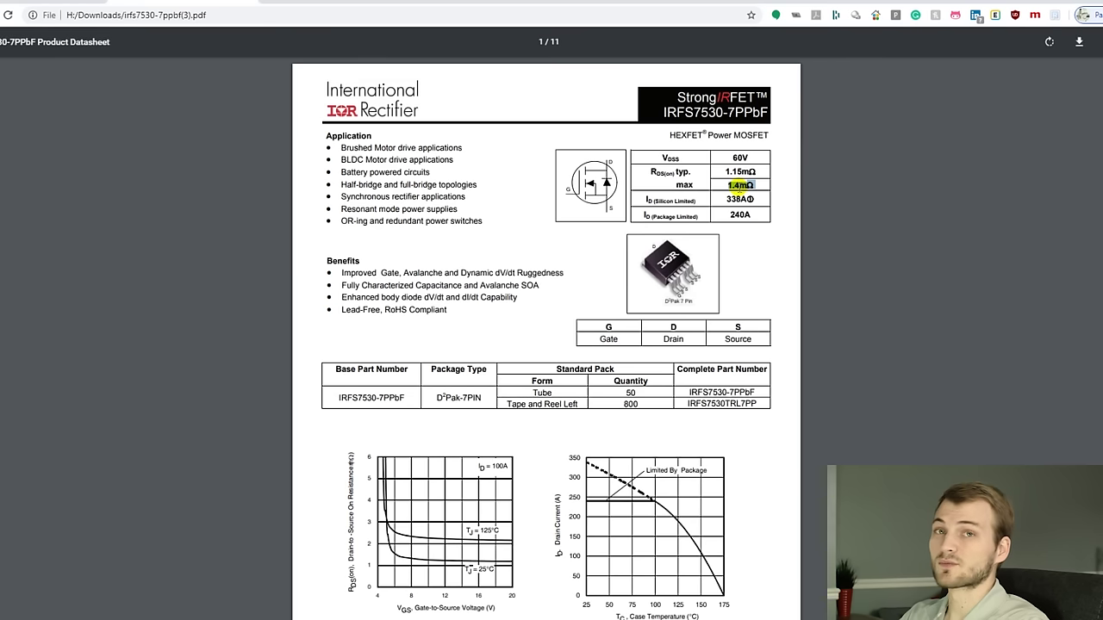
left_click_drag(738, 186, 751, 178)
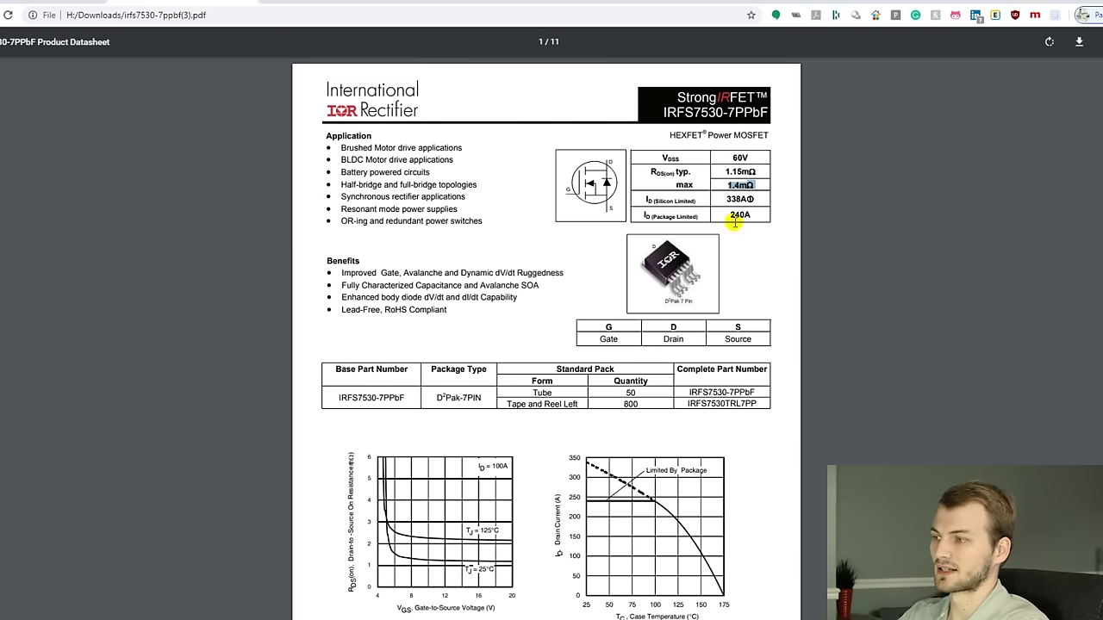
scroll(697, 241, "down", 3)
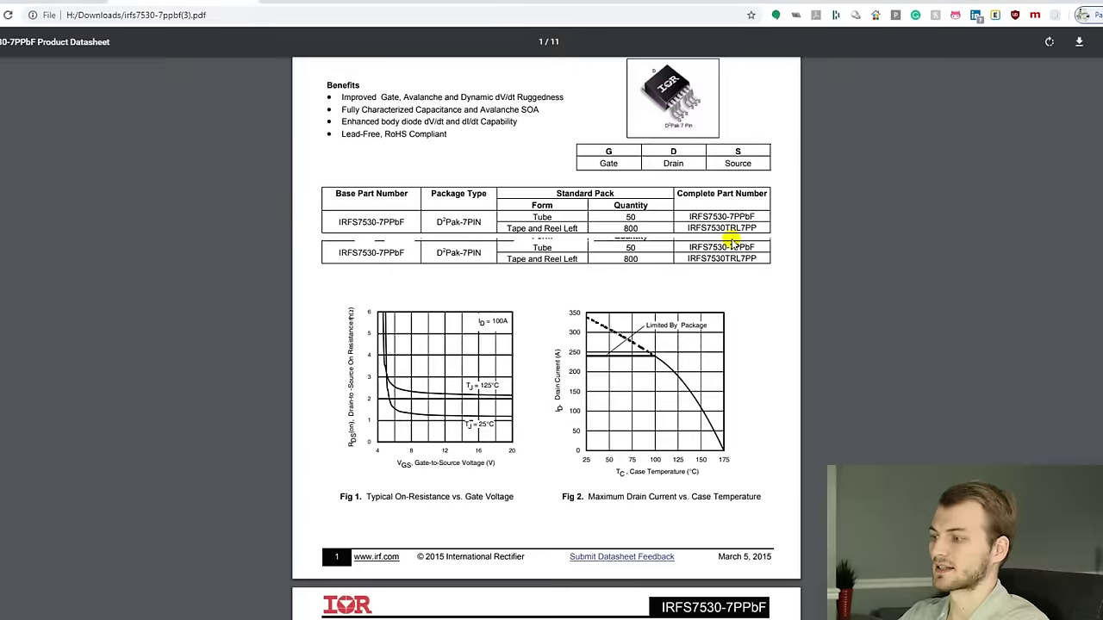
scroll(692, 247, "down", 5)
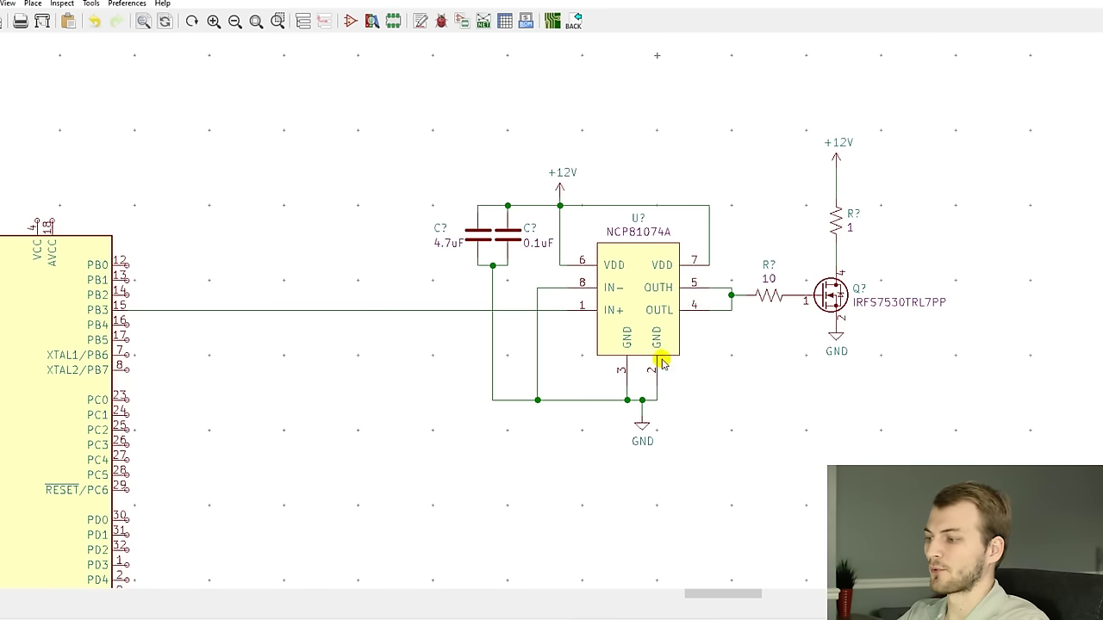
Step: Bring up the microtype.io article on deciphering MOSFET datasheet specs in Chrome
left_click(509, 614)
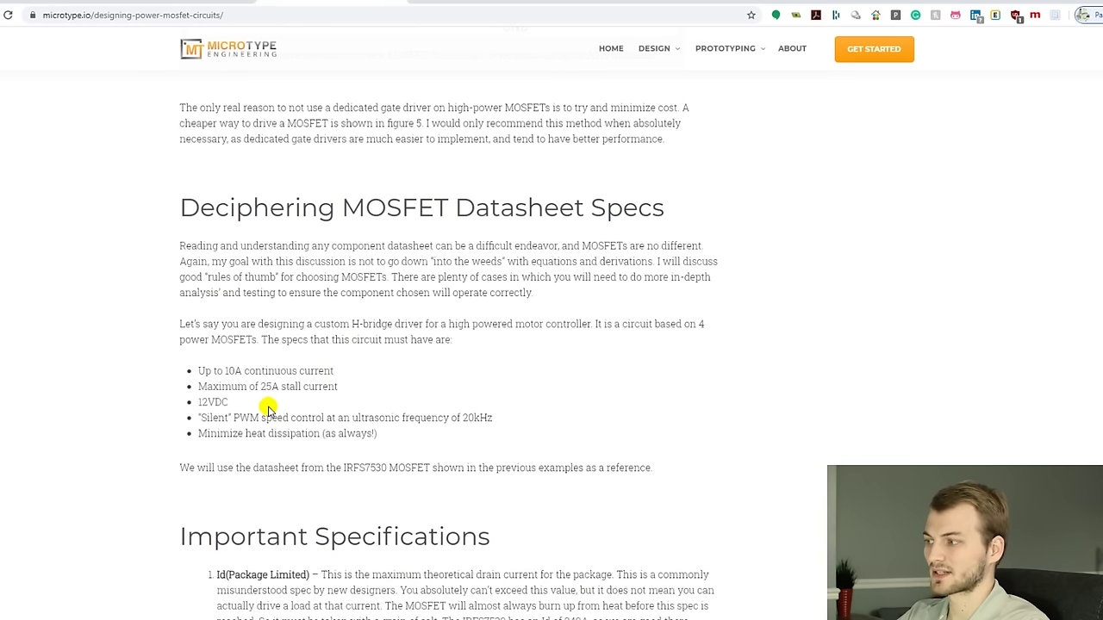
Step: Highlight the 'Minimize heat dissipation' bullet in the article's H-bridge spec list
scroll(279, 387, "down", 2)
scroll(278, 389, "up", 2)
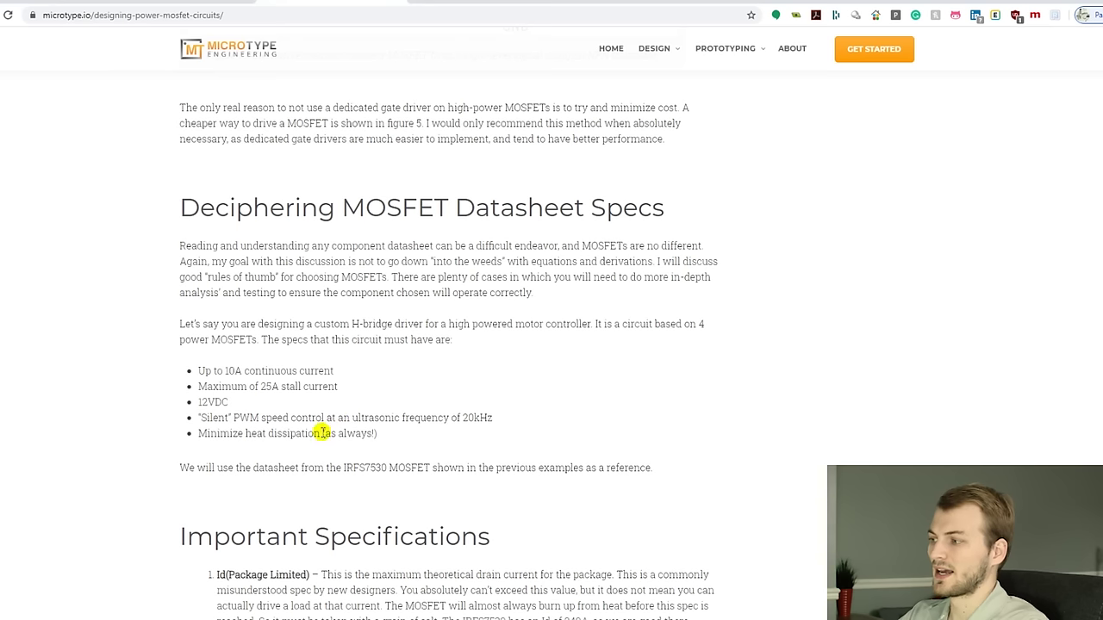
left_click_drag(200, 433, 377, 431)
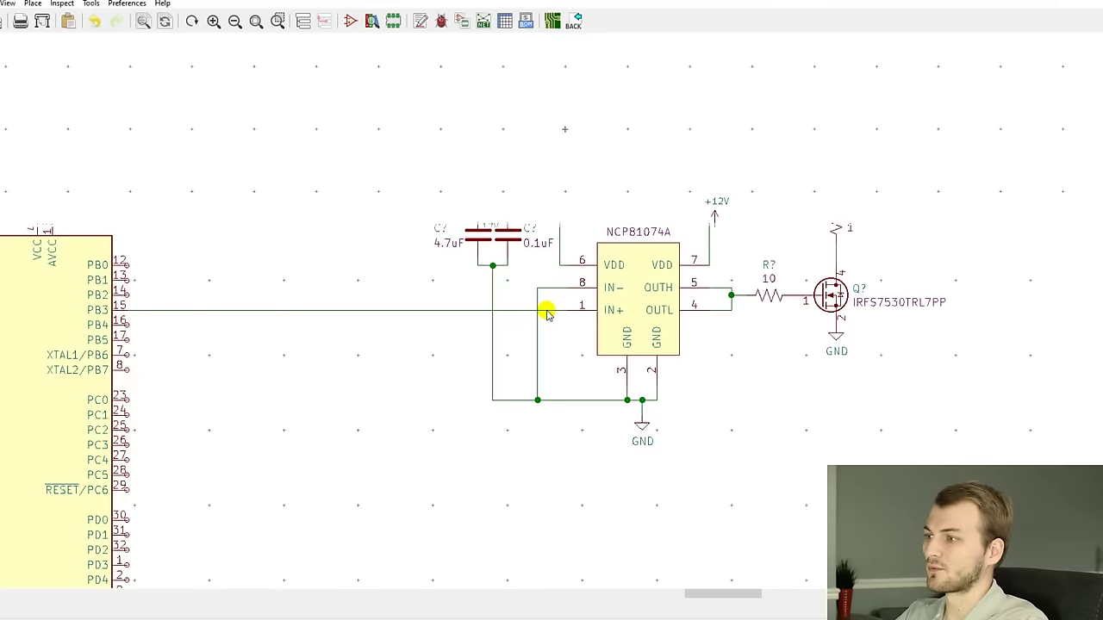
scroll(546, 307, "up", 3)
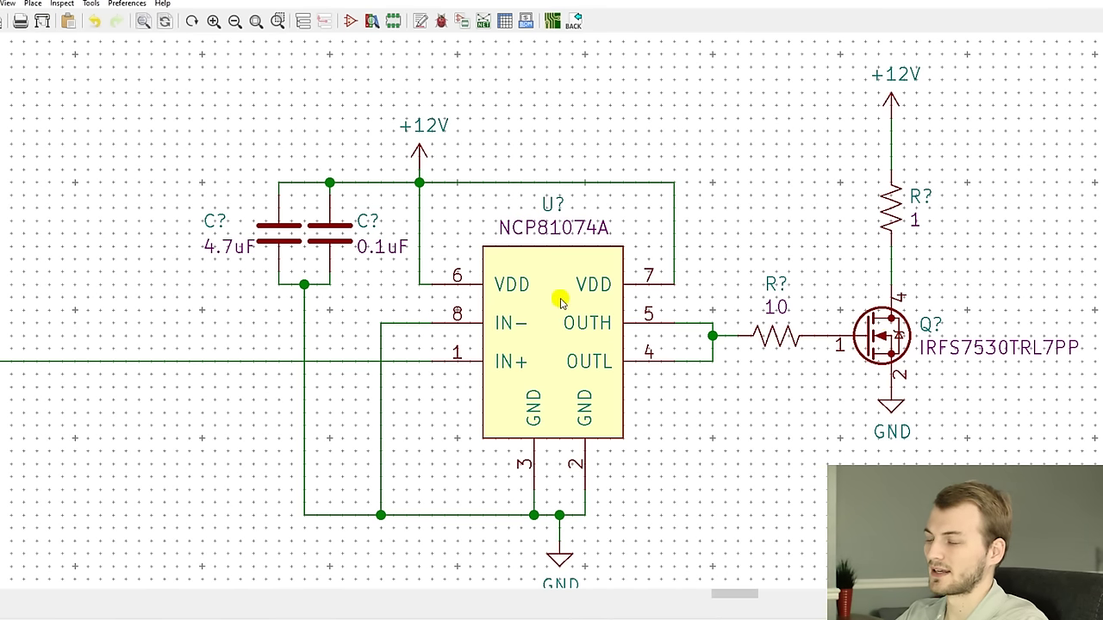
scroll(547, 332, "down", 1)
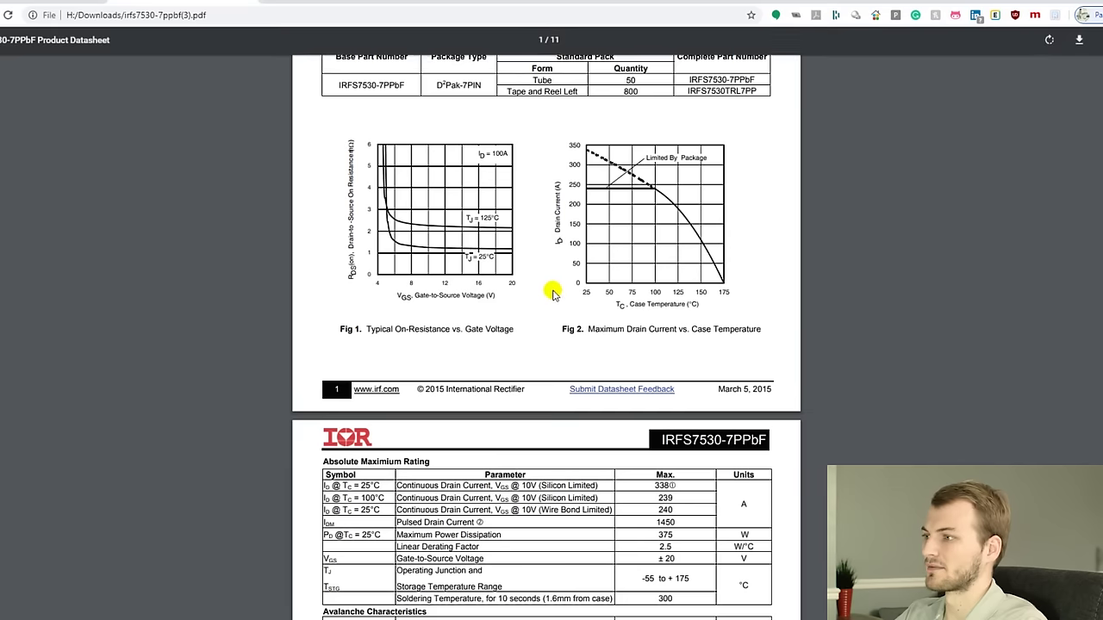
scroll(542, 345, "up", 4)
Step: Highlight the IRFS7530's 1.4mΩ maximum on-resistance and 60V drain-source voltage ratings
scroll(543, 319, "down", 1)
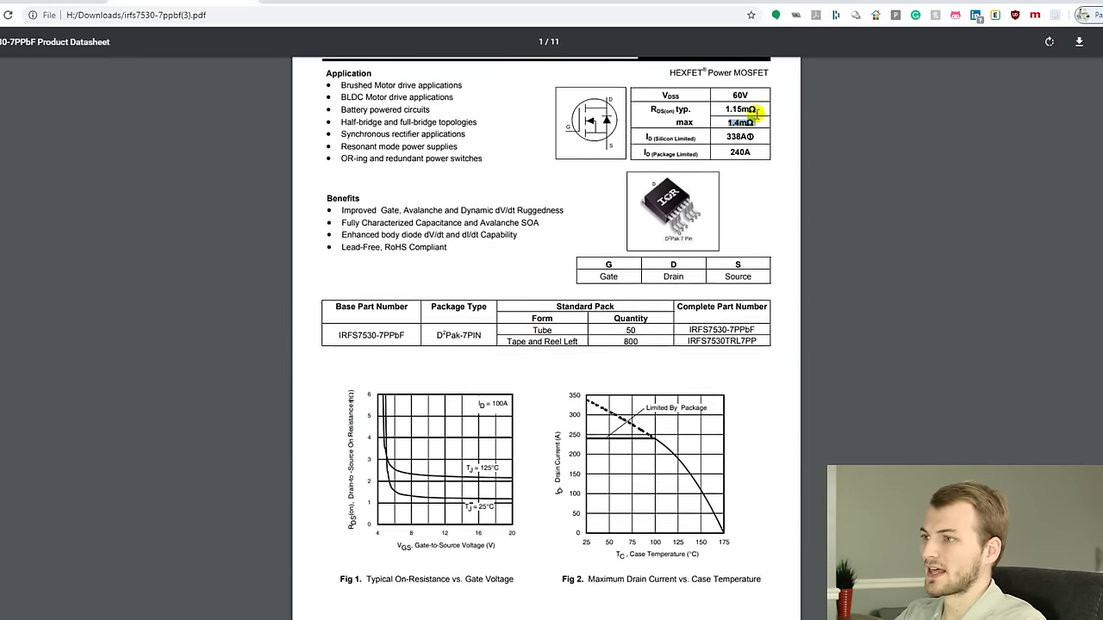
left_click(751, 110)
scroll(751, 111, "up", 1)
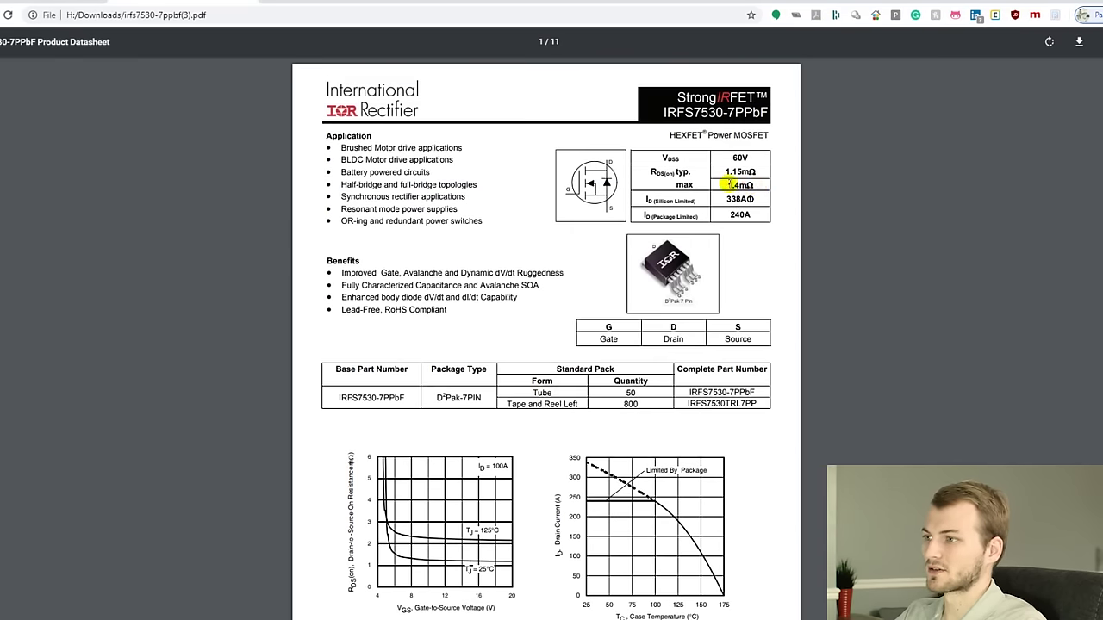
left_click_drag(727, 183, 761, 183)
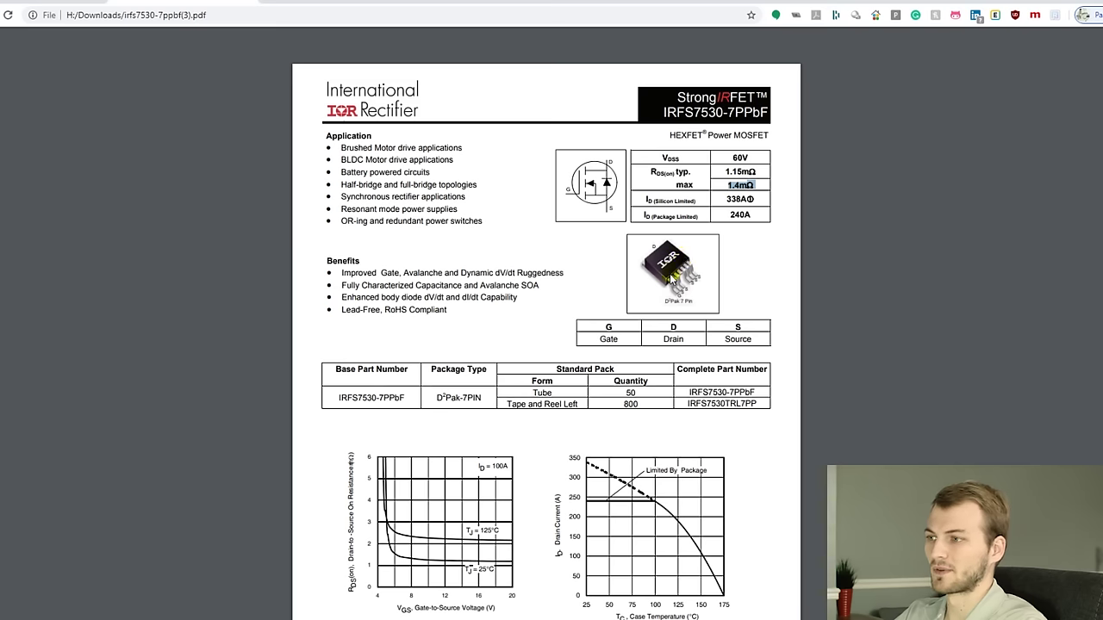
left_click_drag(727, 156, 780, 156)
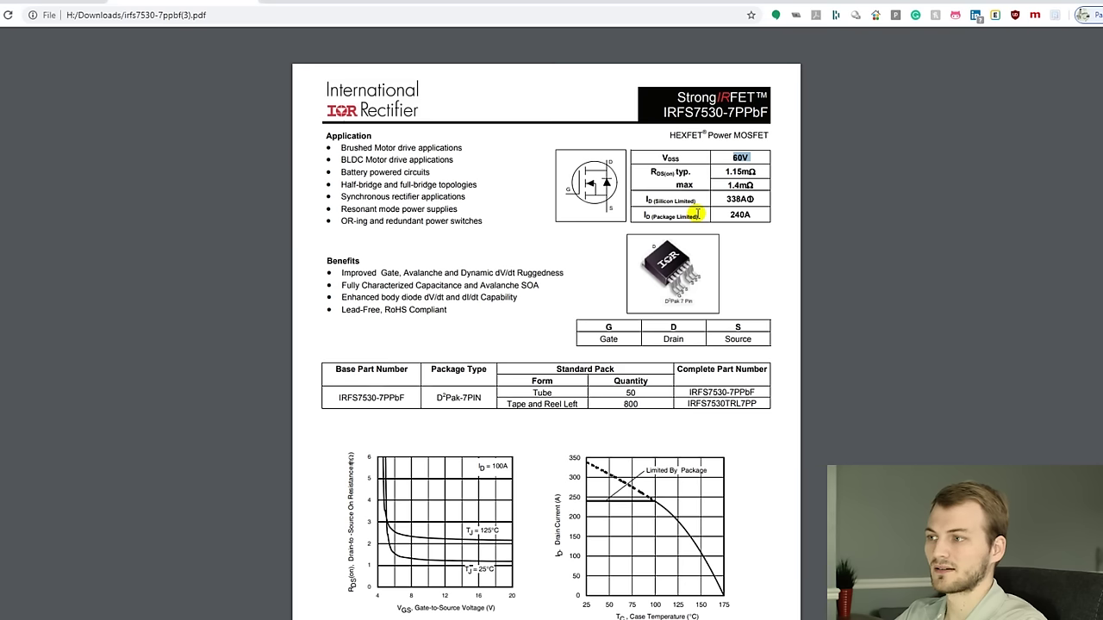
Step: Highlight the ID (Package Limited) 240A current, then scroll to page 2's Absolute Maximum Ratings
left_click_drag(642, 215, 754, 218)
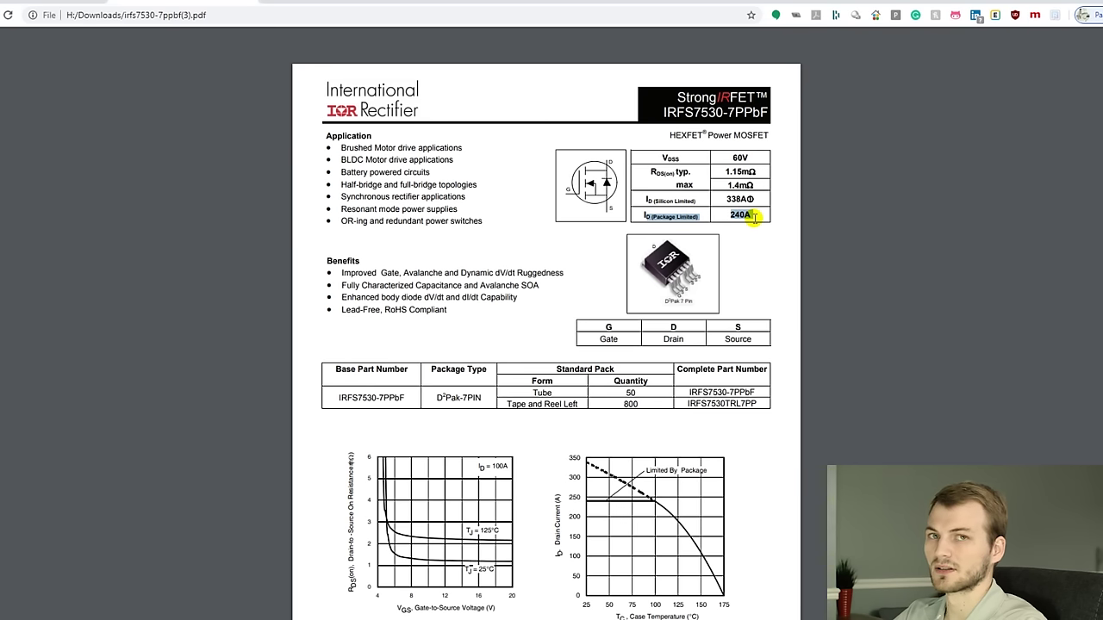
left_click_drag(652, 200, 687, 199)
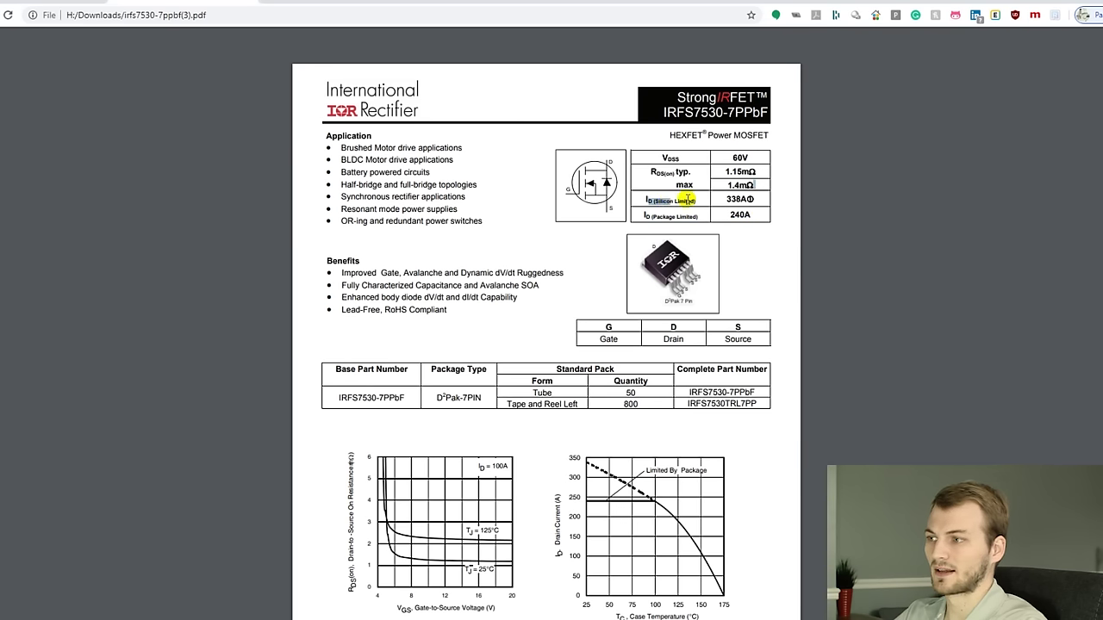
left_click(714, 201)
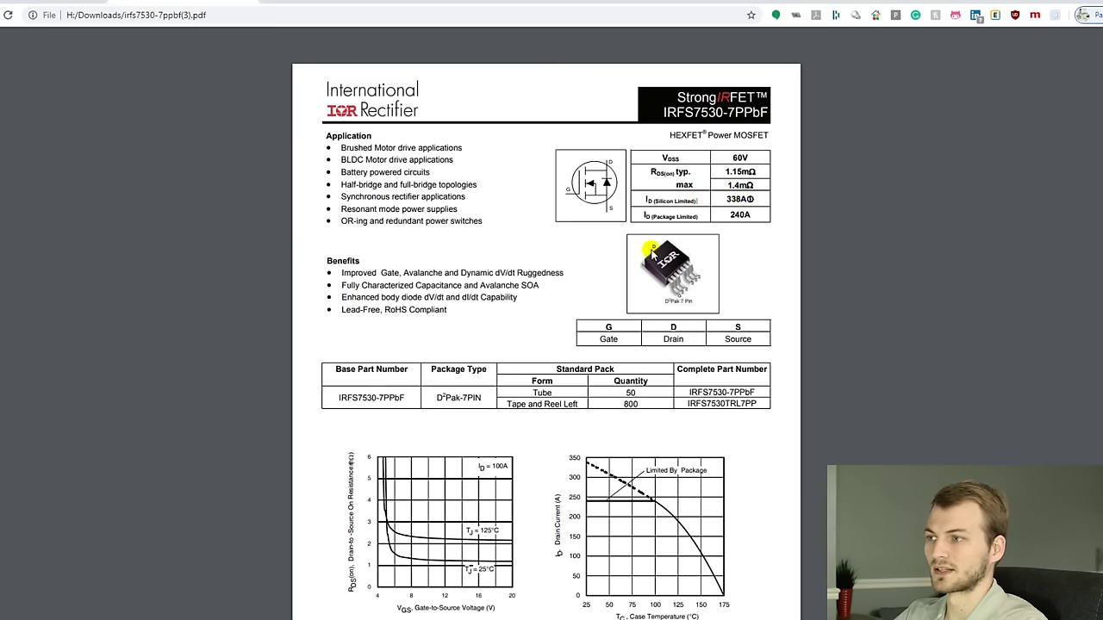
left_click_drag(645, 217, 704, 217)
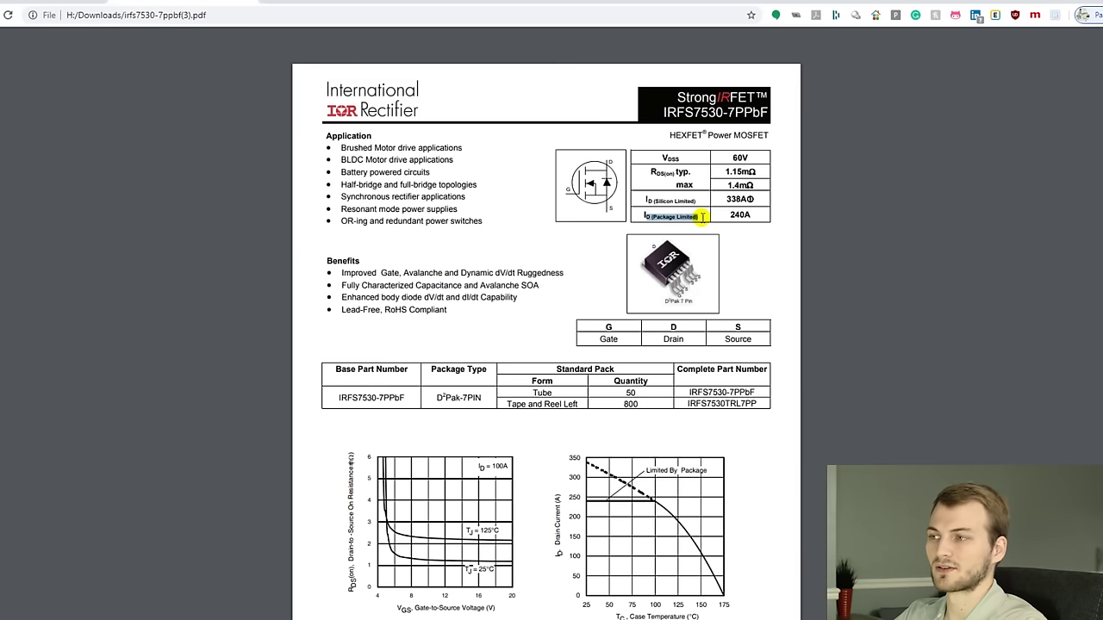
double_click(731, 217)
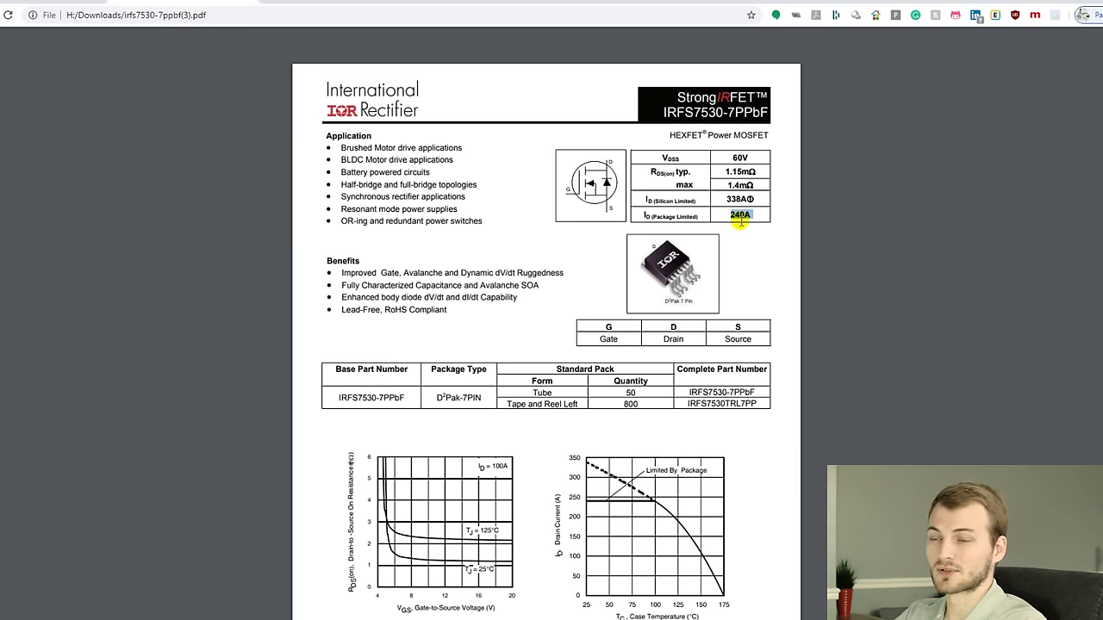
left_click(733, 215)
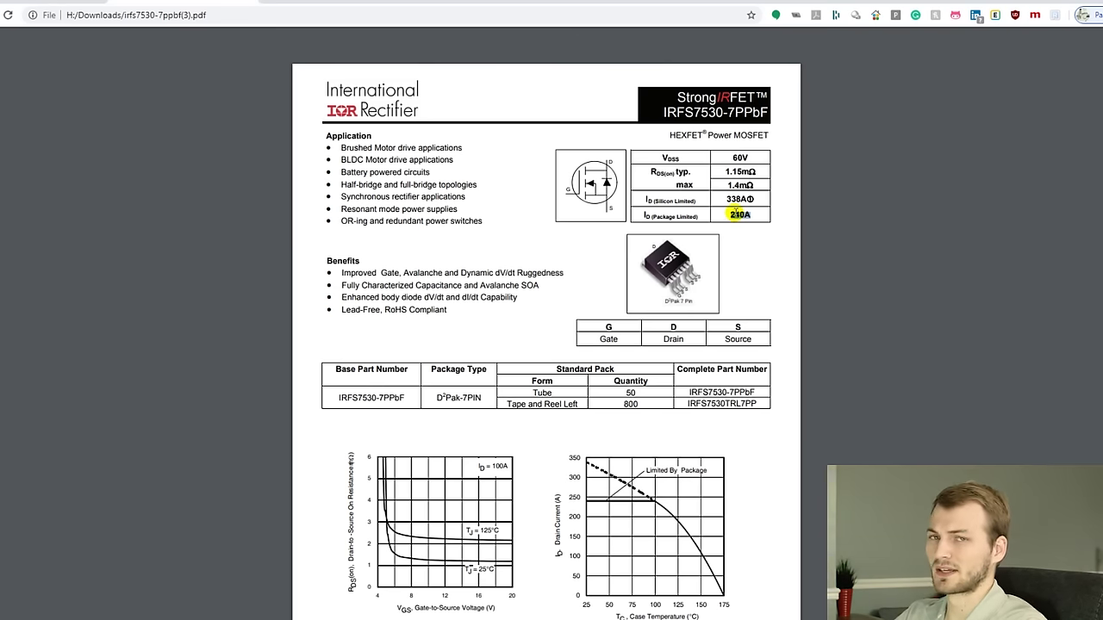
left_click_drag(754, 214, 726, 213)
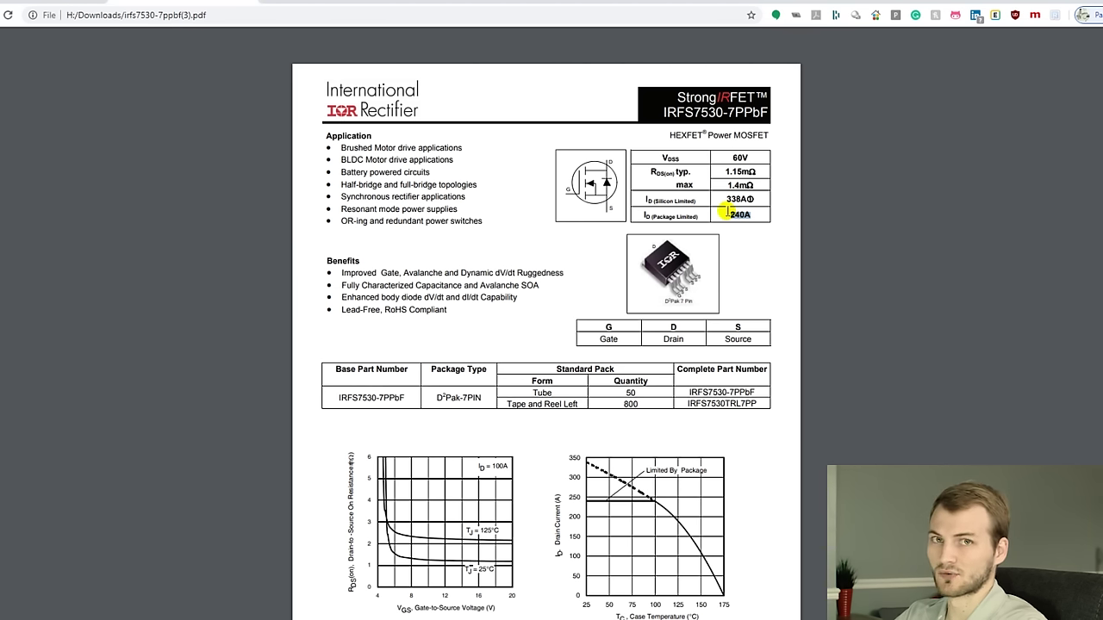
scroll(726, 213, "down", 6)
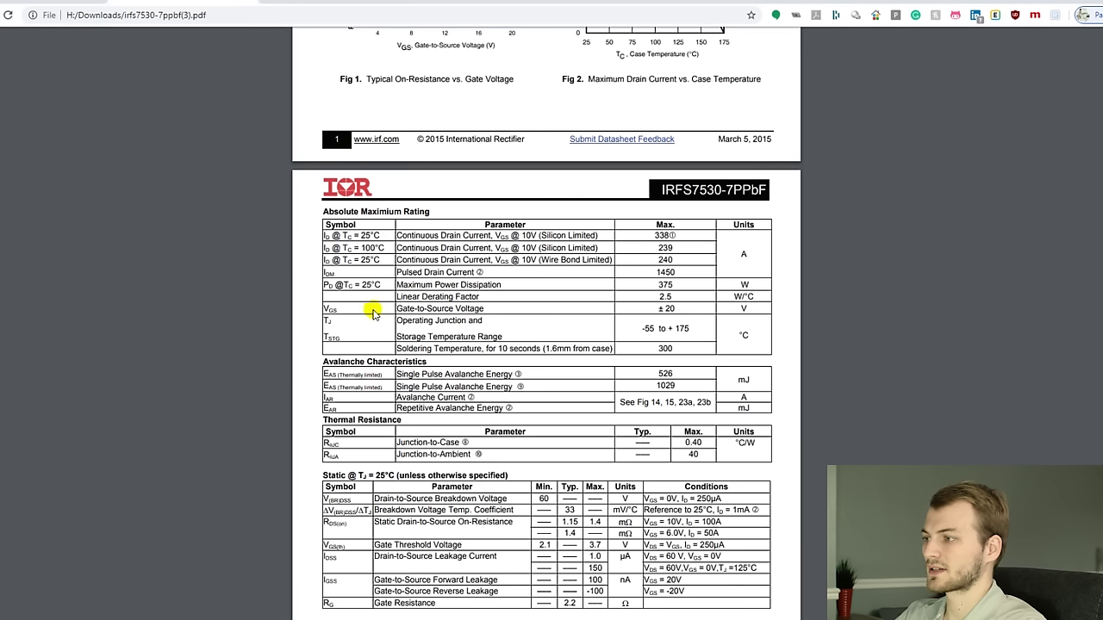
Step: Highlight the gate-to-source voltage row and its ±20 V limit
left_click_drag(319, 308, 487, 308)
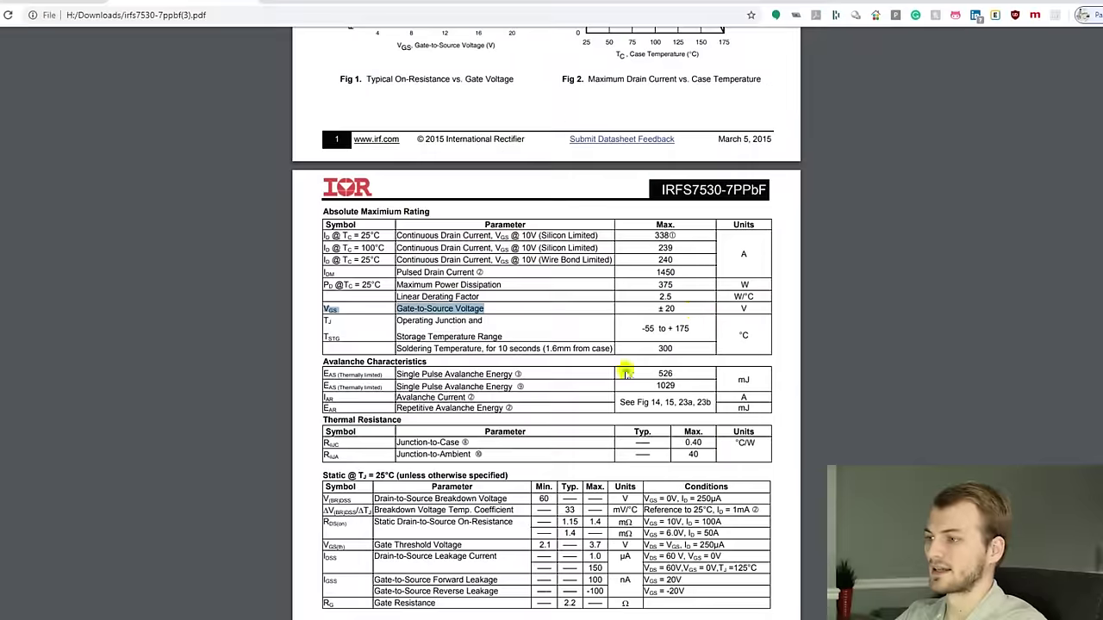
left_click_drag(681, 308, 663, 307)
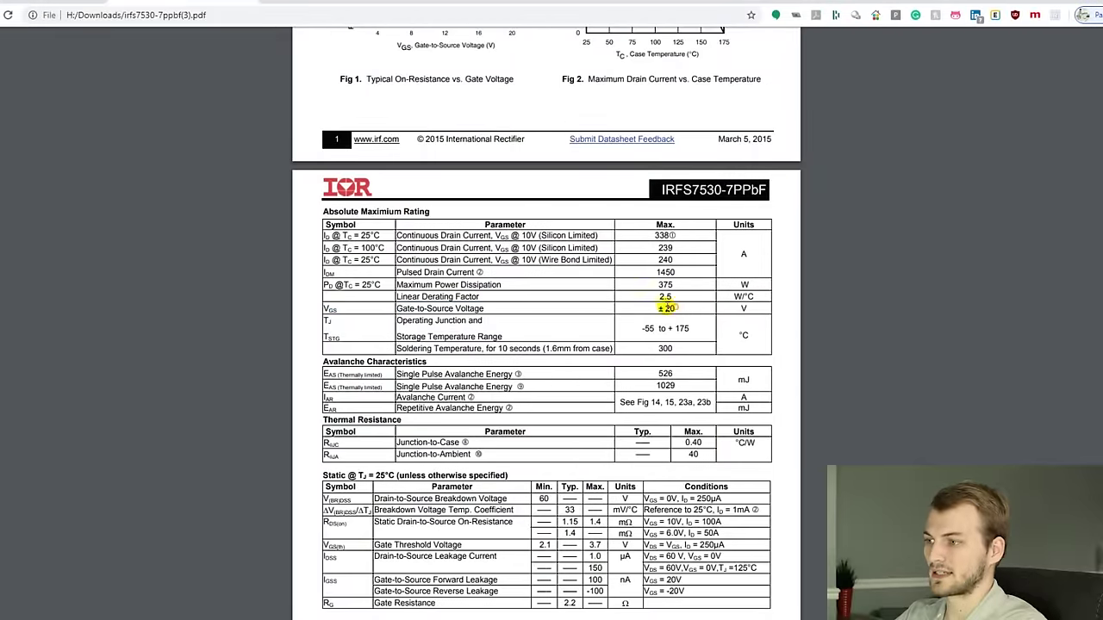
left_click(653, 312)
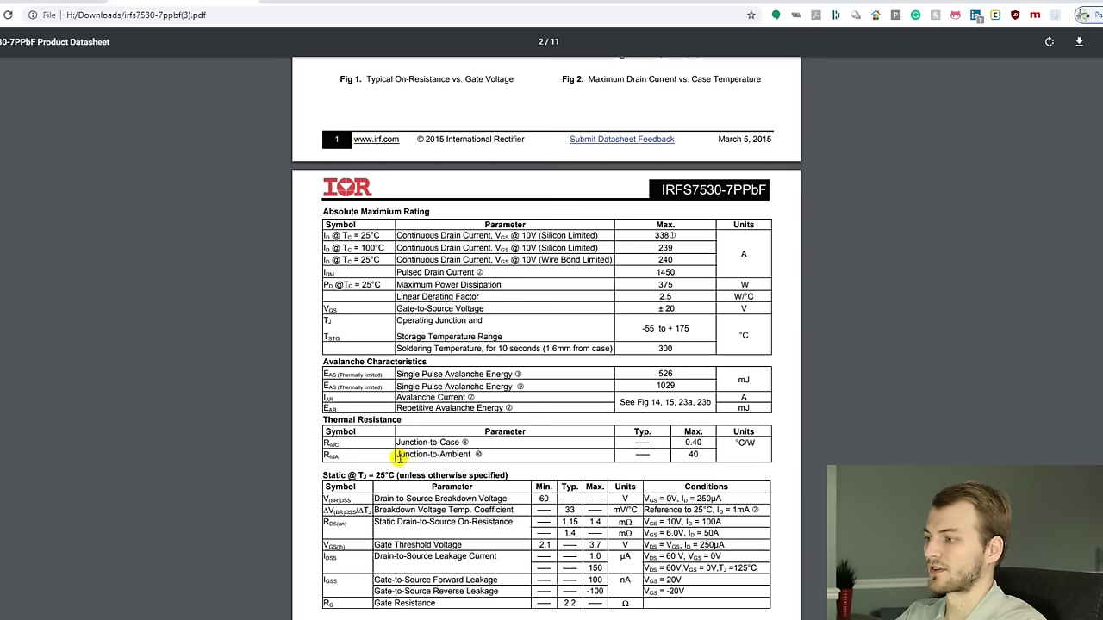
Step: Highlight the Junction-to-Ambient thermal resistance, then scroll to the Dynamic Electrical Characteristics
left_click_drag(396, 454, 470, 454)
left_click(471, 455)
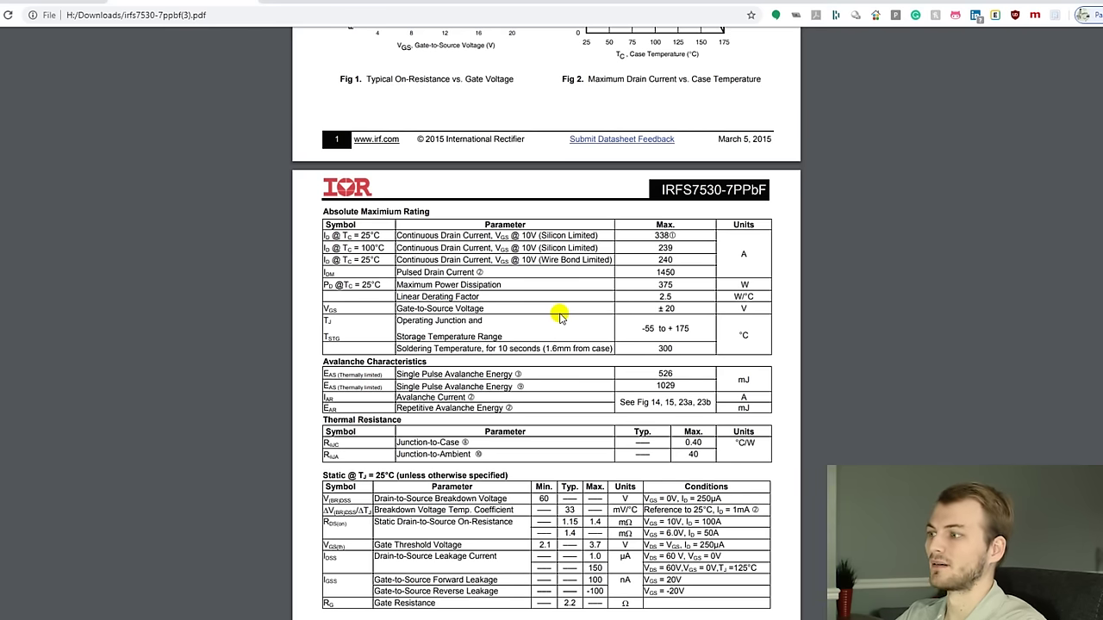
scroll(517, 315, "down", 6)
Step: Mark the 354 nC maximum in the Total Gate Charge row of the datasheet
left_click_drag(325, 366, 613, 365)
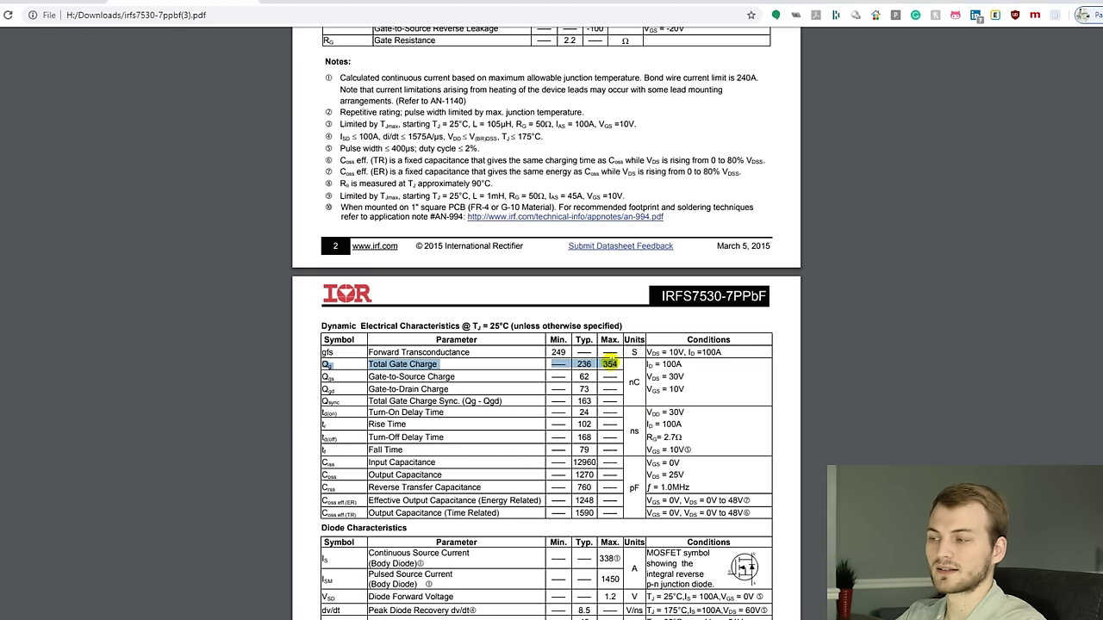
left_click(610, 364)
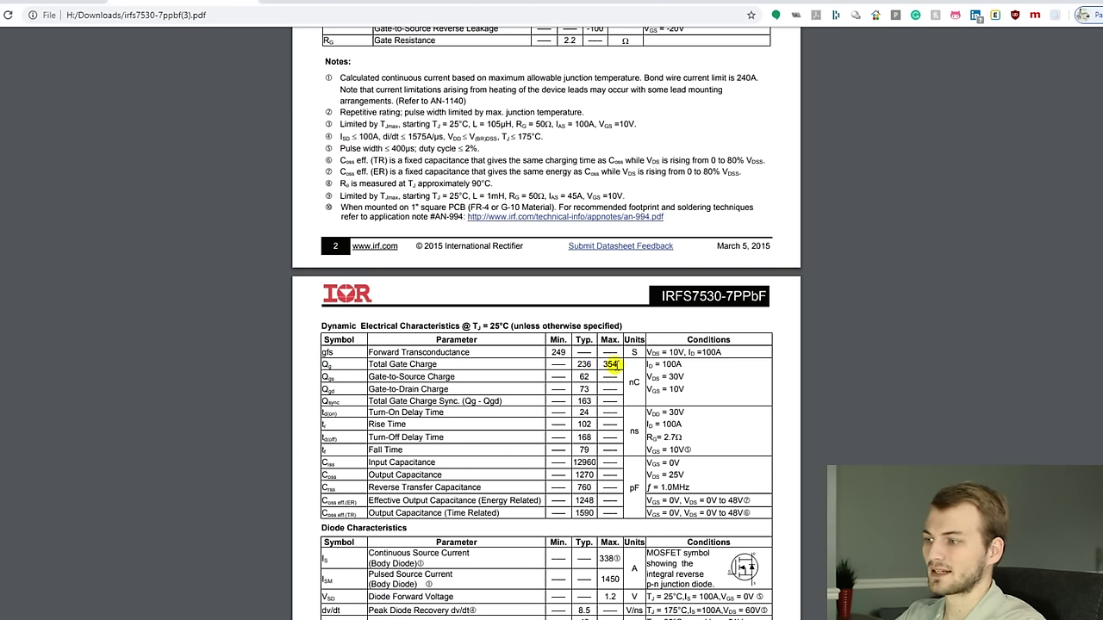
double_click(610, 364)
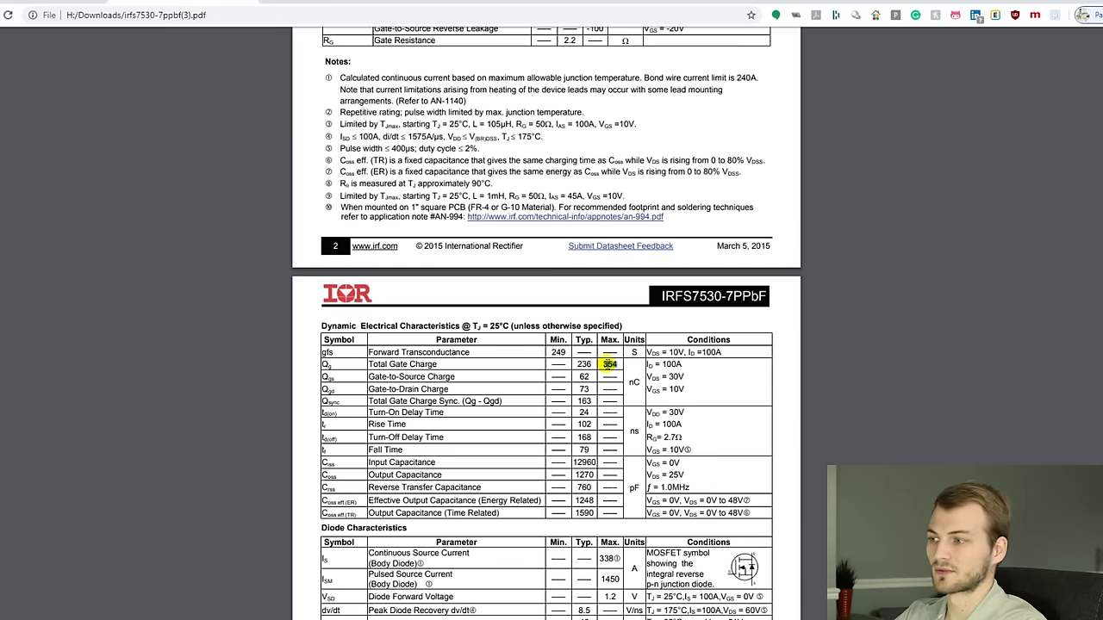
double_click(609, 363)
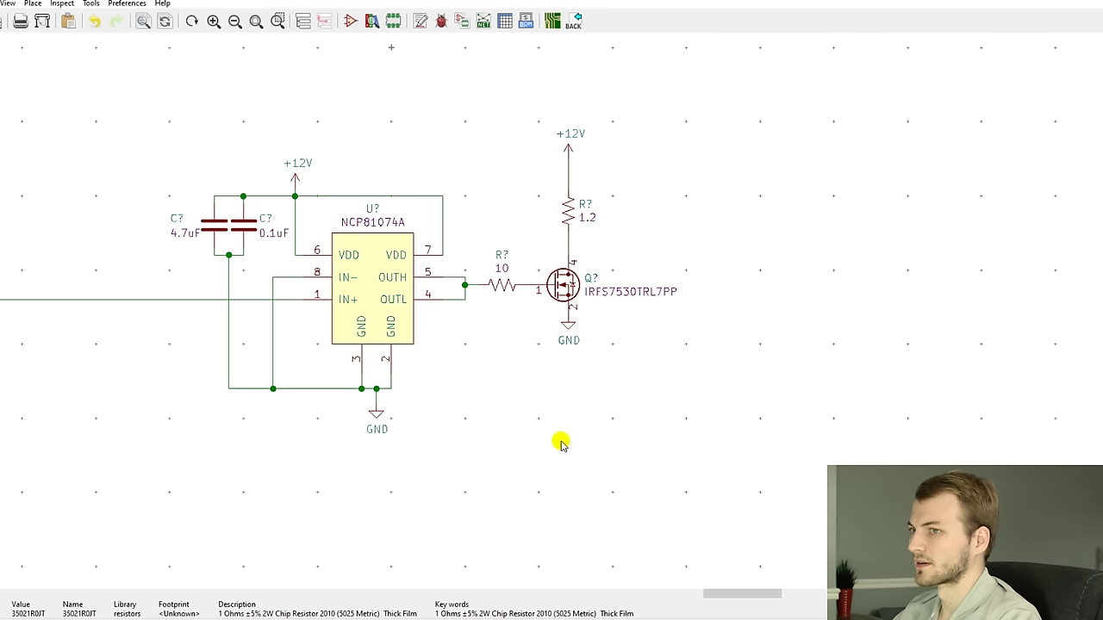
Step: Start a text note computing P = I^2 * R = 25^2 * 1.4 *10^-3, P= 0.875W
key("t")
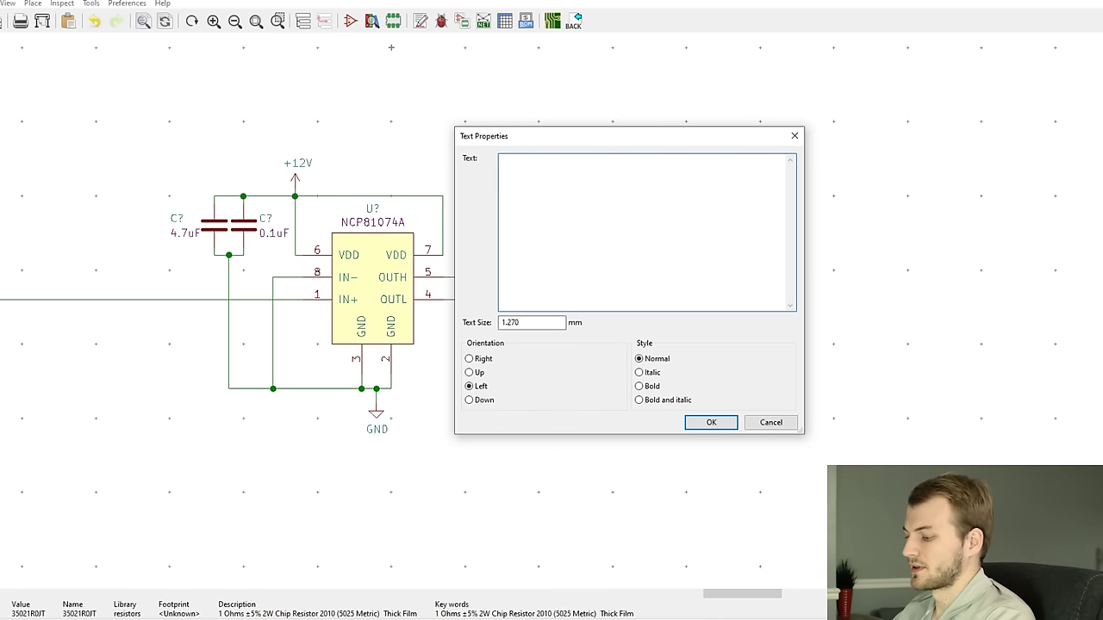
type("P = I^2 * R")
key("Return")
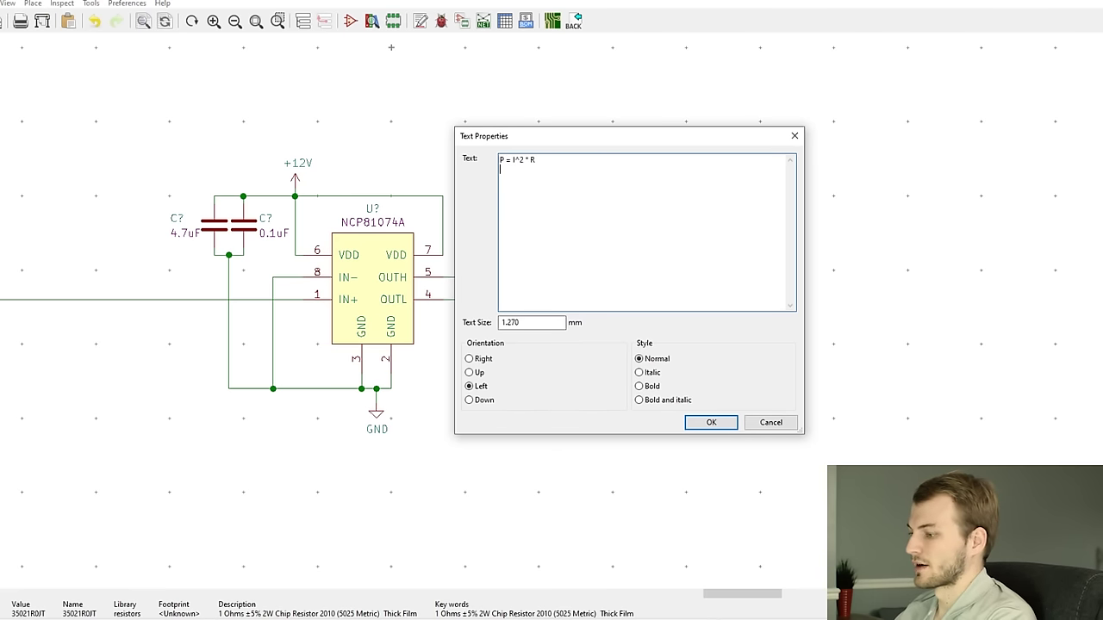
type("= ")
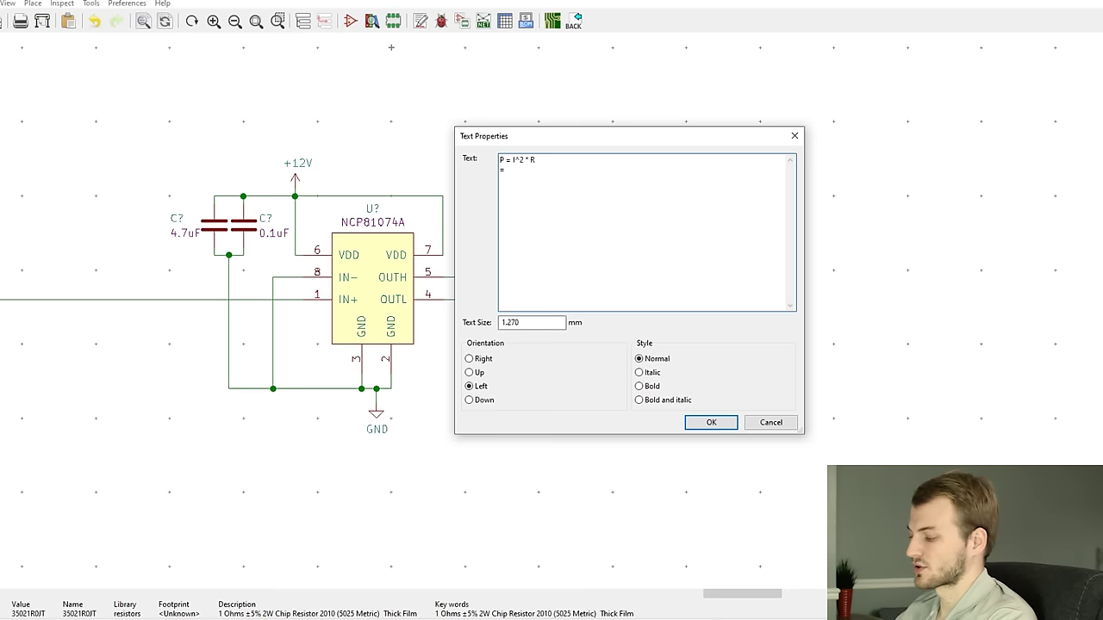
type("25")
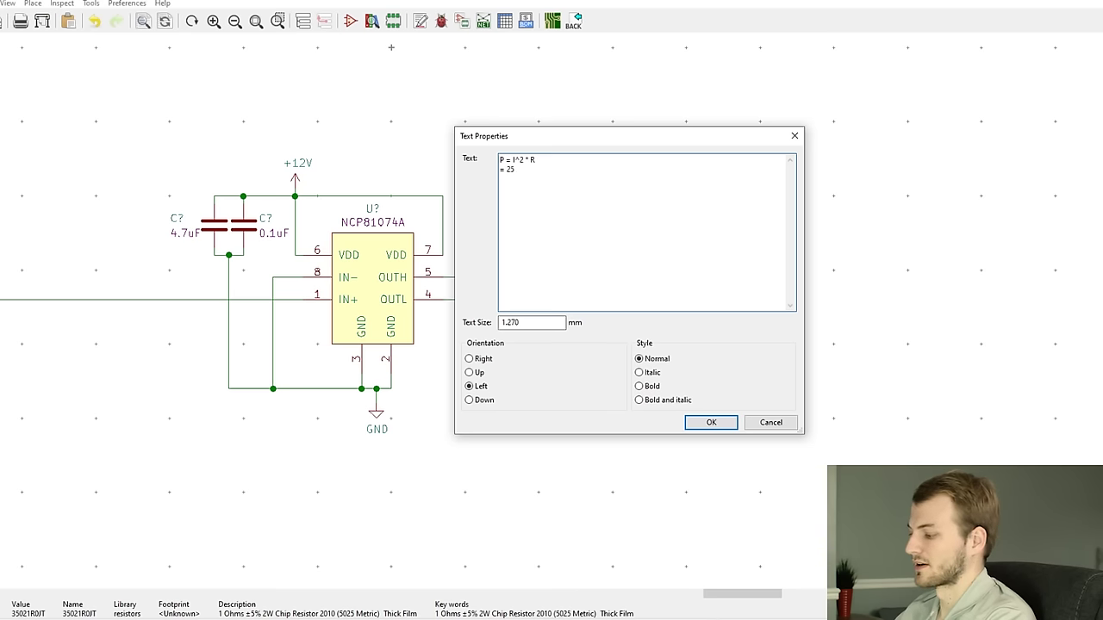
type("^2")
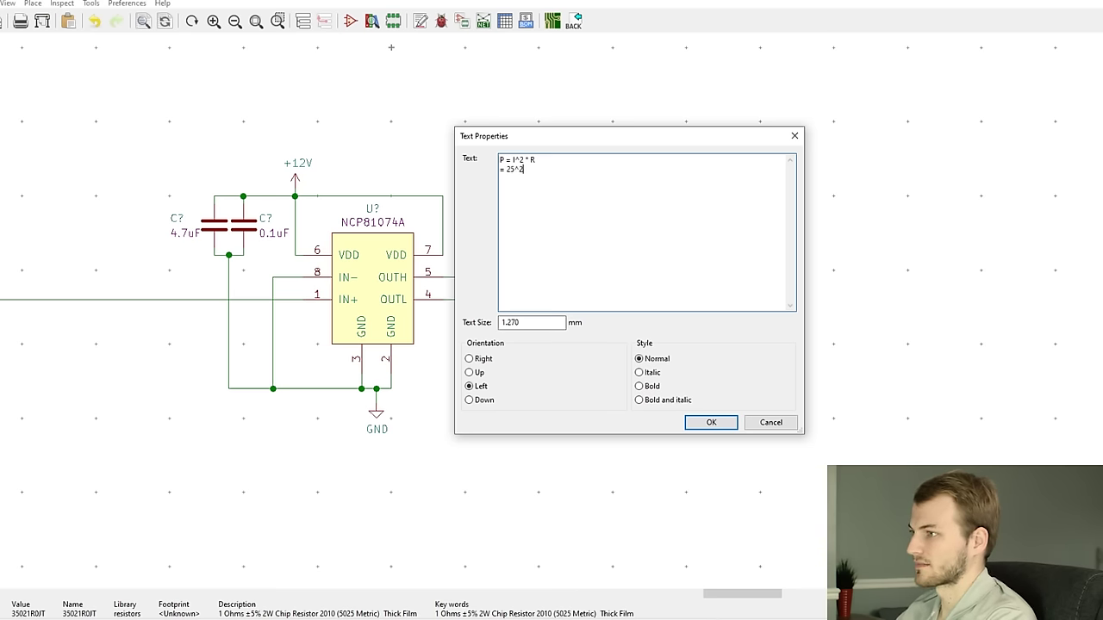
type(" * ")
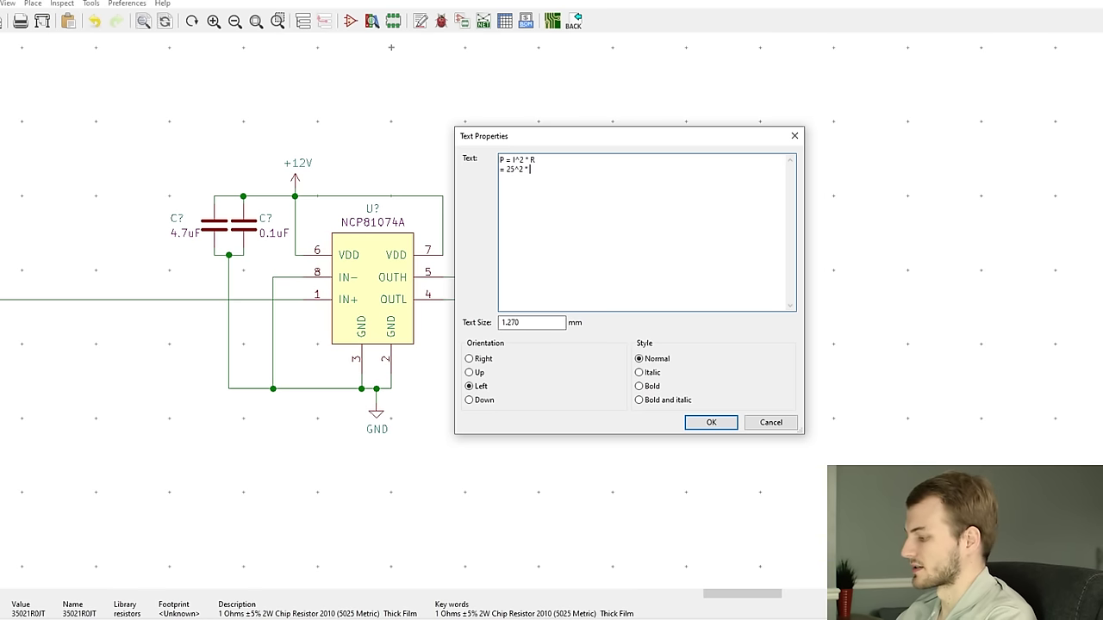
type("1.4 *10^-3")
key("Return")
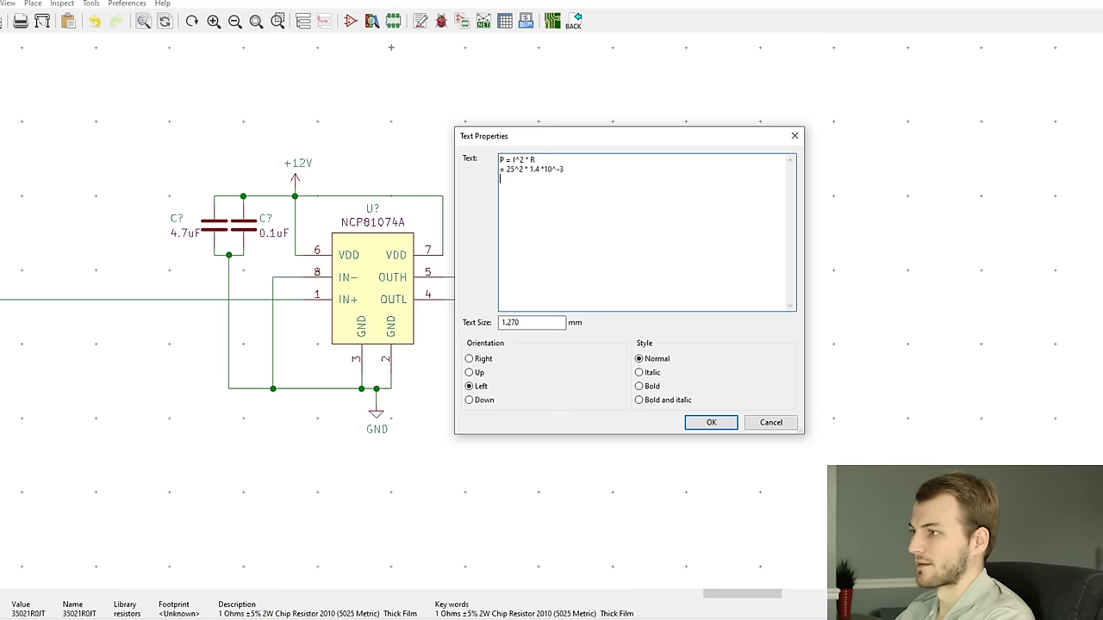
type("P= 0")
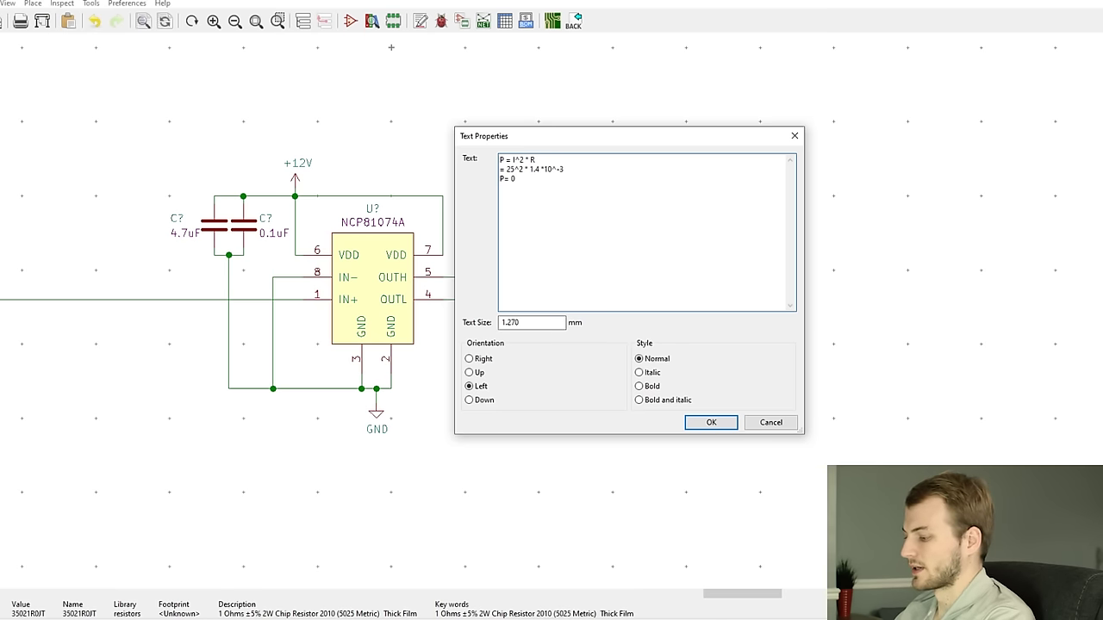
type(".875")
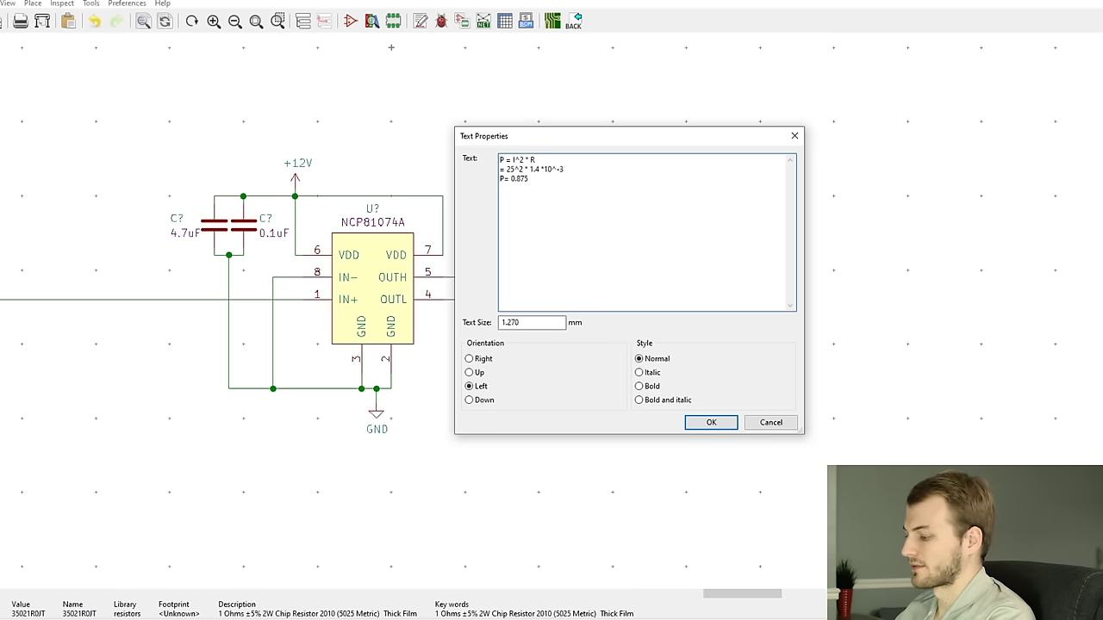
type("W")
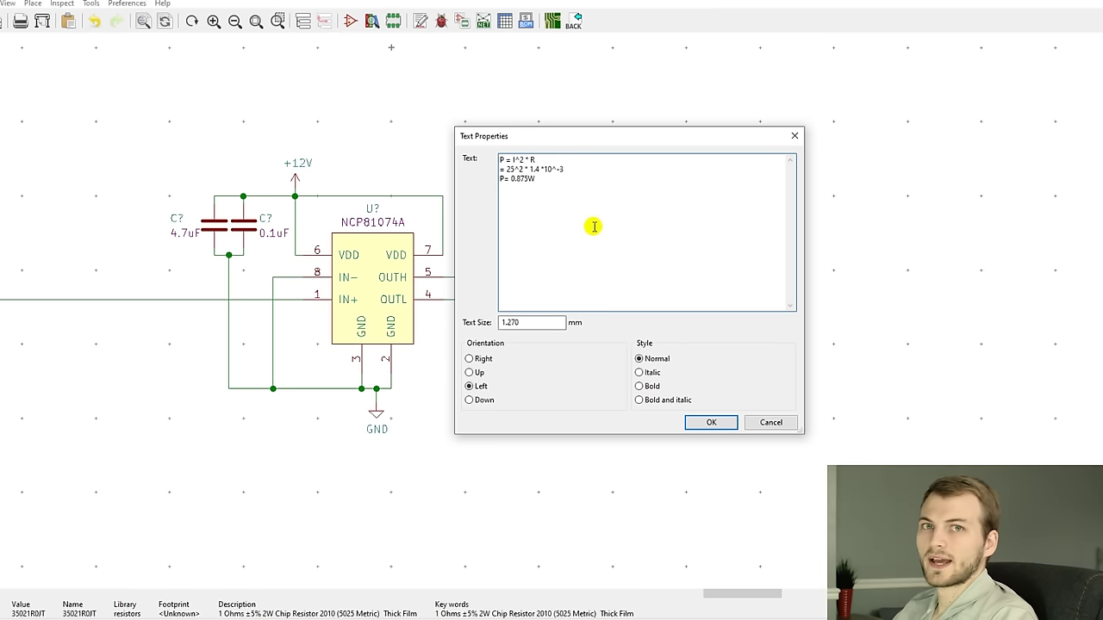
Step: Add the thermal line 40 c/w * 0.875W = 35c and place the note beside the MOSFET
left_click_drag(536, 179, 499, 178)
left_click(501, 179)
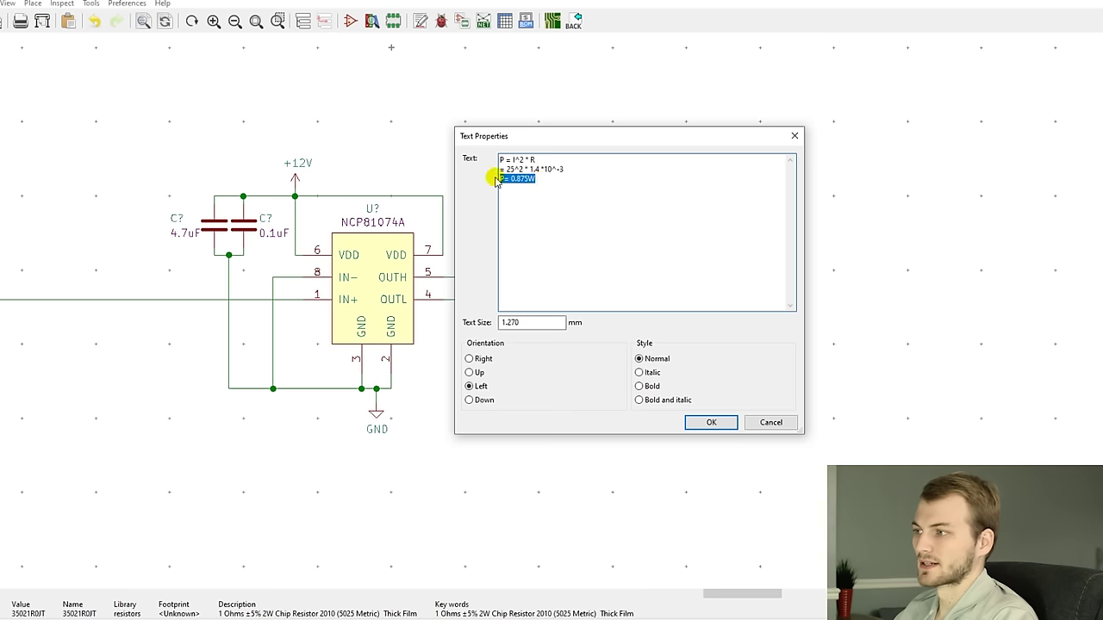
left_click(548, 178)
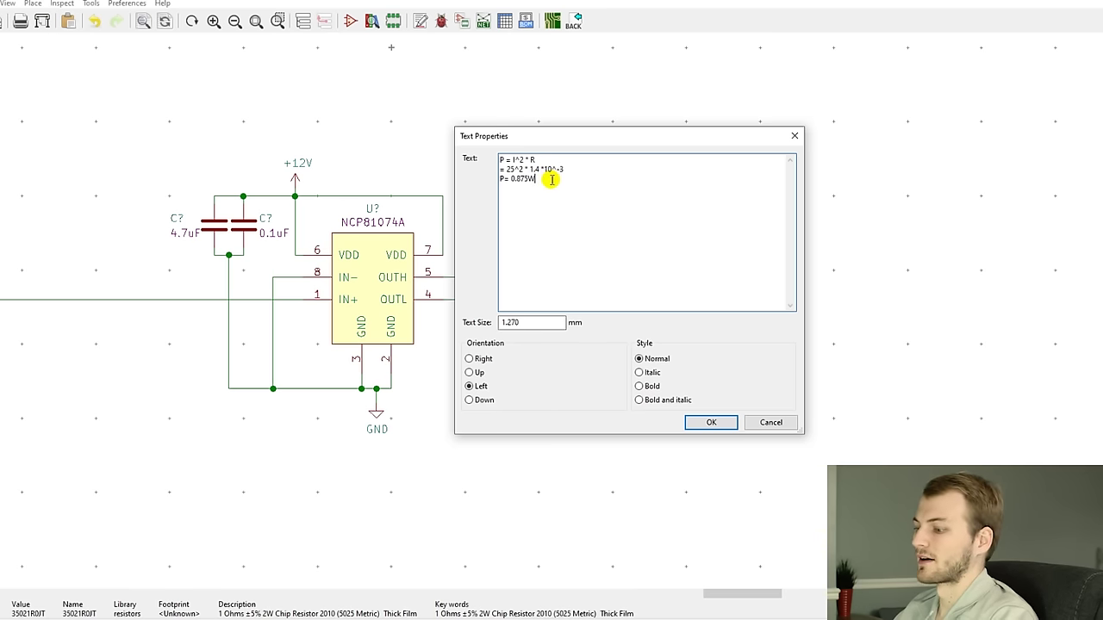
key("Return")
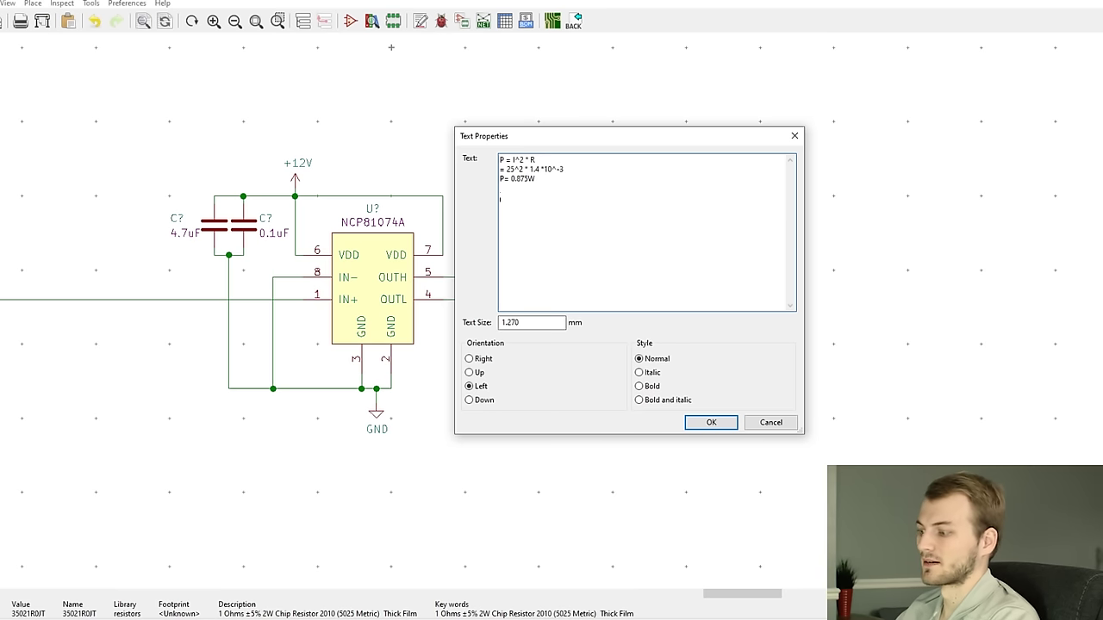
type("4")
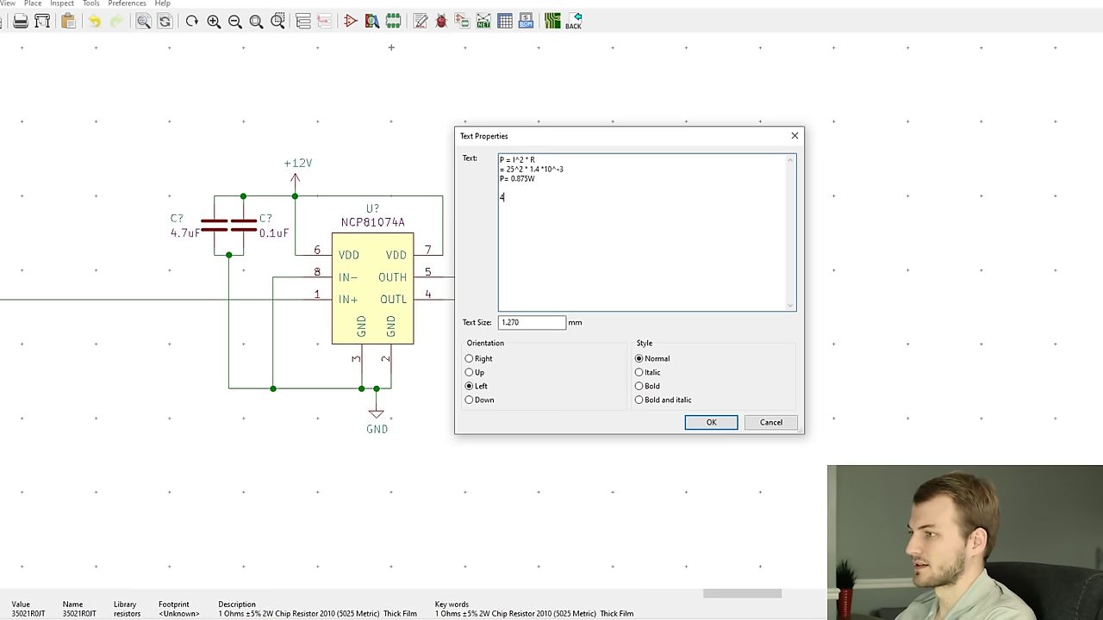
type("0 c/")
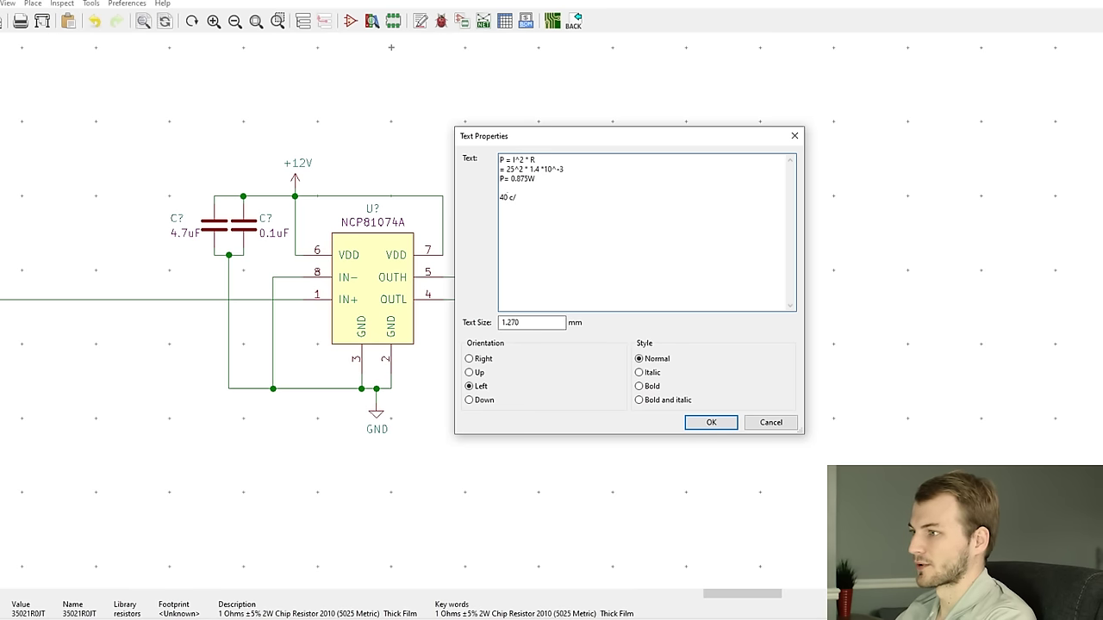
type("w")
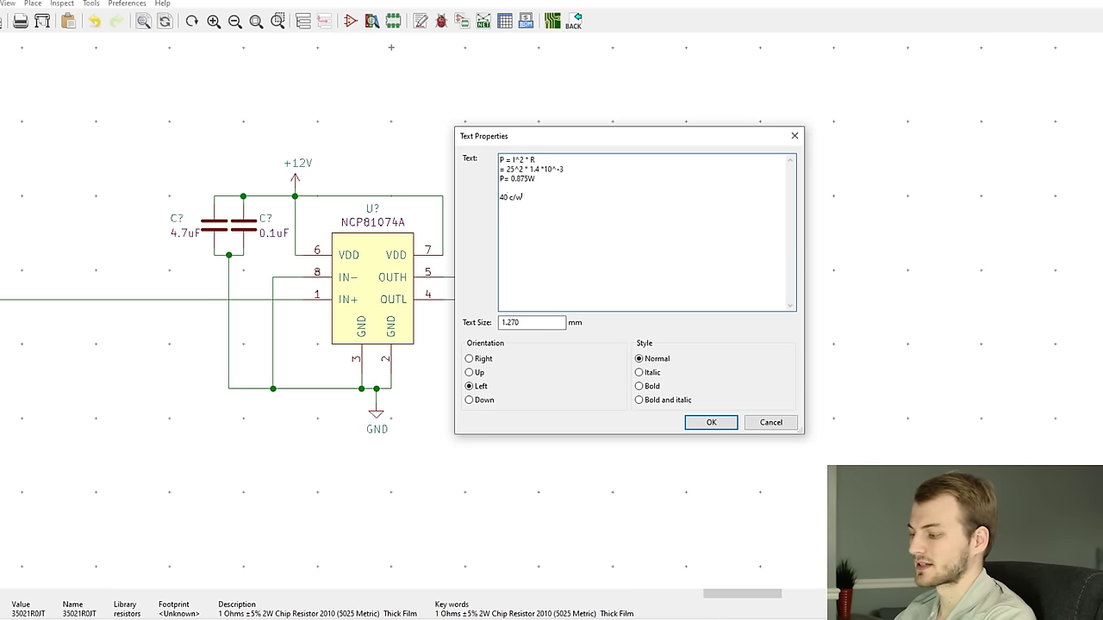
type("*")
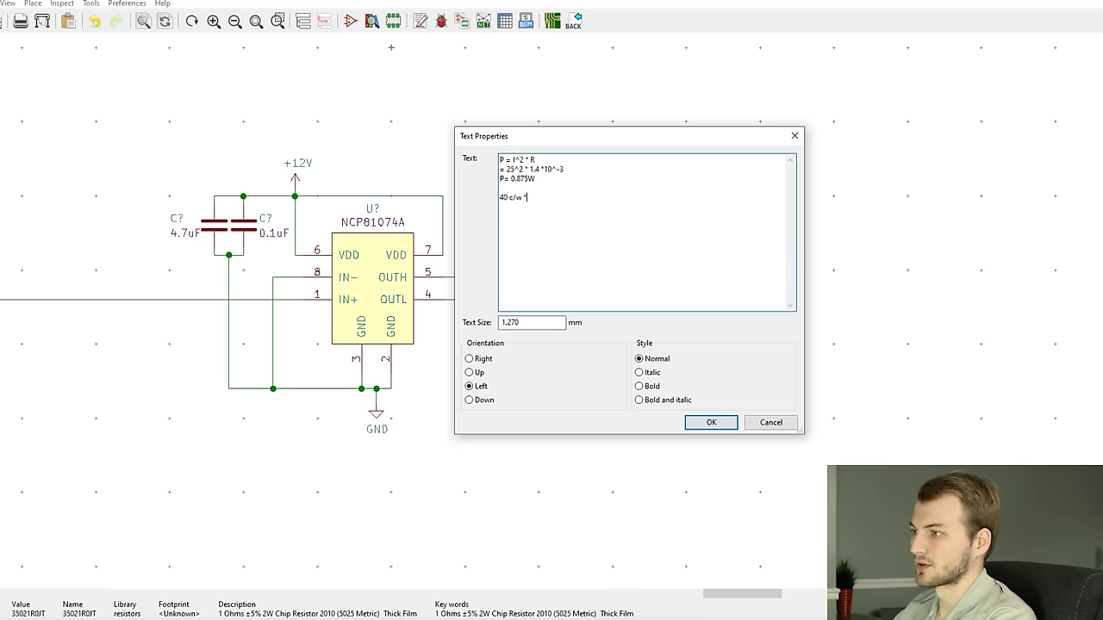
type(" 0.87")
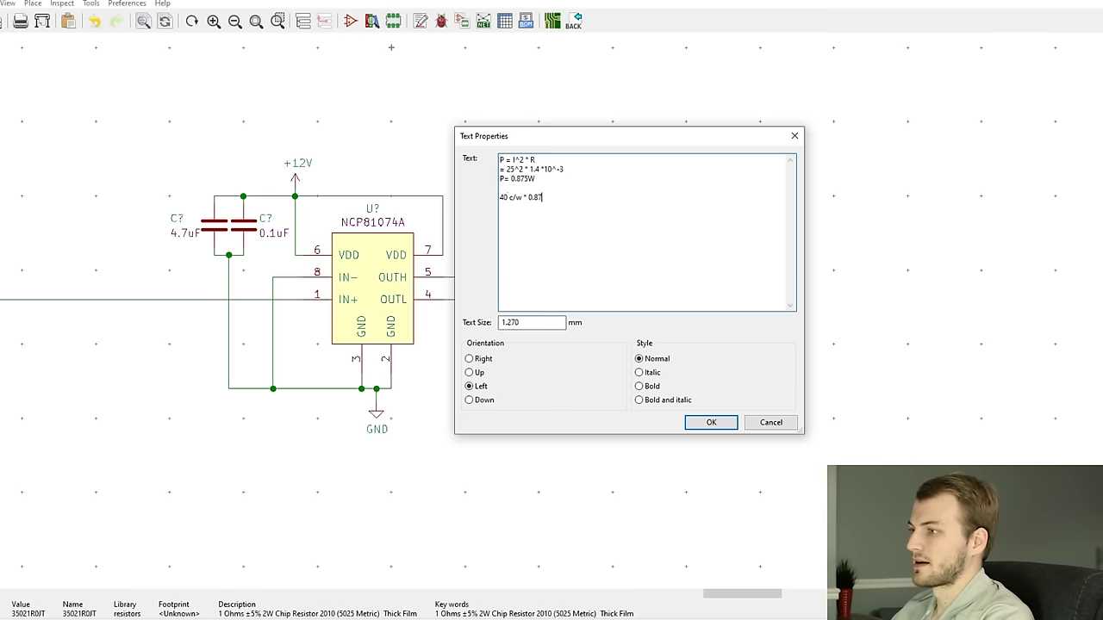
type("5W")
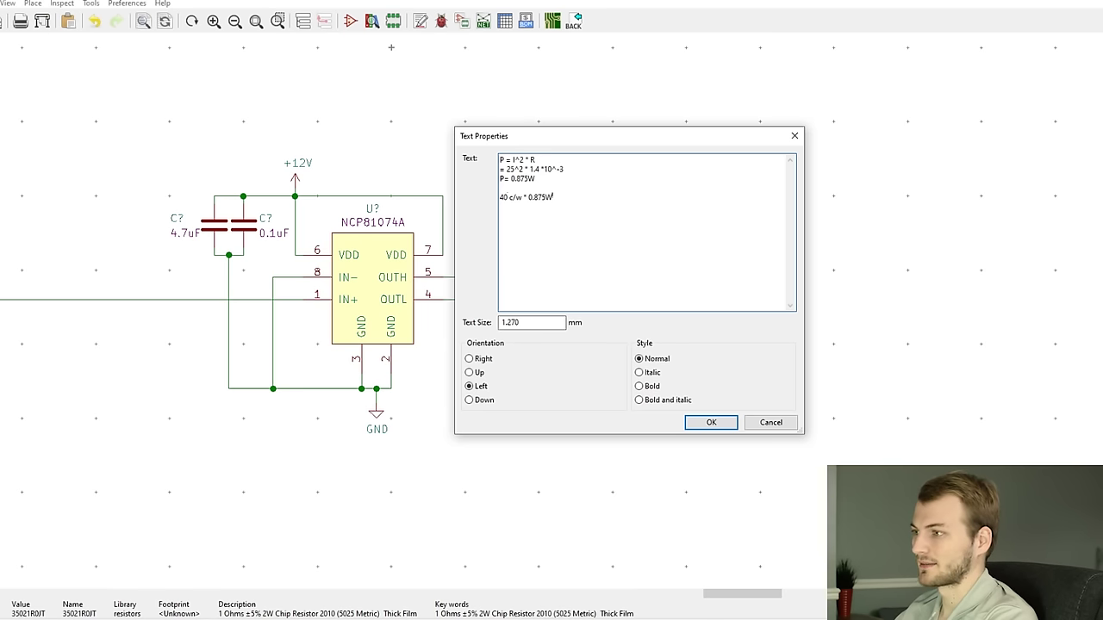
type("= 35c")
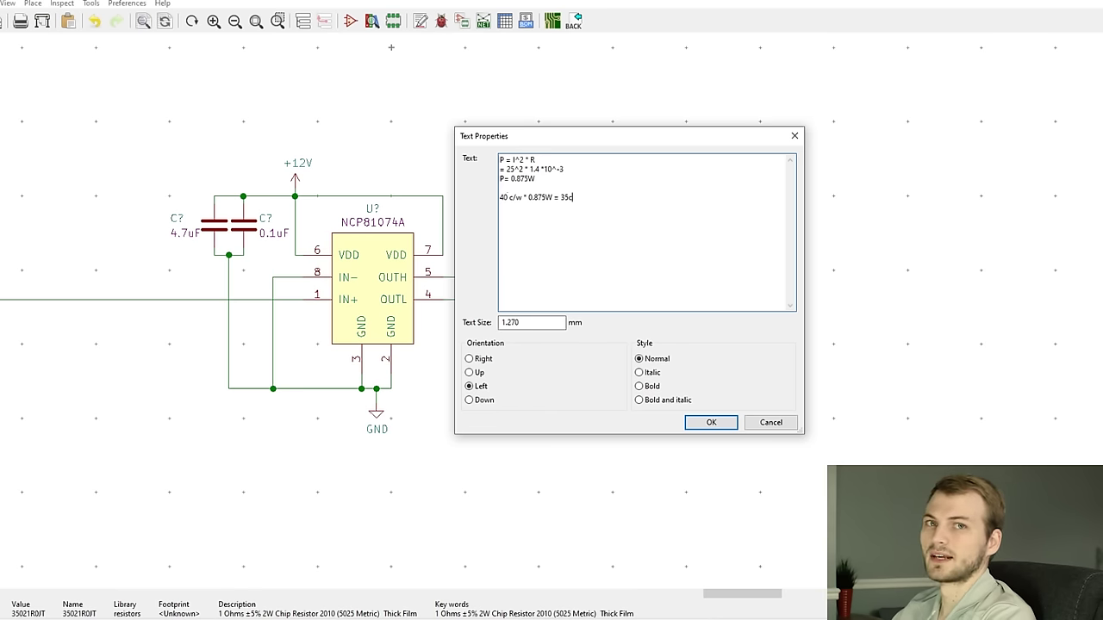
key("ctrl+Return")
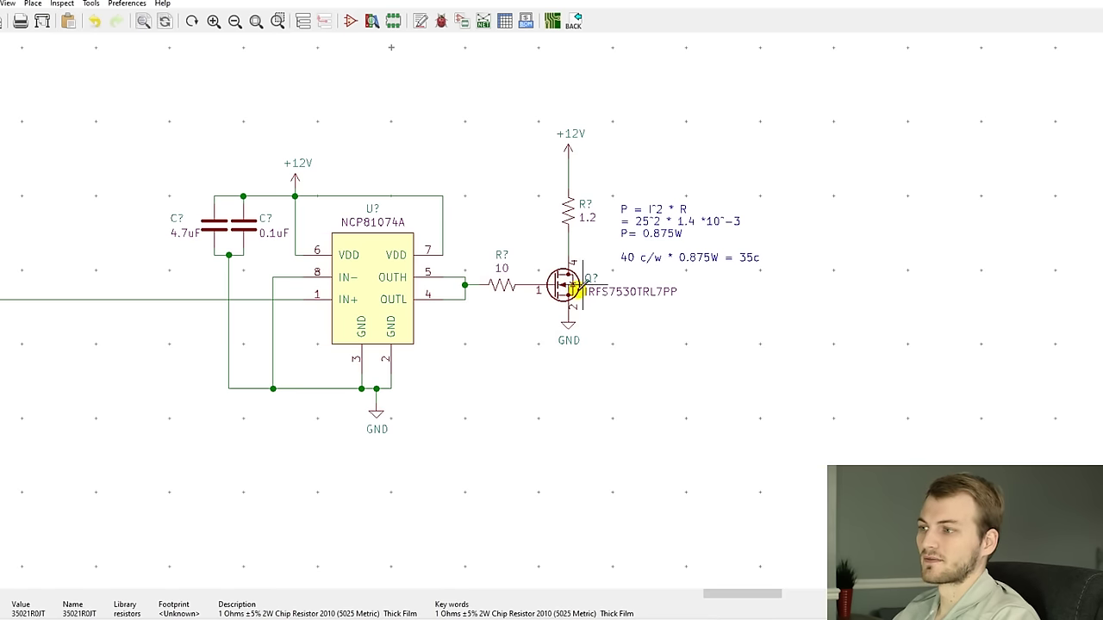
Step: Place a note reading V = I*R, 12 = I * 10, I = 1.2A below the 10 Ω resistor
scroll(547, 310, "down", 2)
scroll(546, 310, "up", 4)
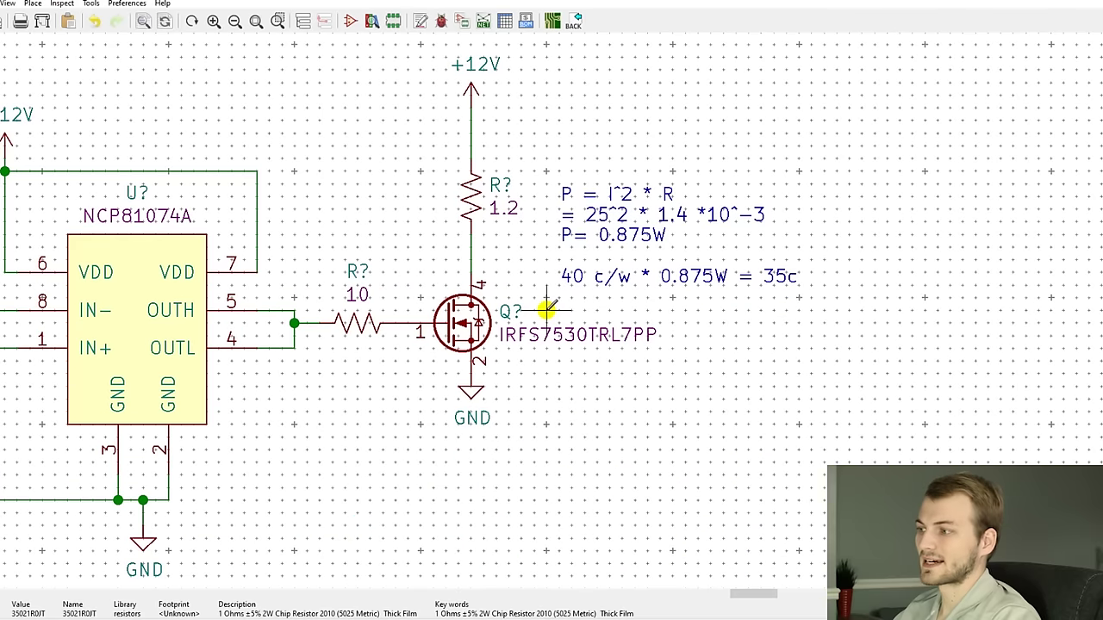
scroll(546, 310, "down", 2)
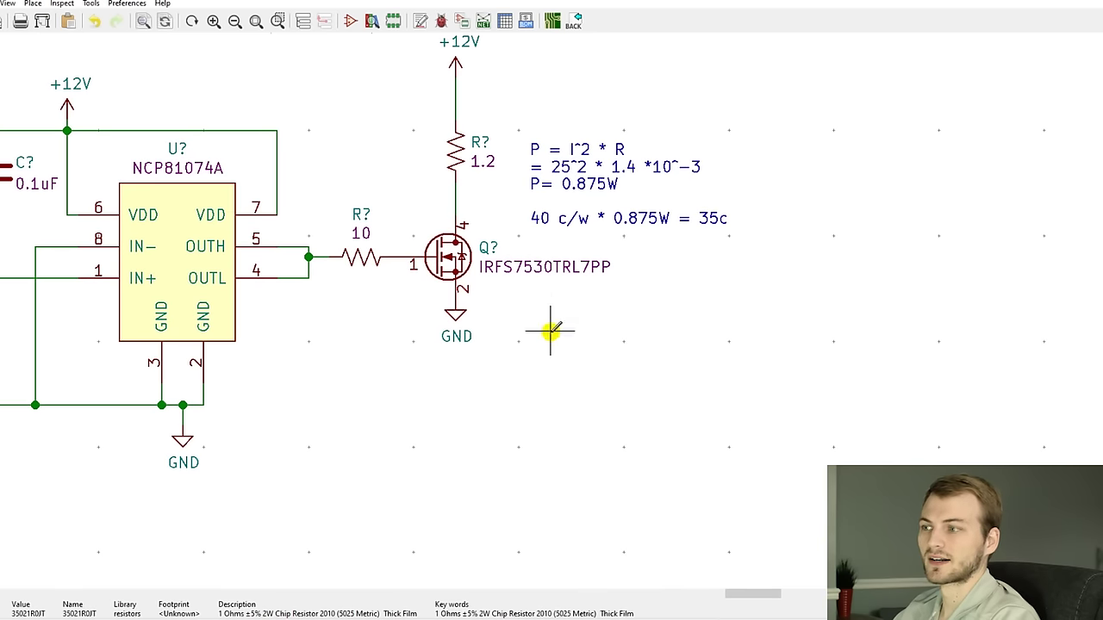
left_click(550, 330)
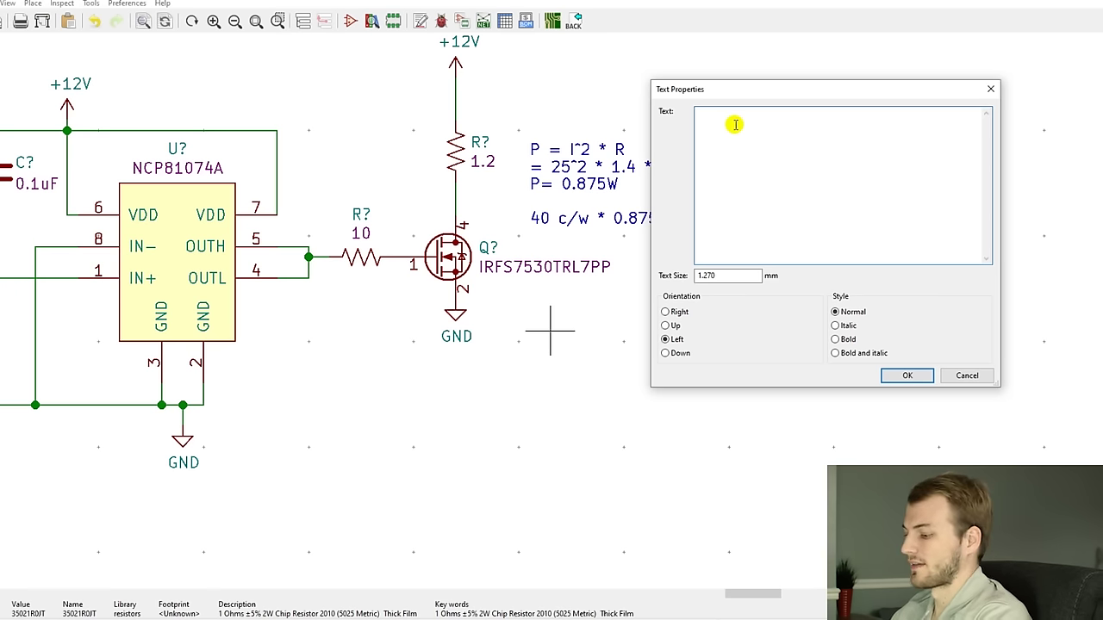
type("V = I")
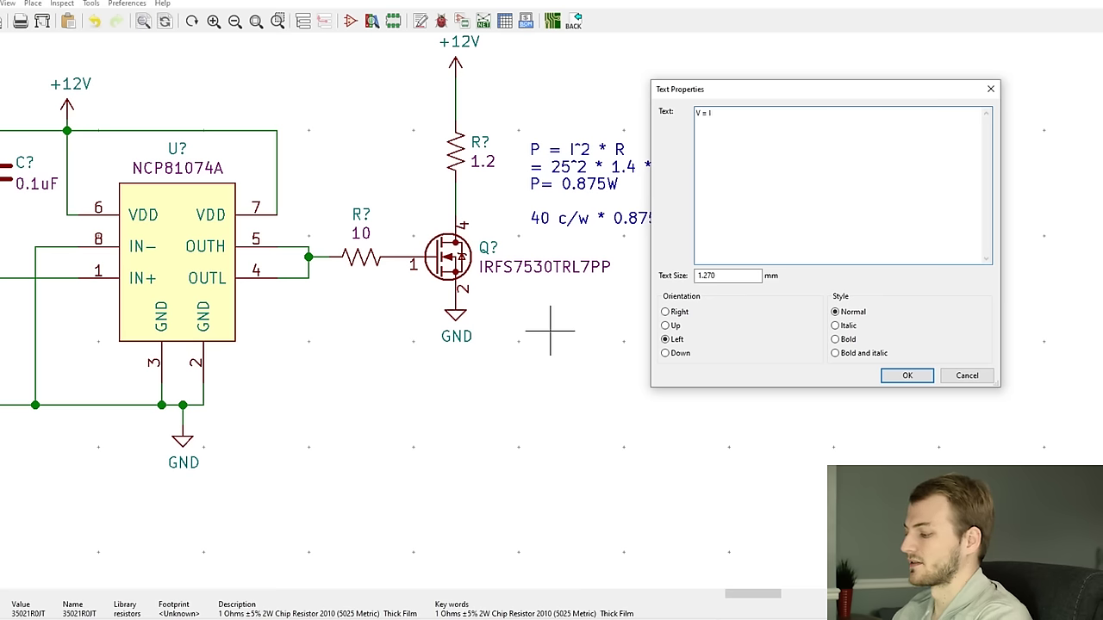
type("*R")
key("Return")
type("12 = I * 10")
key("Return")
type("I = 1")
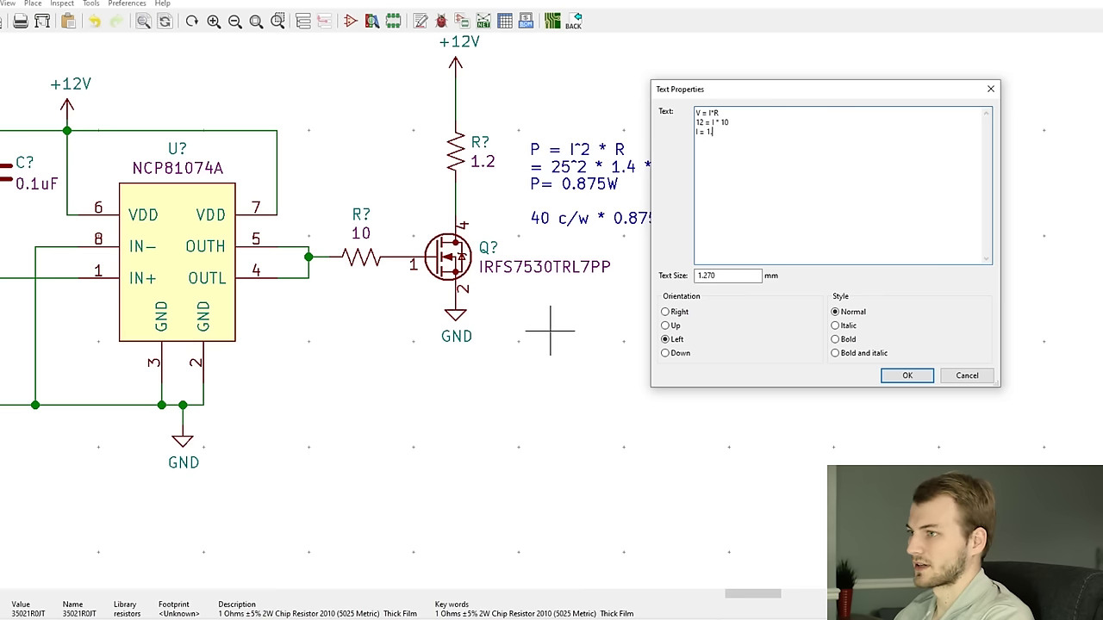
type(".2A")
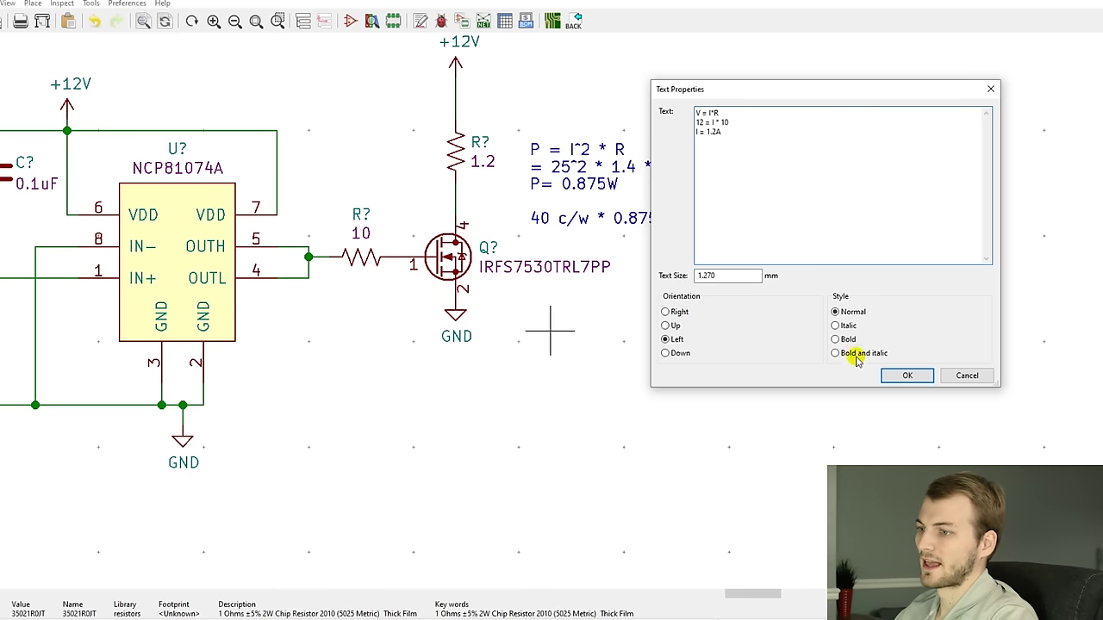
left_click(889, 380)
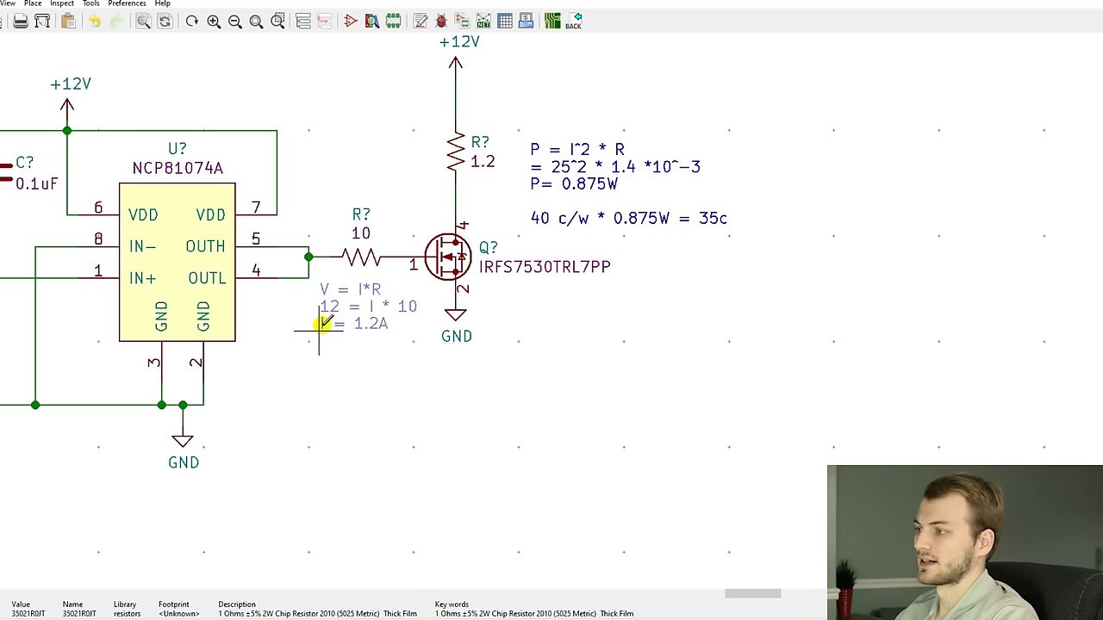
left_click(328, 322)
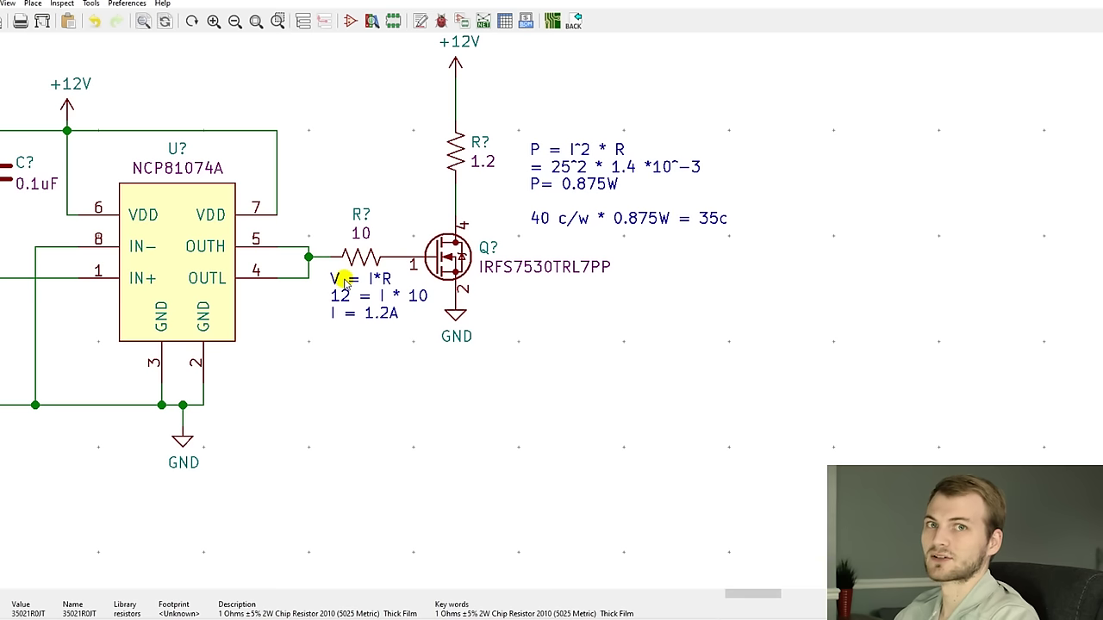
Step: Place a note reading t = Q / I, = 354nC / 1.2A, t = 295nS under the gate-current note
type("tt = Q /")
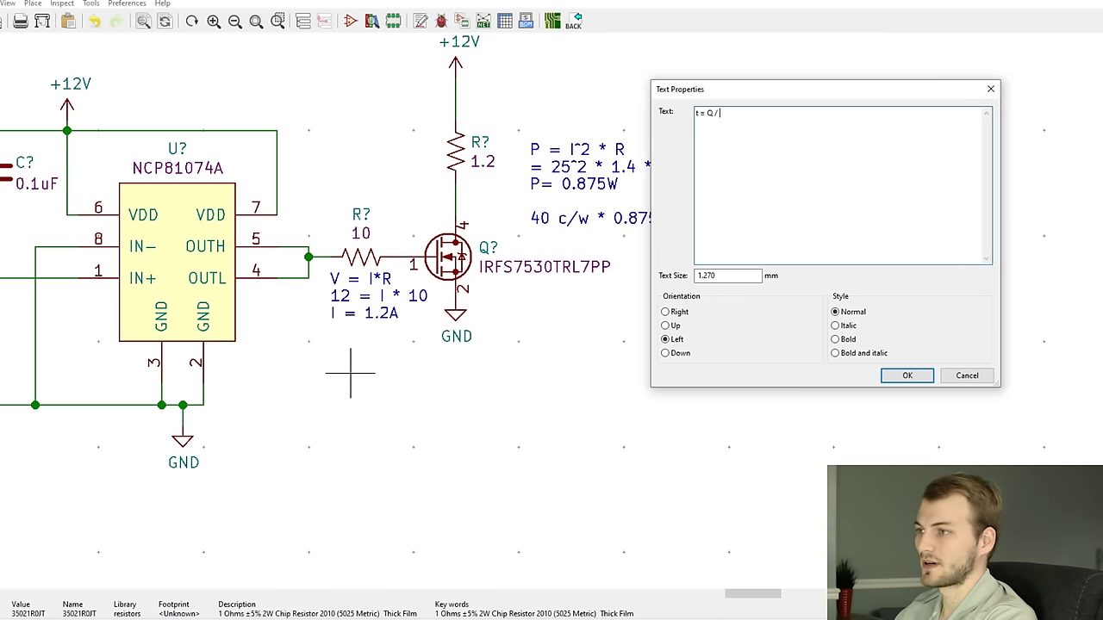
type("I")
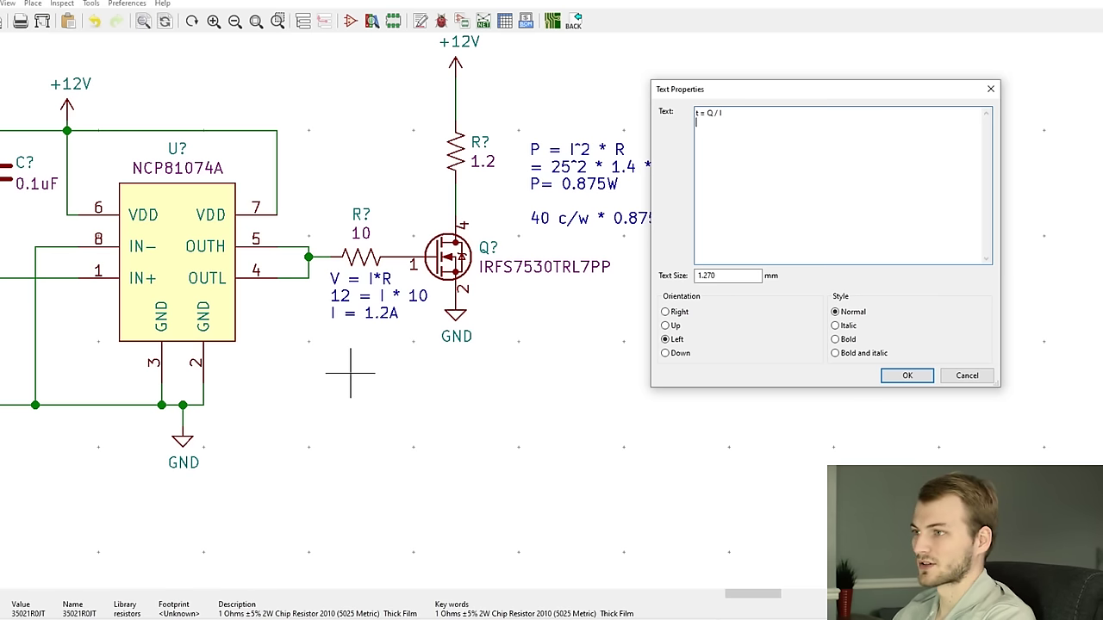
type("= ")
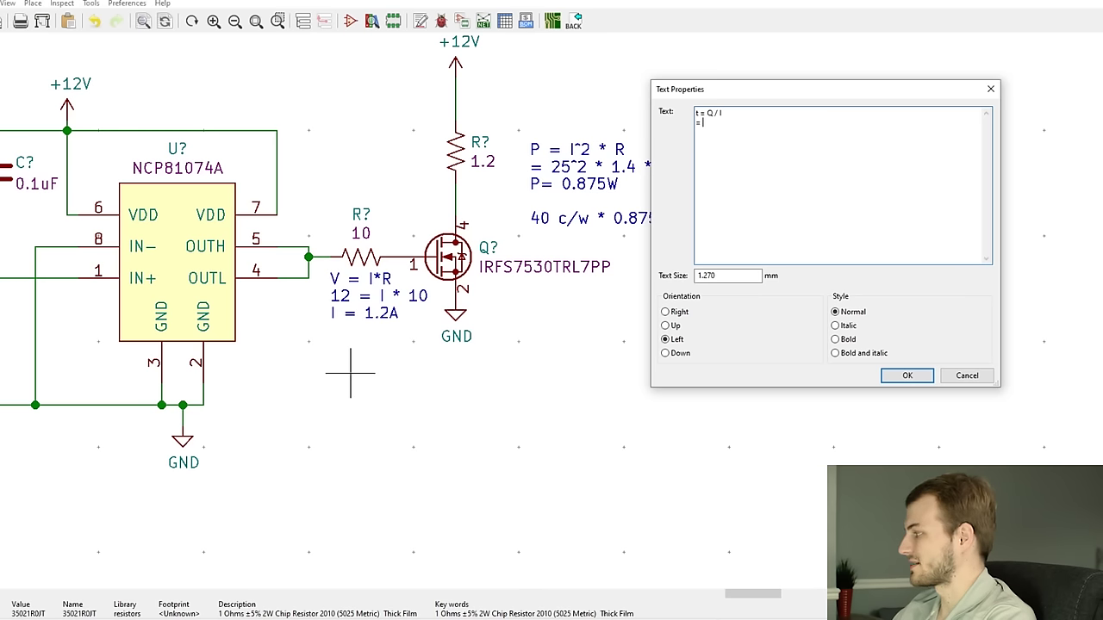
type("3")
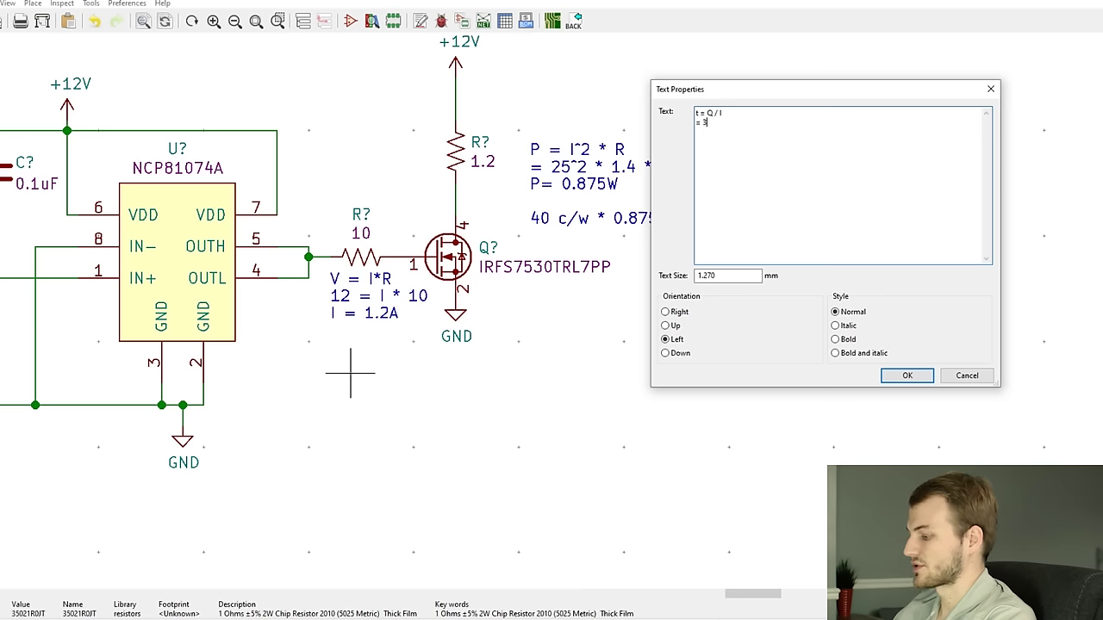
type("54nC /")
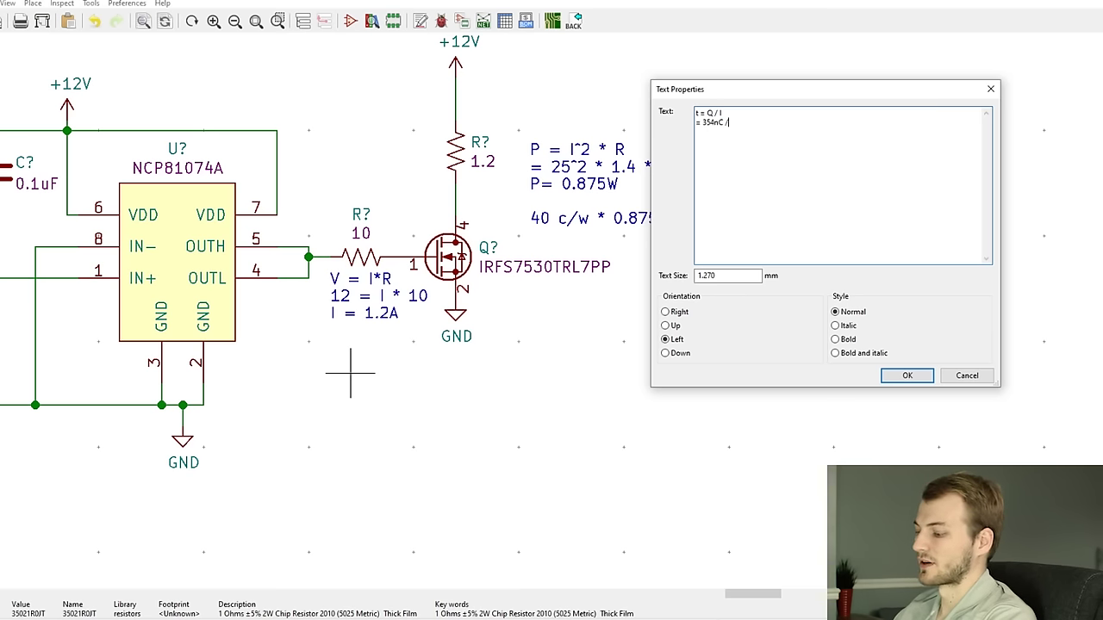
type(" 1.2")
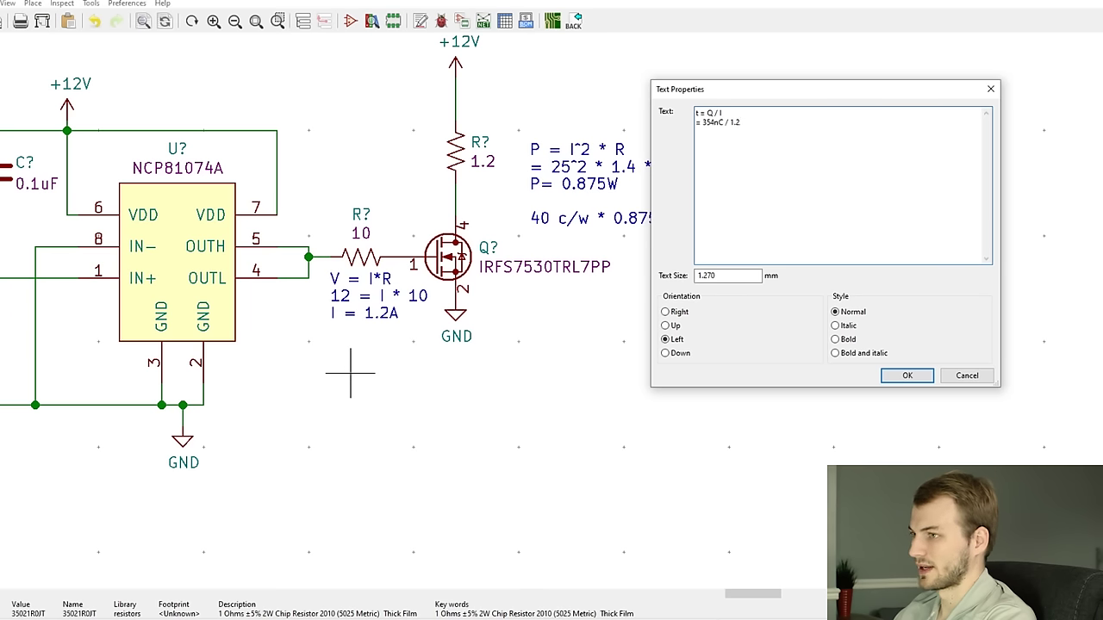
type("A")
key("Return")
type("=")
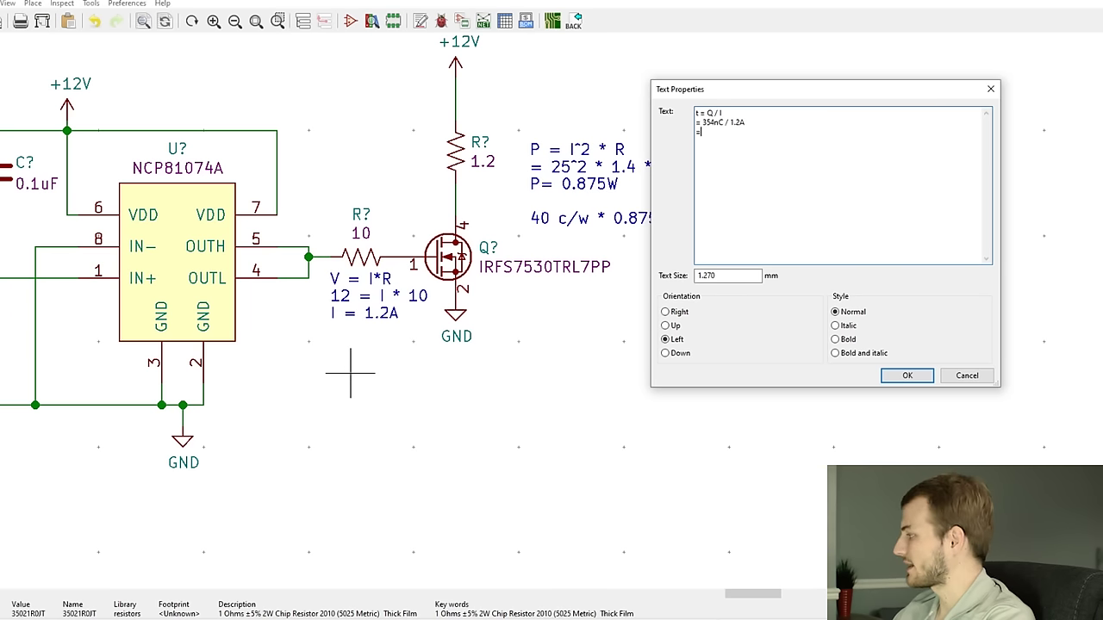
key("BackSpace")
type("t")
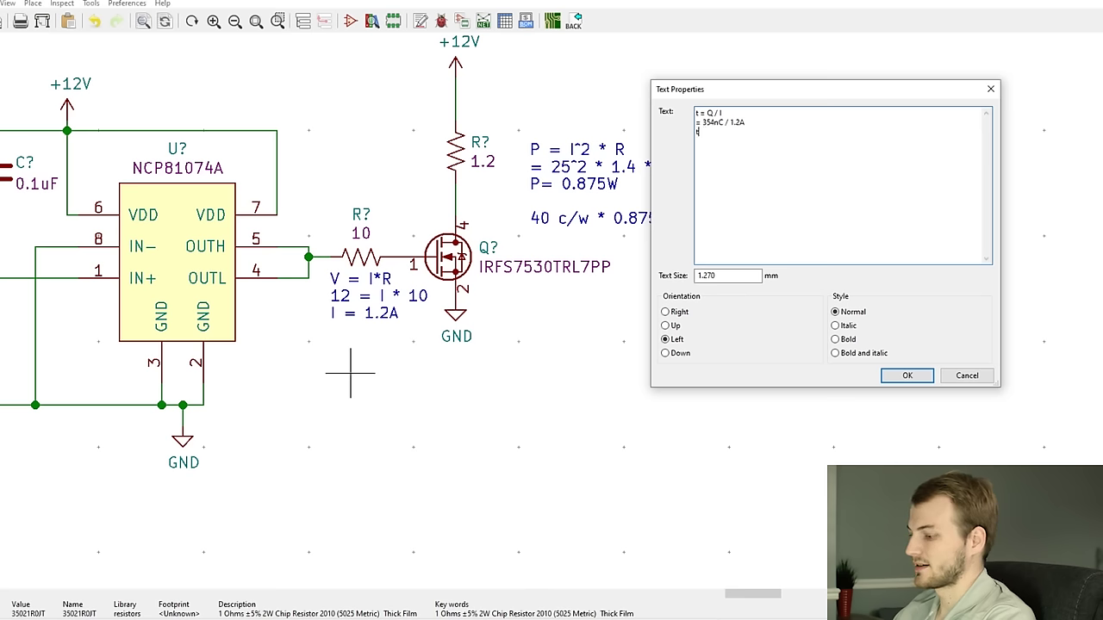
type(" = 29")
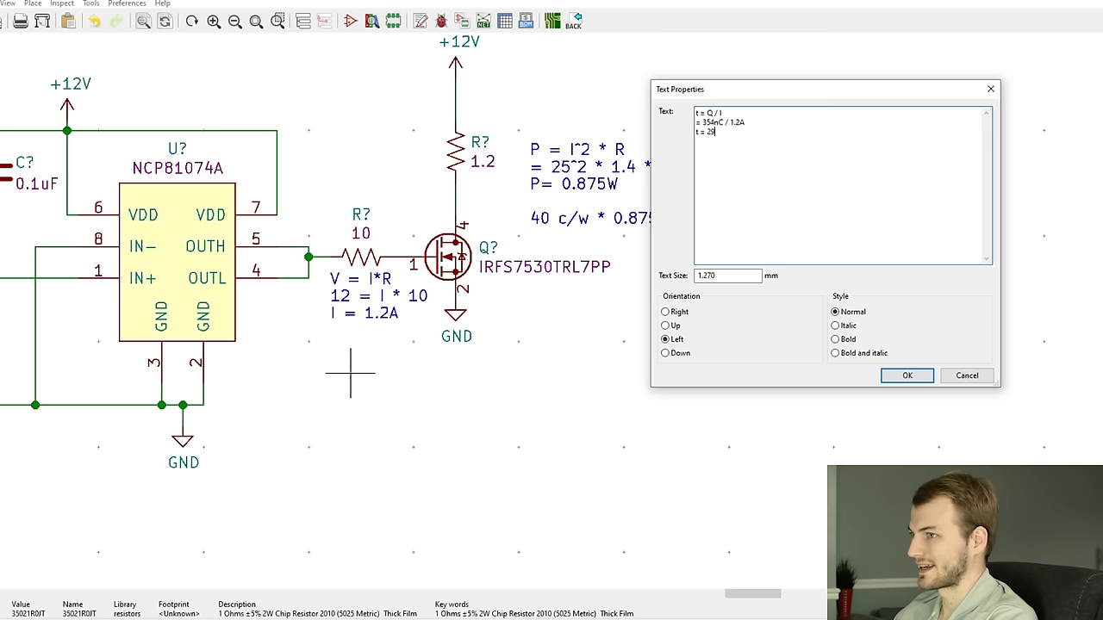
type("5nS")
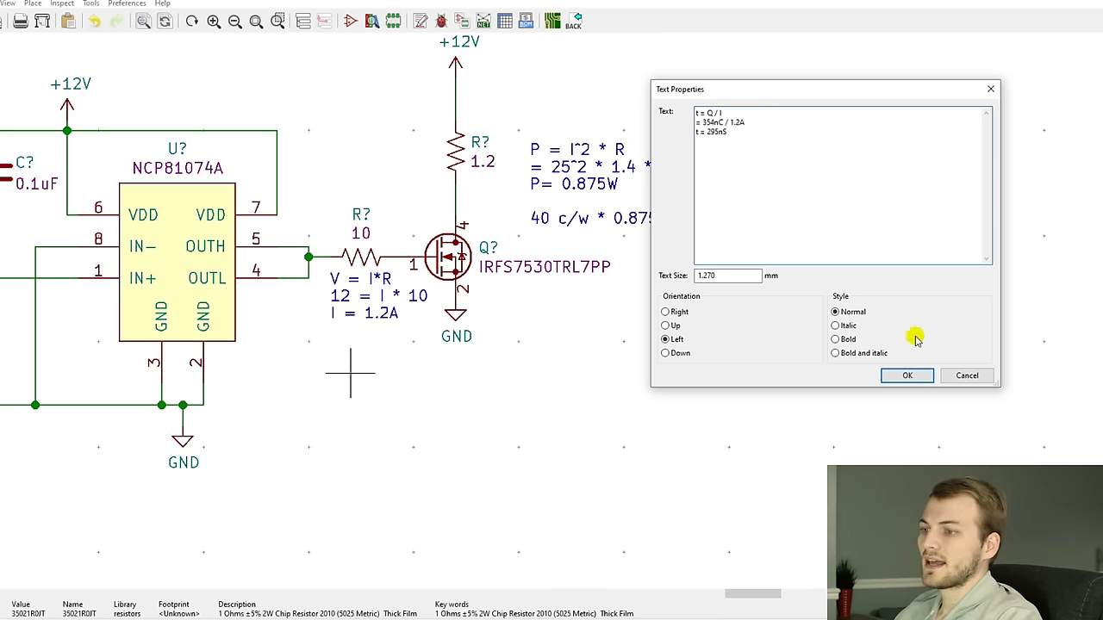
left_click(907, 375)
left_click(307, 399)
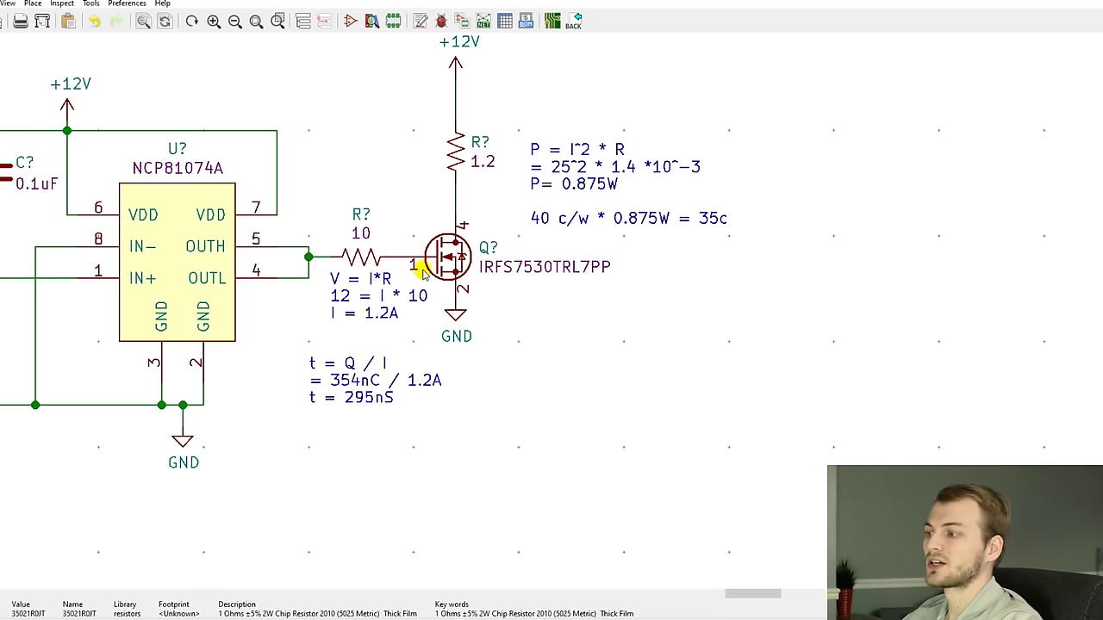
Step: Append a '2 MHz' line beneath t = 295nS in the switching-time note
double_click(356, 398)
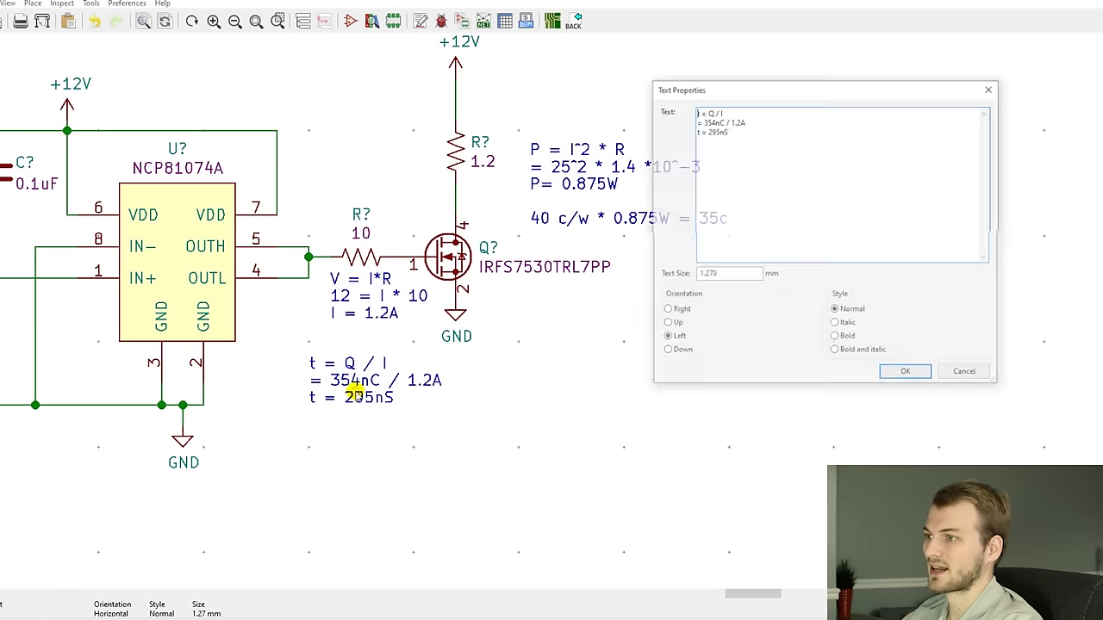
left_click(756, 132)
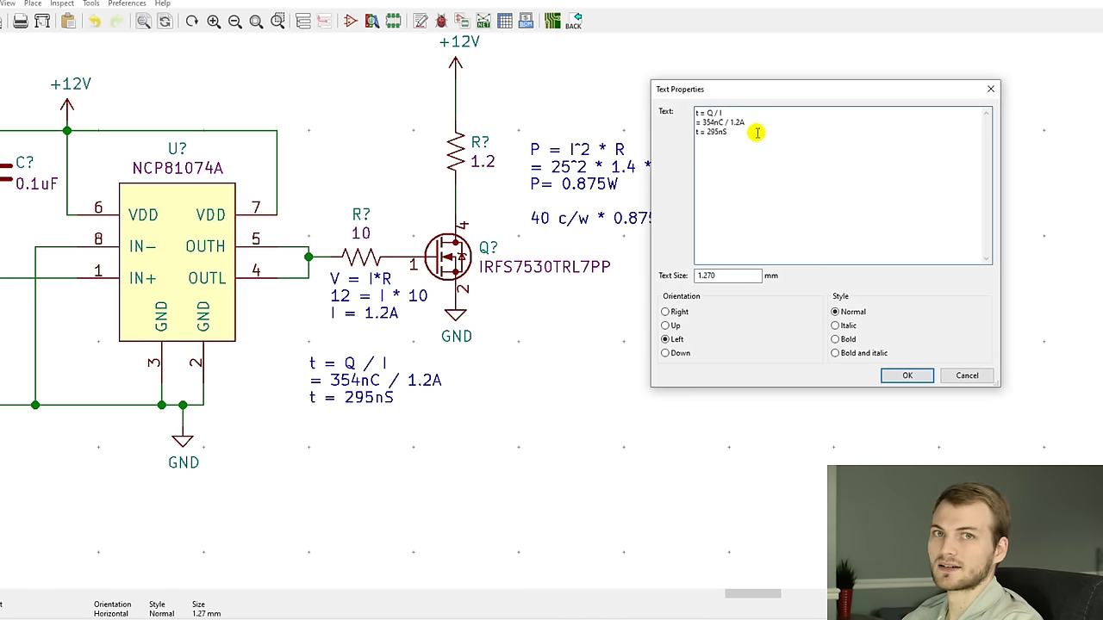
key("Return")
key("Return")
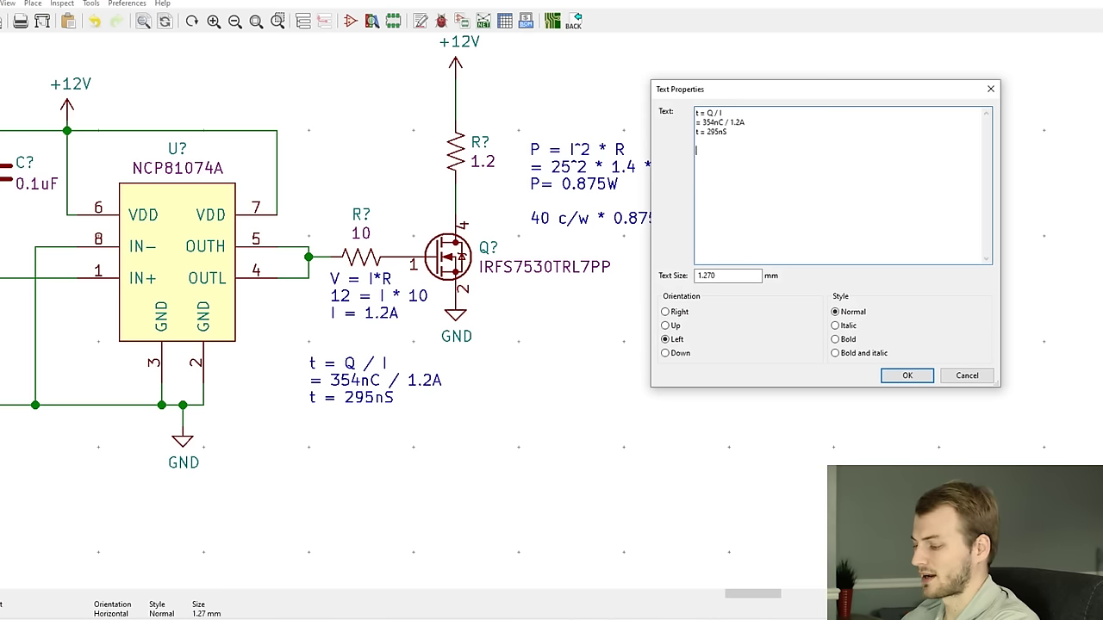
type("2 MHz")
key("ctrl+Return")
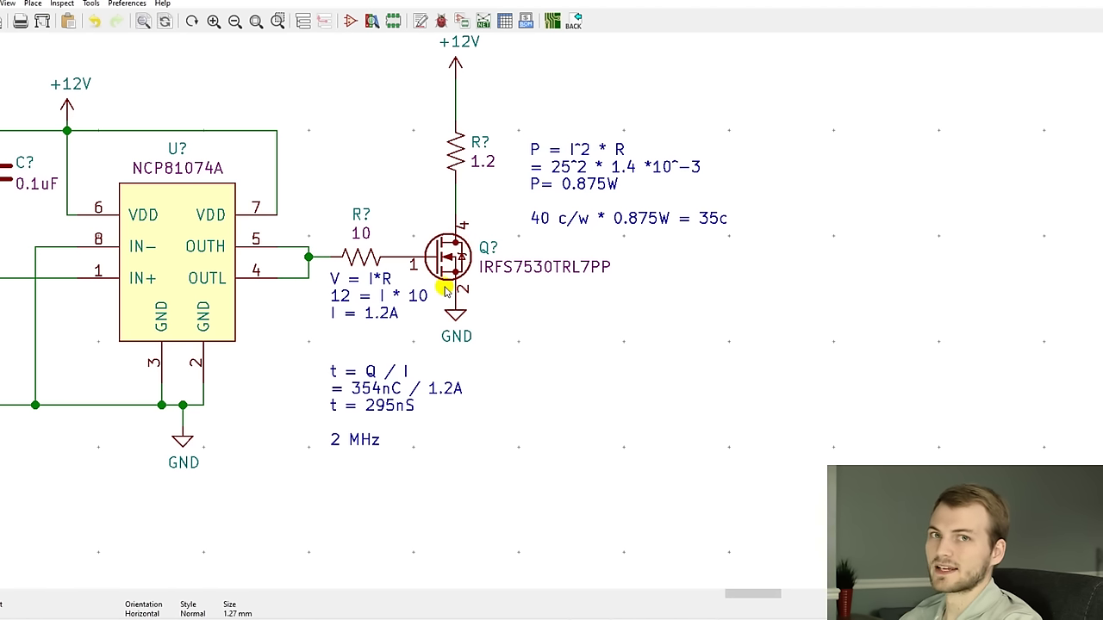
scroll(447, 291, "down", 1)
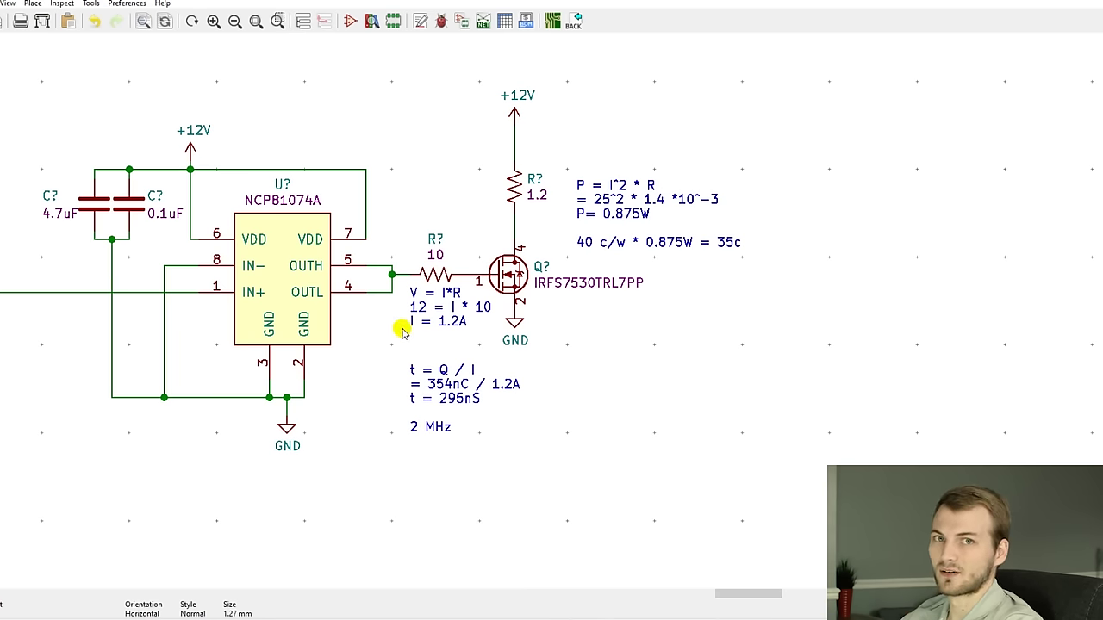
scroll(440, 277, "up", 3)
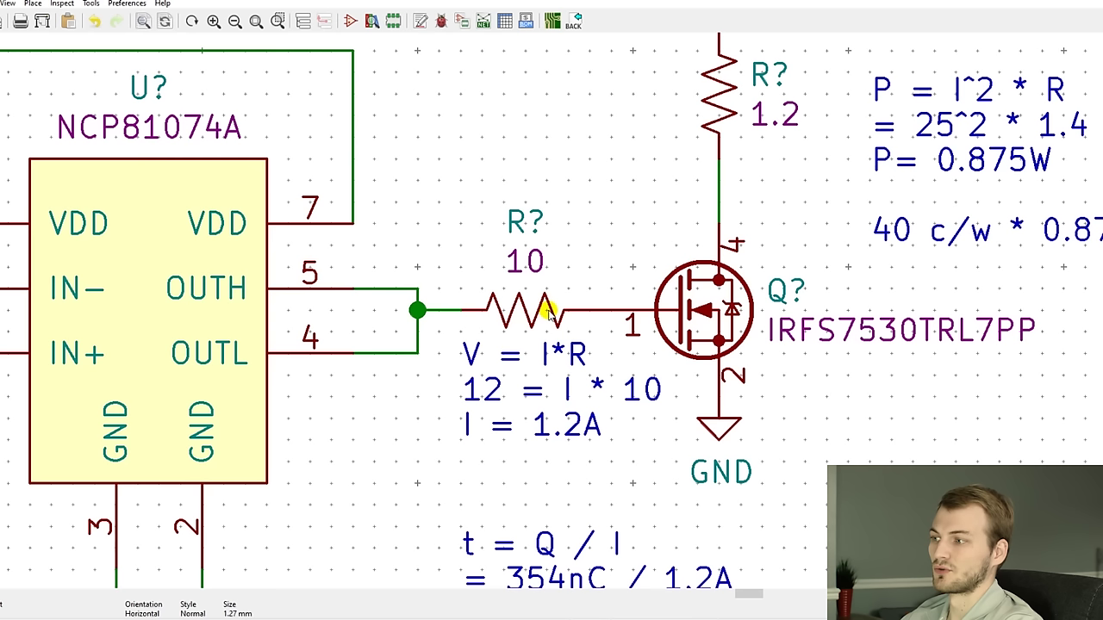
scroll(527, 303, "down", 3)
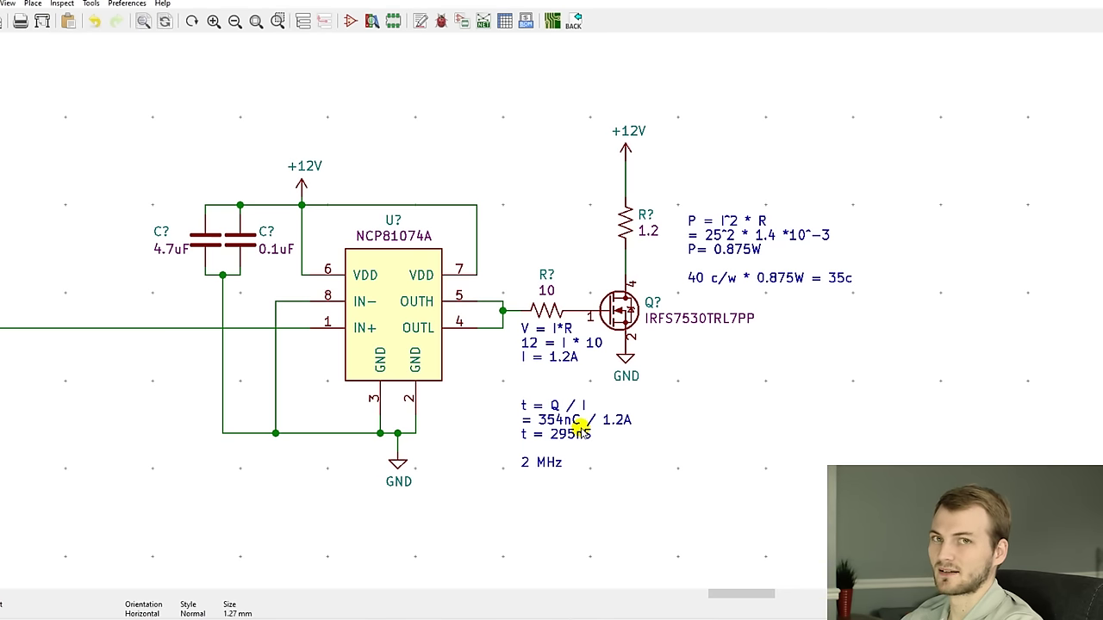
left_click_drag(585, 396, 509, 385)
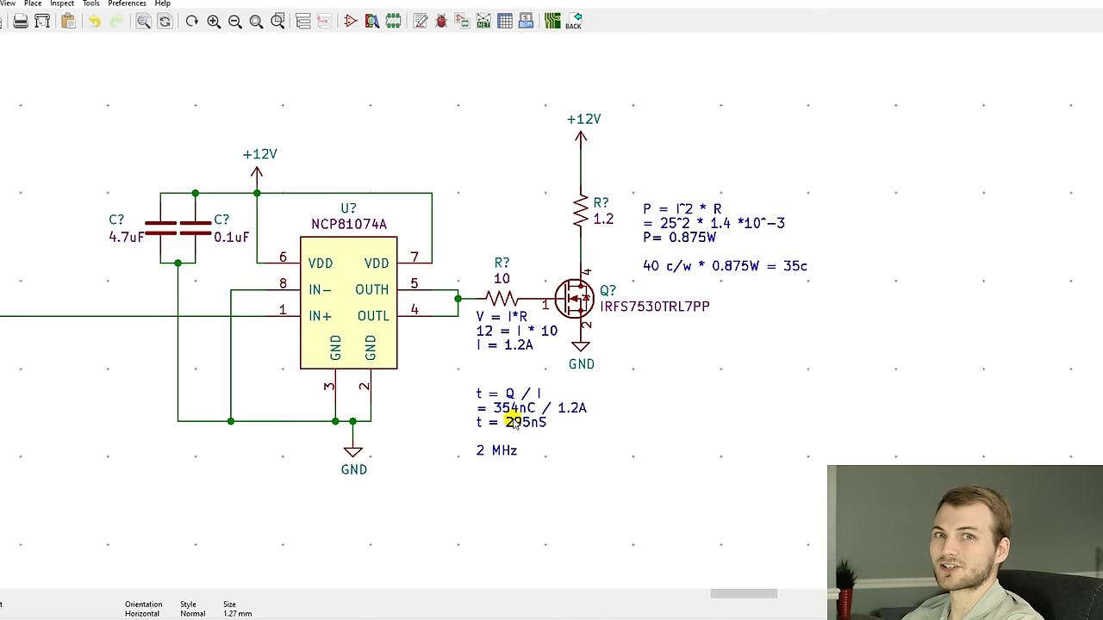
scroll(480, 448, "up", 3)
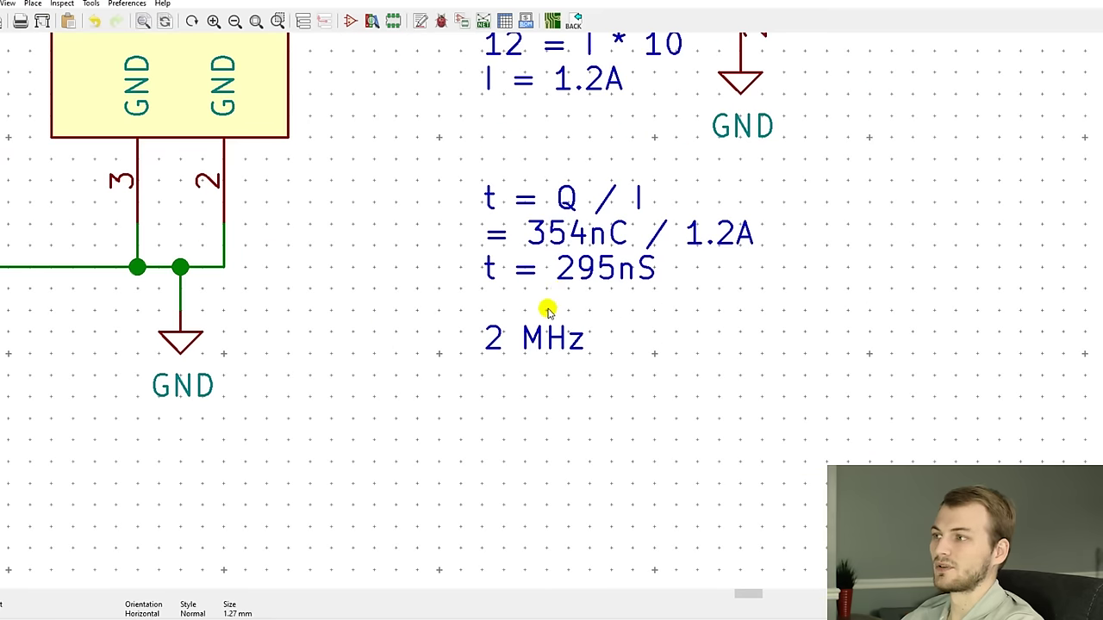
scroll(584, 327, "down", 3)
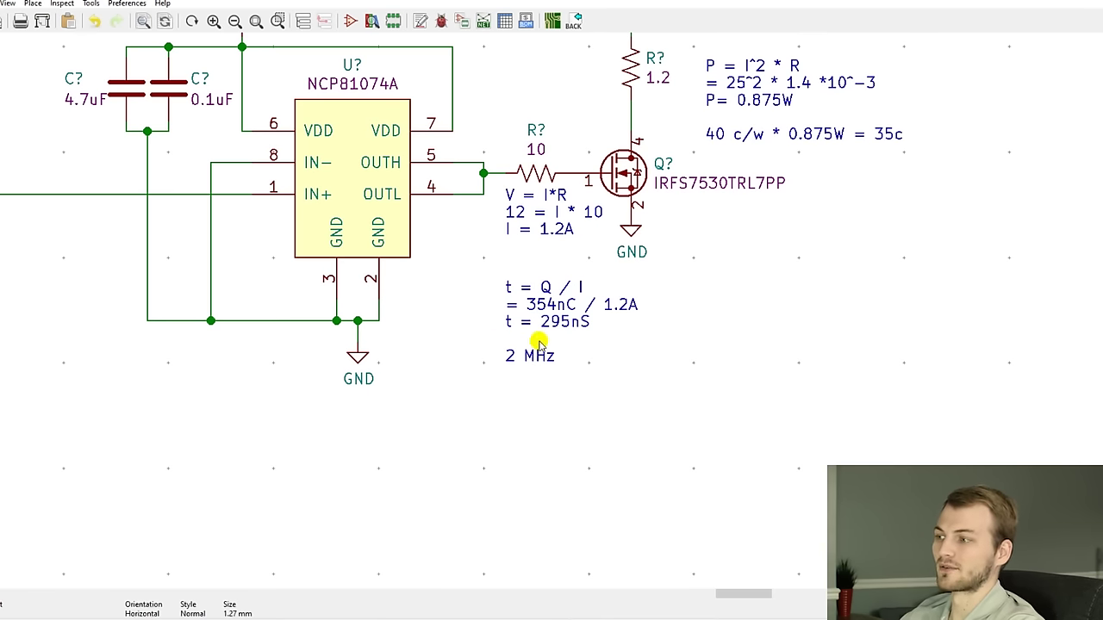
scroll(548, 306, "down", 4)
scroll(548, 306, "up", 3)
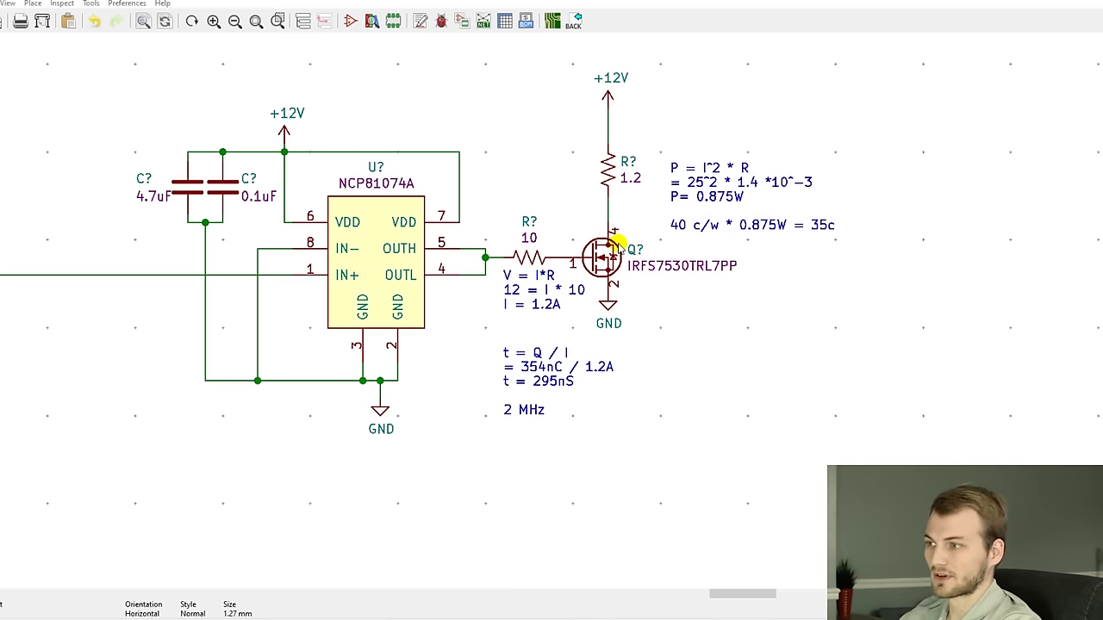
scroll(603, 260, "down", 3)
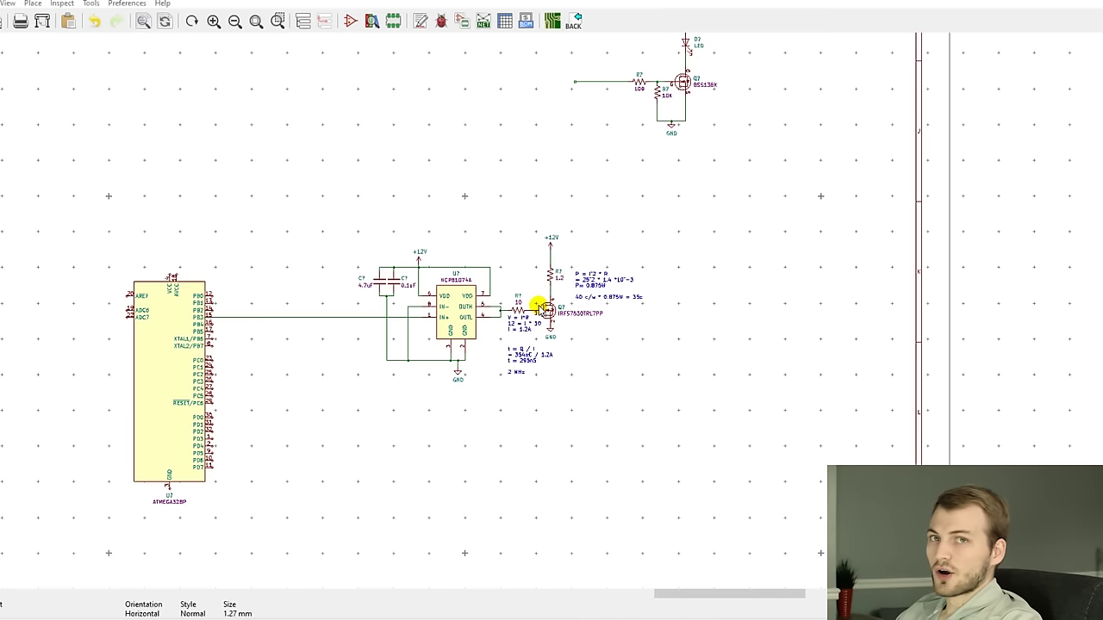